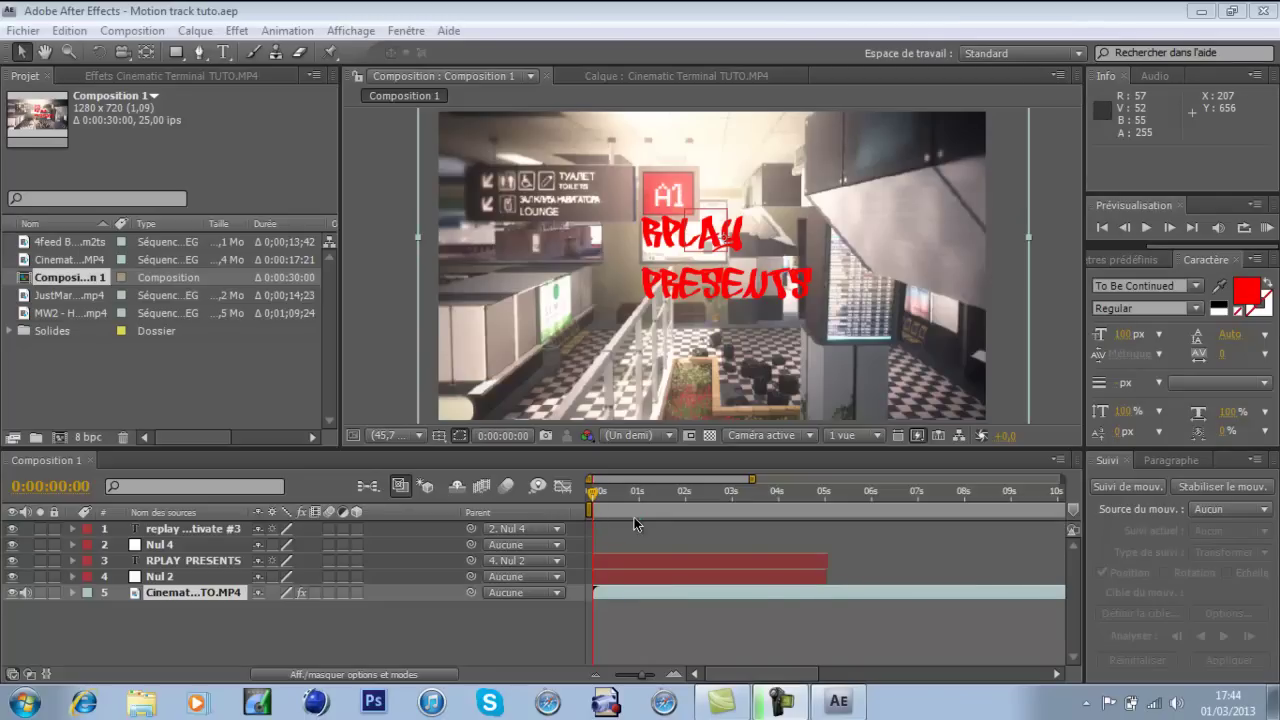
- Examine how the RPLAY PRESENTS and replay activate #3 titles follow the camera motion along the composition's timeline
left_click_drag(594, 500, 829, 498)
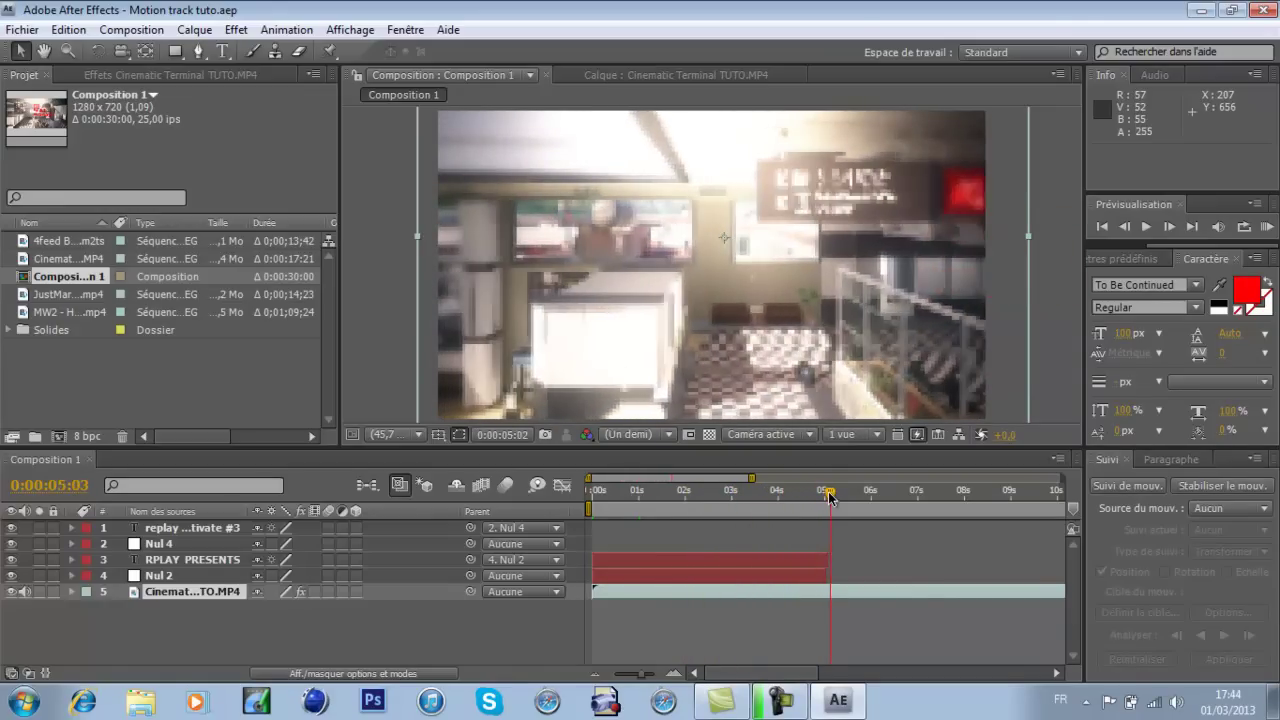
left_click_drag(763, 673, 795, 666)
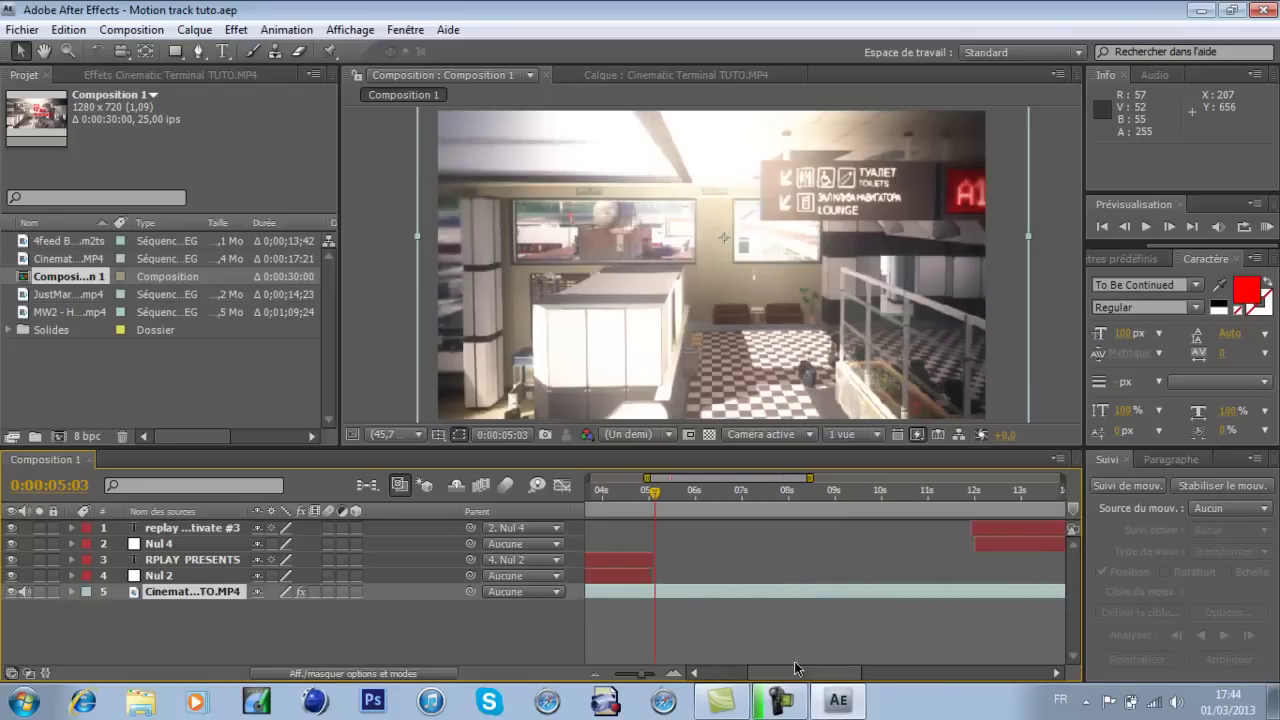
left_click(656, 497)
left_click_drag(692, 497, 1020, 511)
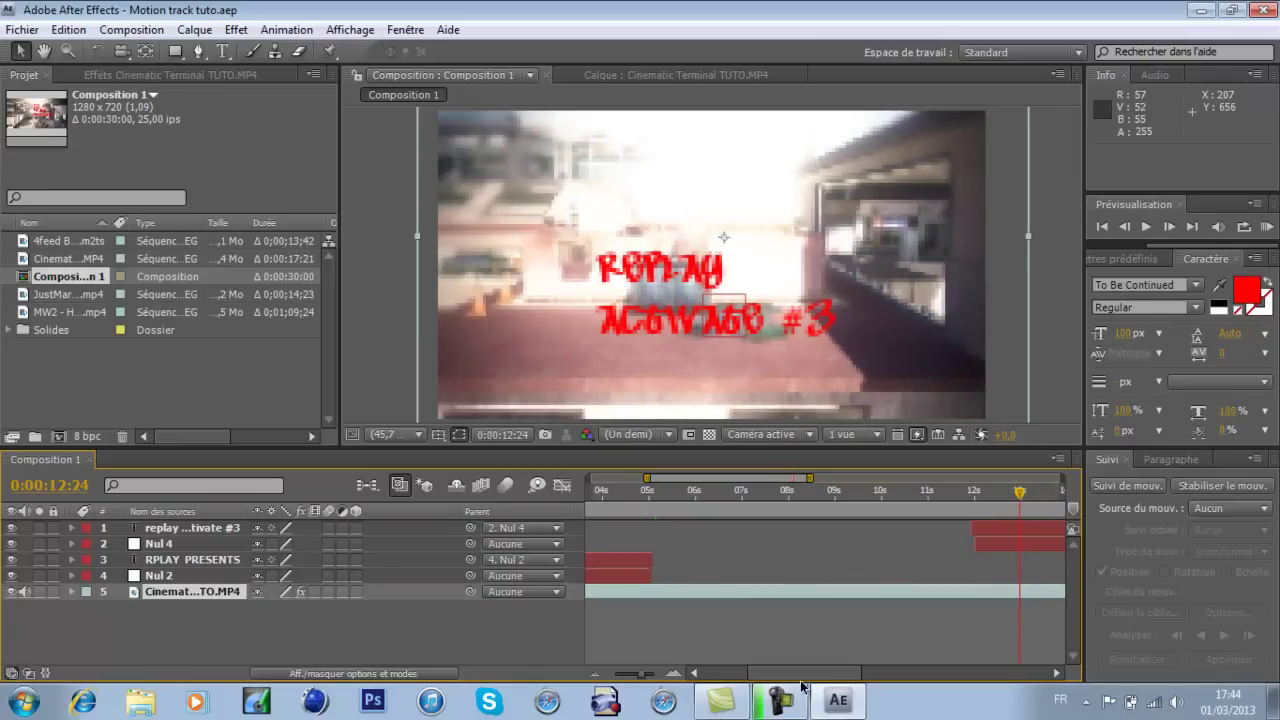
left_click_drag(806, 673, 840, 673)
left_click_drag(881, 497, 1034, 503)
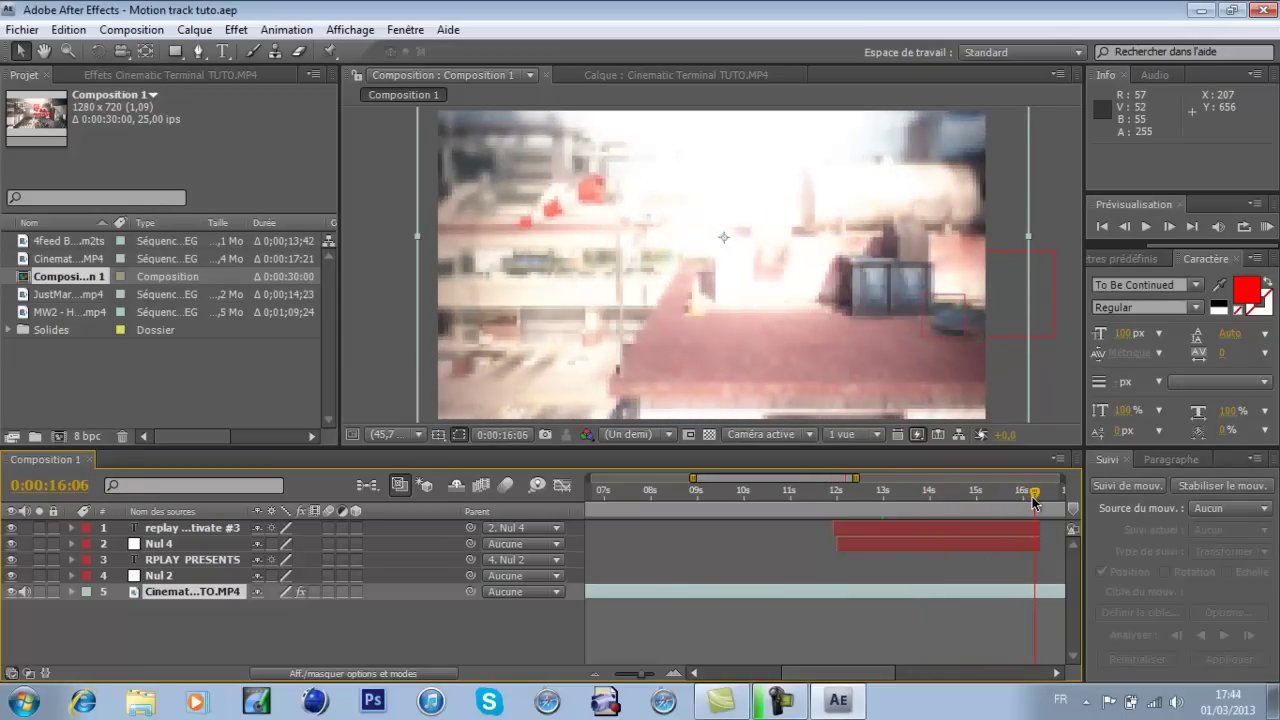
left_click_drag(805, 674, 633, 680)
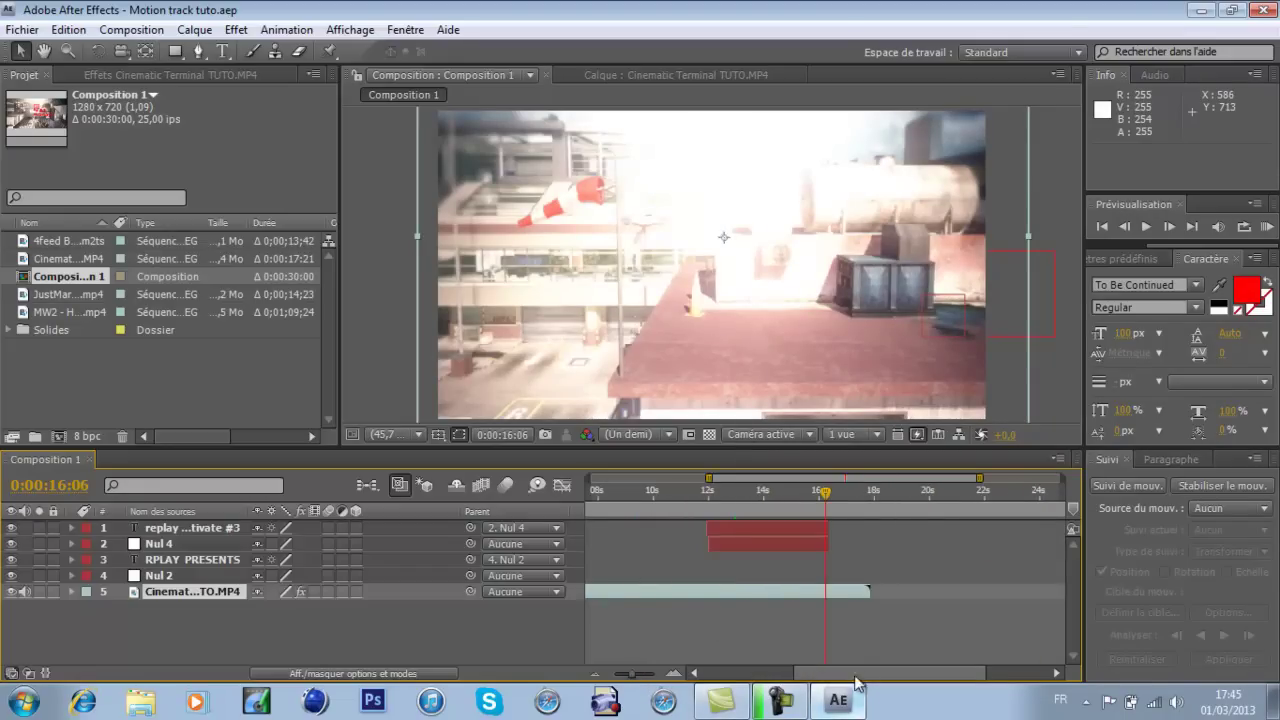
left_click_drag(855, 676, 773, 676)
left_click(629, 488)
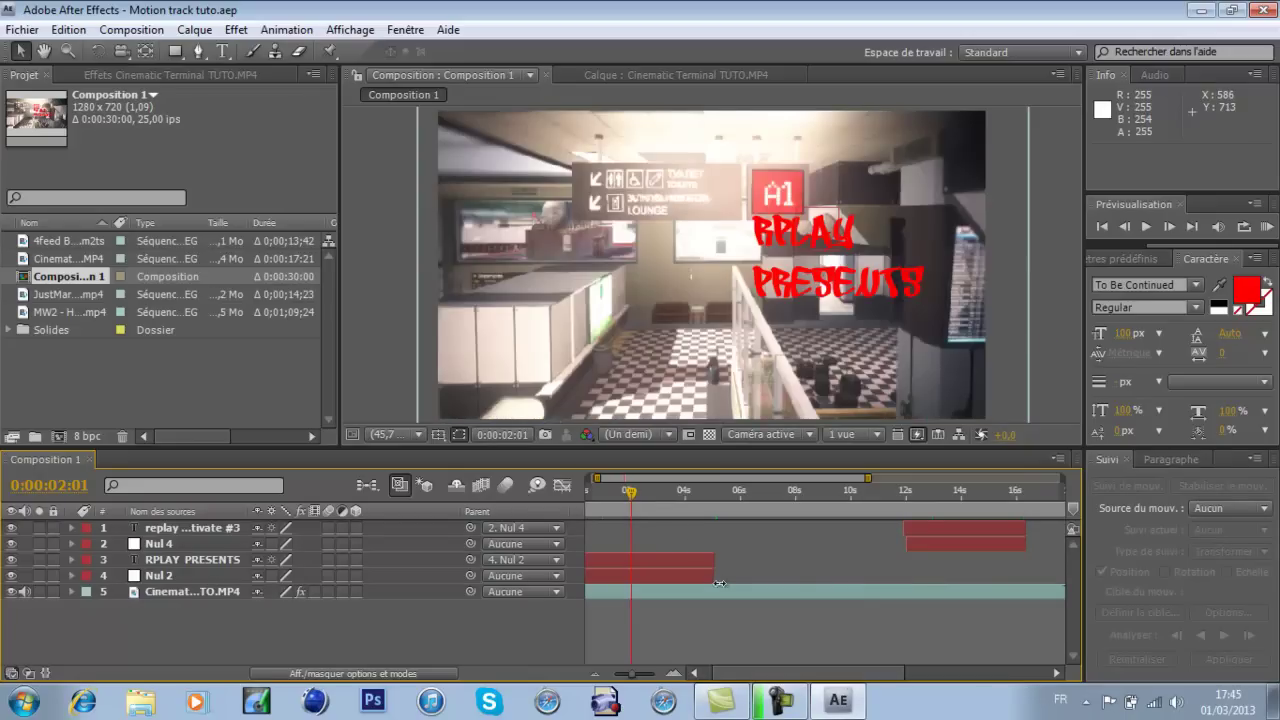
scroll(630, 497, "left", 1)
left_click_drag(648, 497, 679, 497)
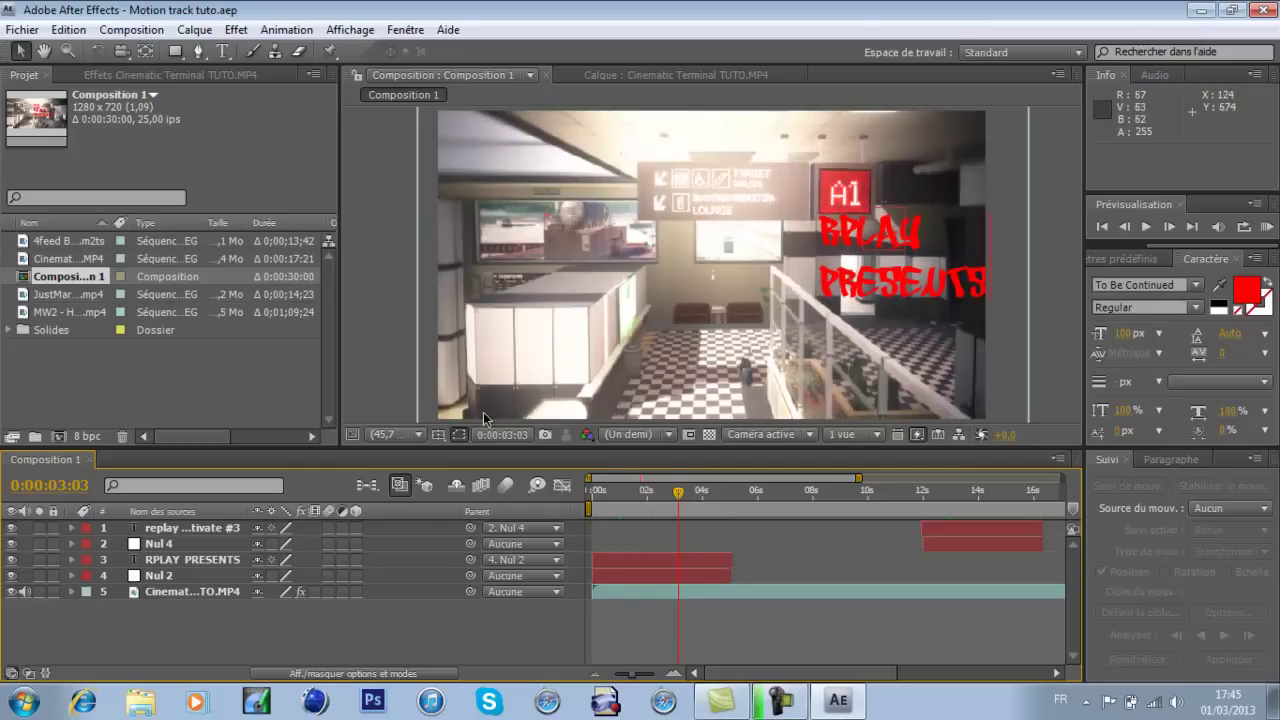
- Delete the two title layers and their null layers, Nul 4 and Nul 2, from the composition
left_click(183, 530)
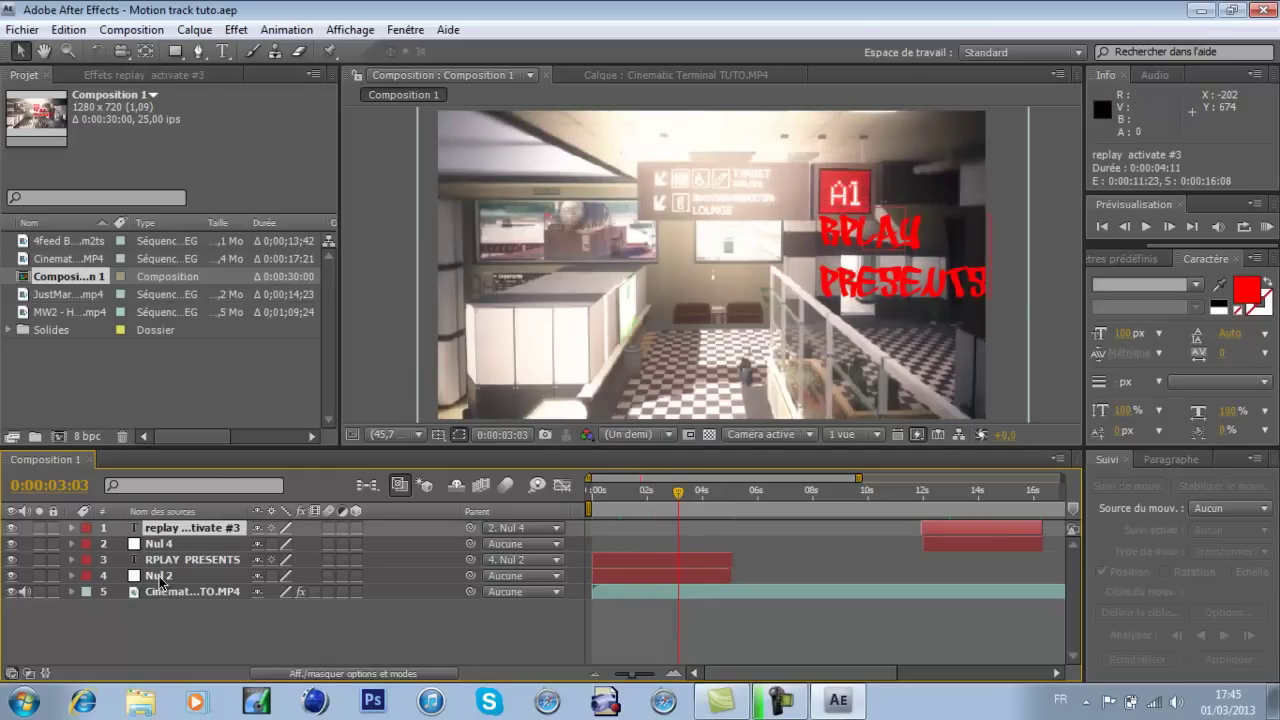
left_click(160, 577, "shift")
key("Delete")
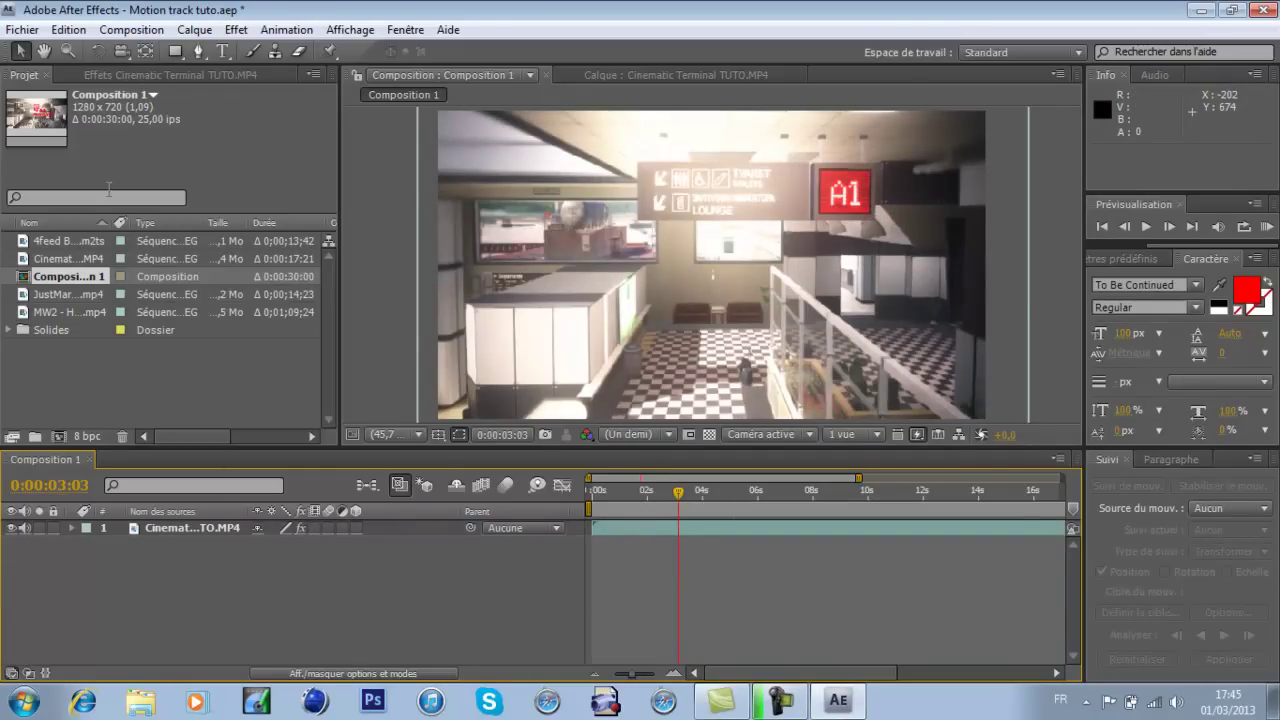
- Remove the 4feed BO2 Hijacked, JustMar and MW2 clips from the project
left_click(60, 241)
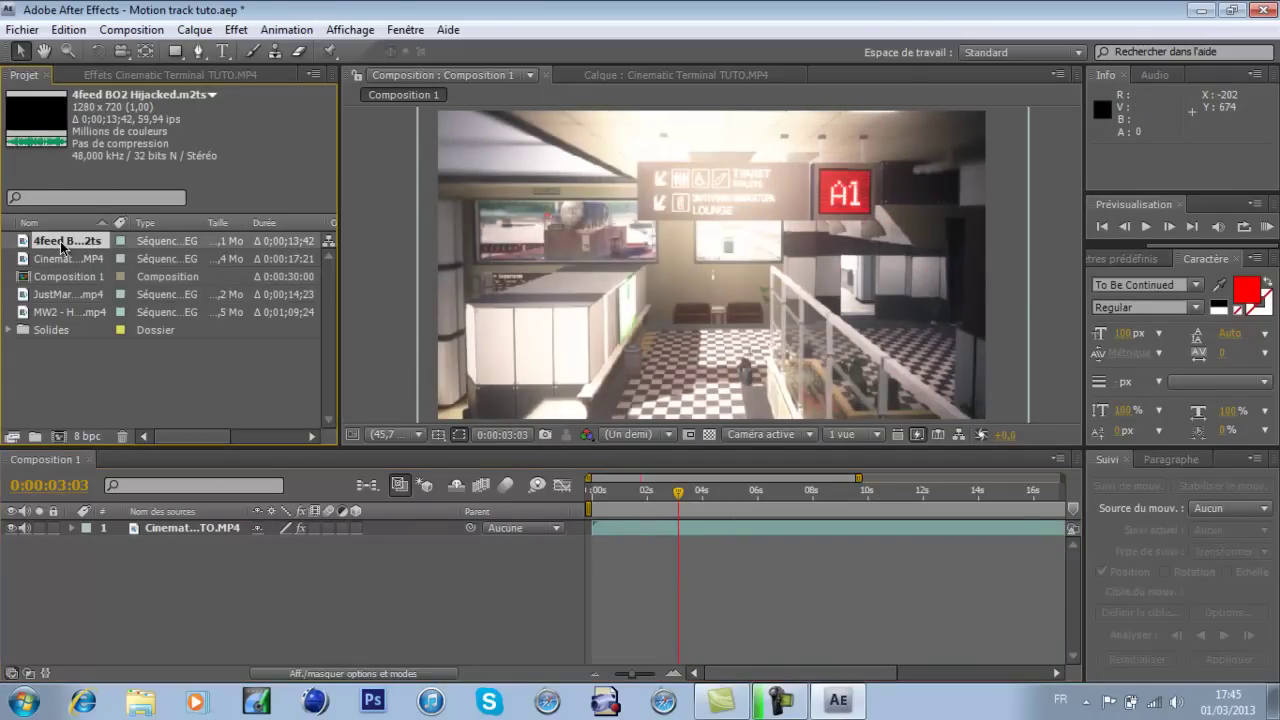
key("Delete")
left_click(70, 277)
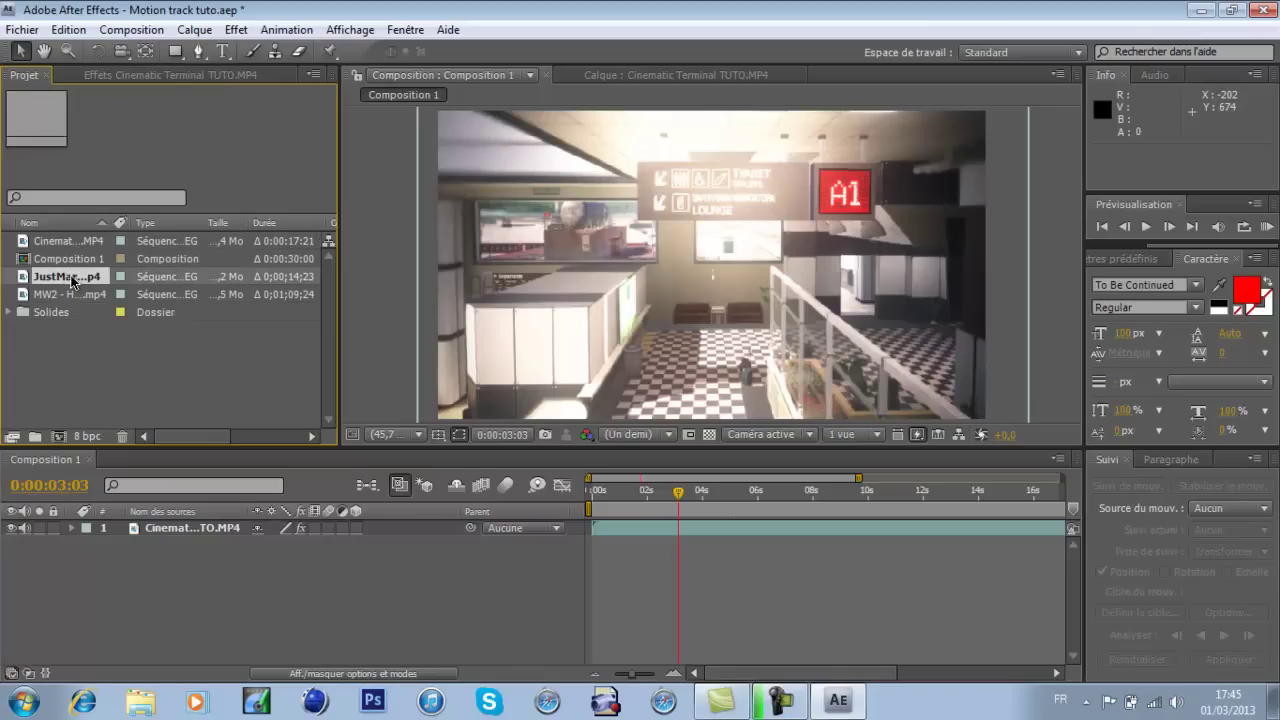
key("Delete")
left_click(74, 277)
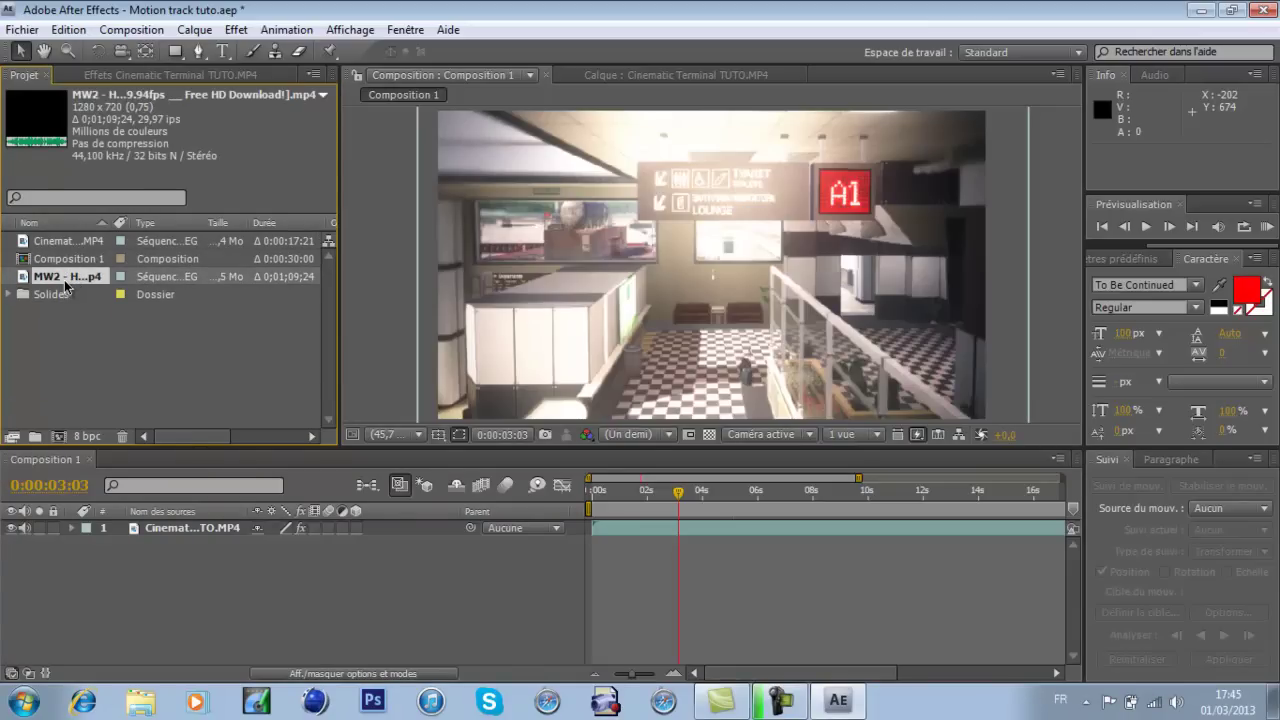
key("Delete")
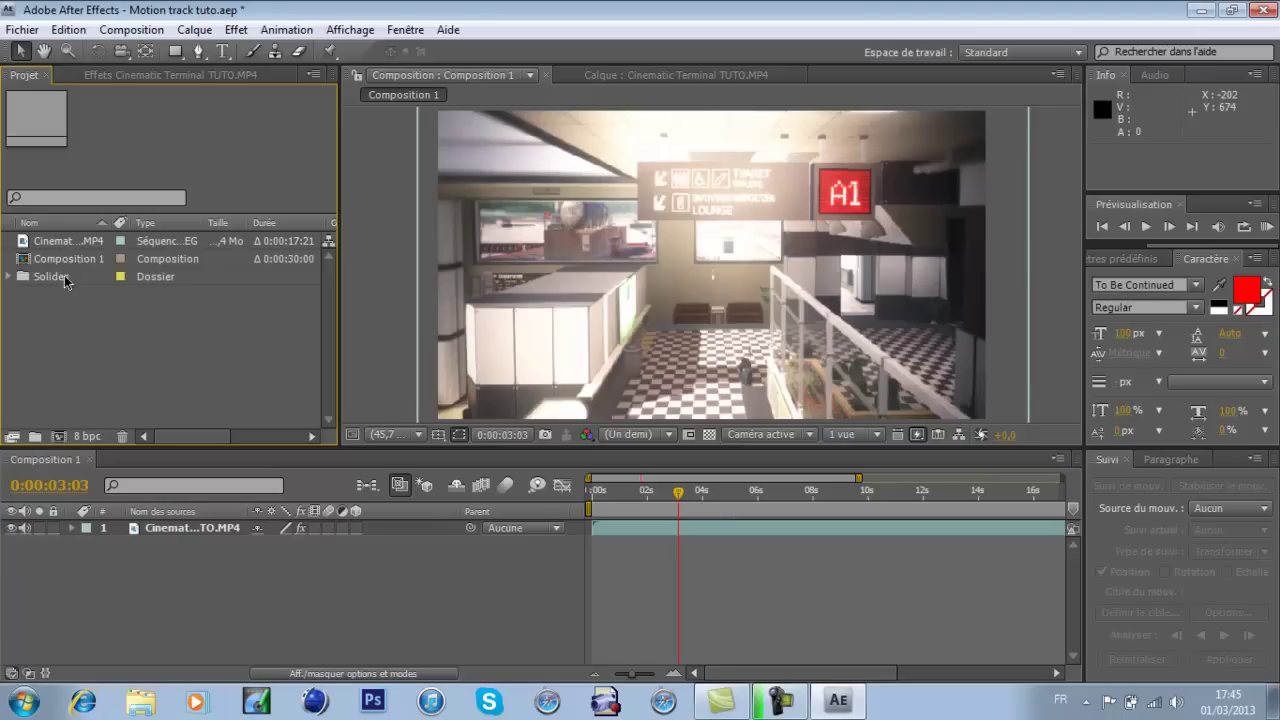
- Delete the Solides folder with its four null solids from the project
left_click(40, 283)
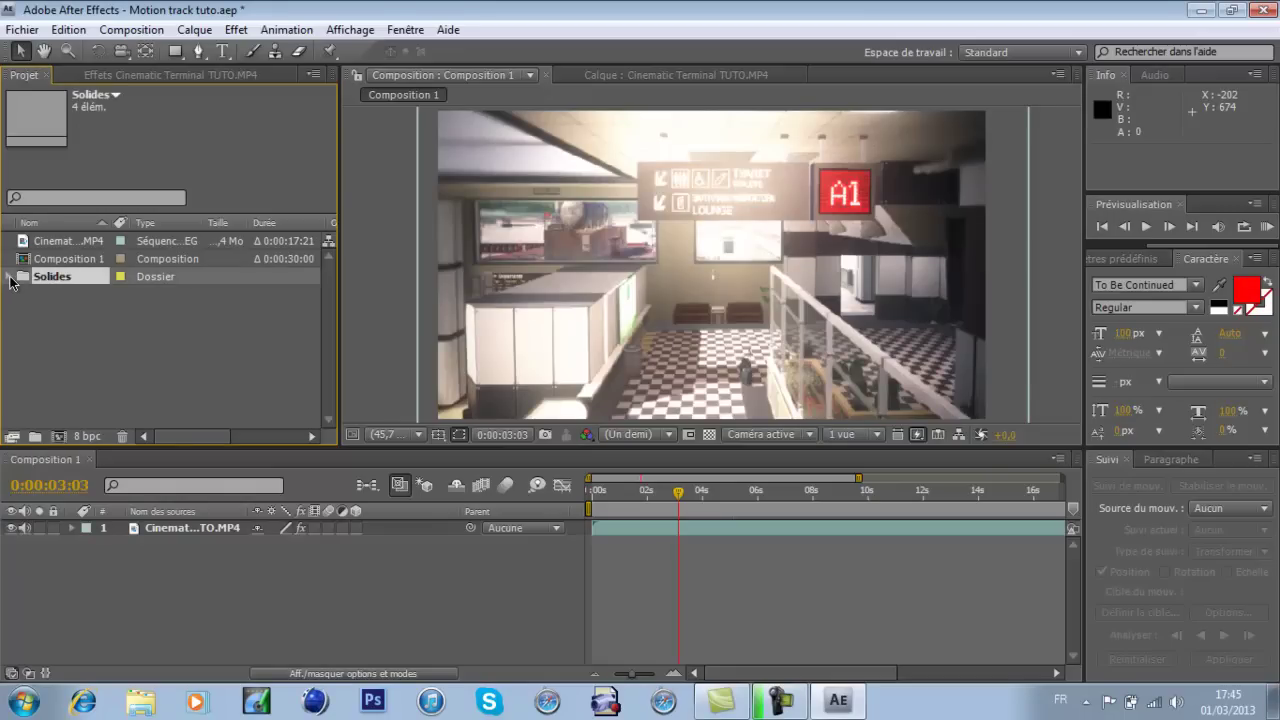
left_click(12, 277)
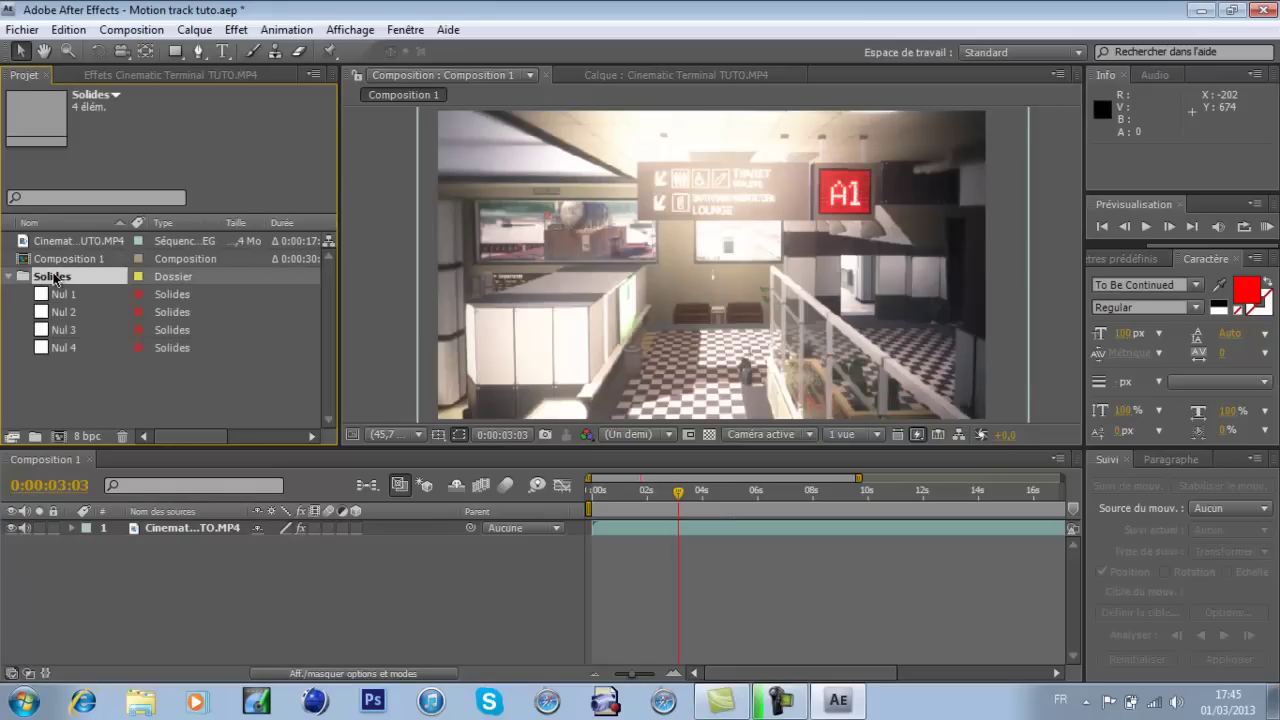
key("Delete")
left_click(762, 408)
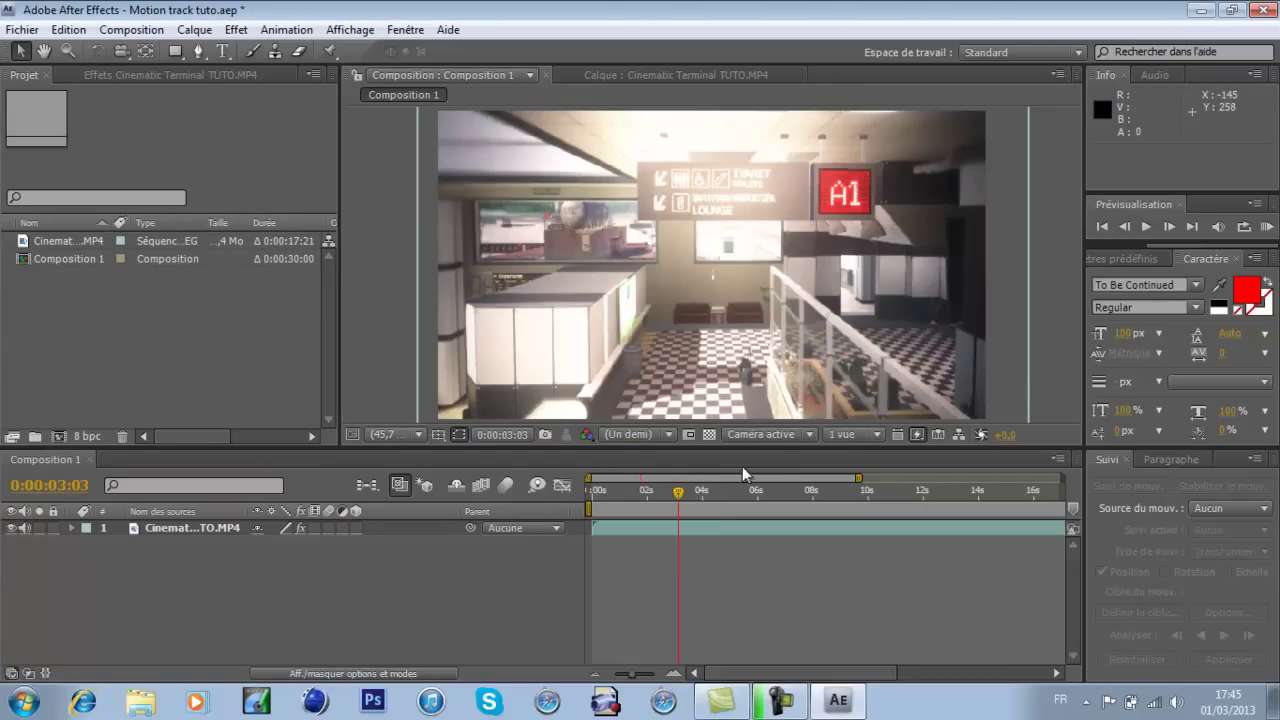
- Return to the composition's first frame and create a null object above the Cinematic Terminal footage
left_click(625, 497)
key("Page_Up")
key("Page_Up")
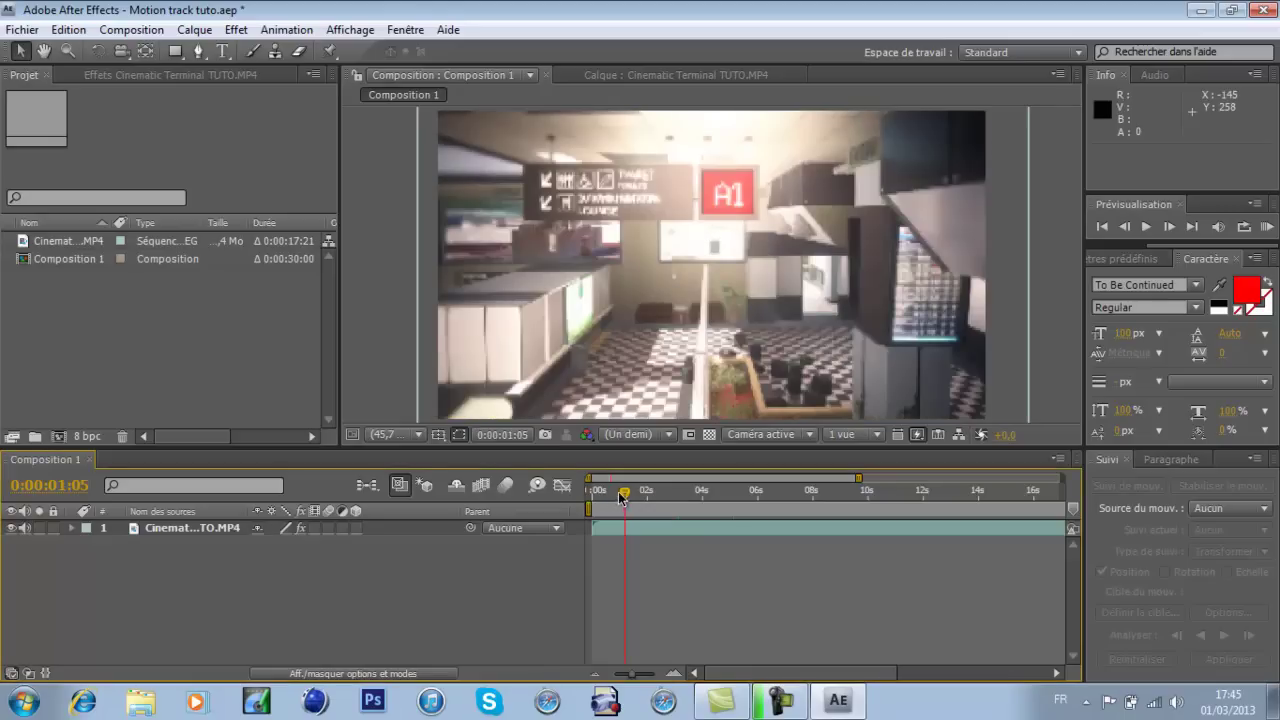
left_click(590, 497)
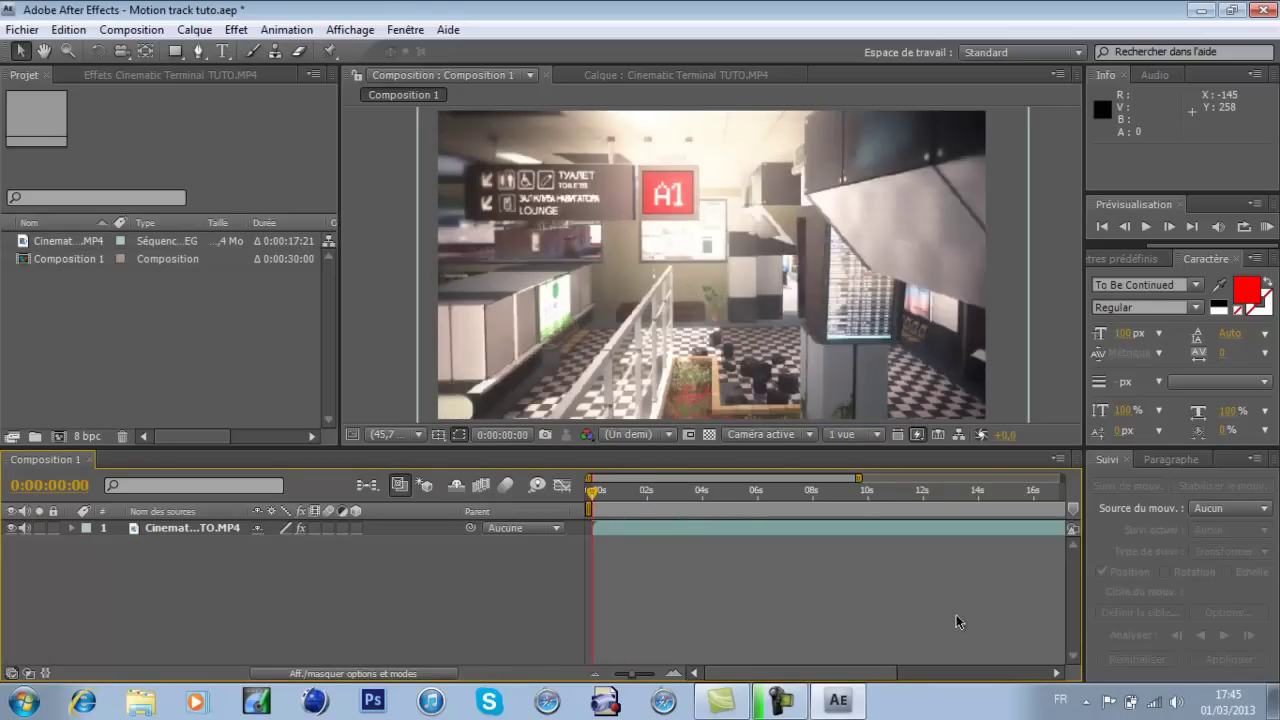
left_click(608, 527)
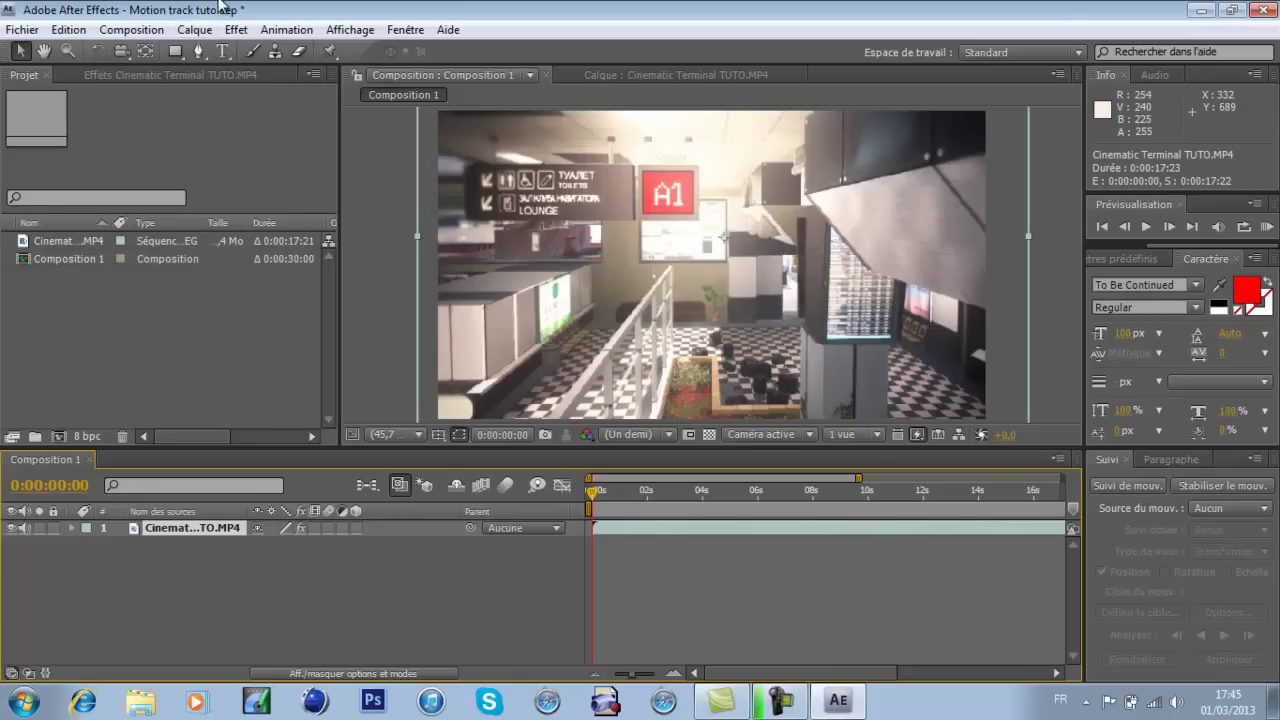
left_click(236, 30)
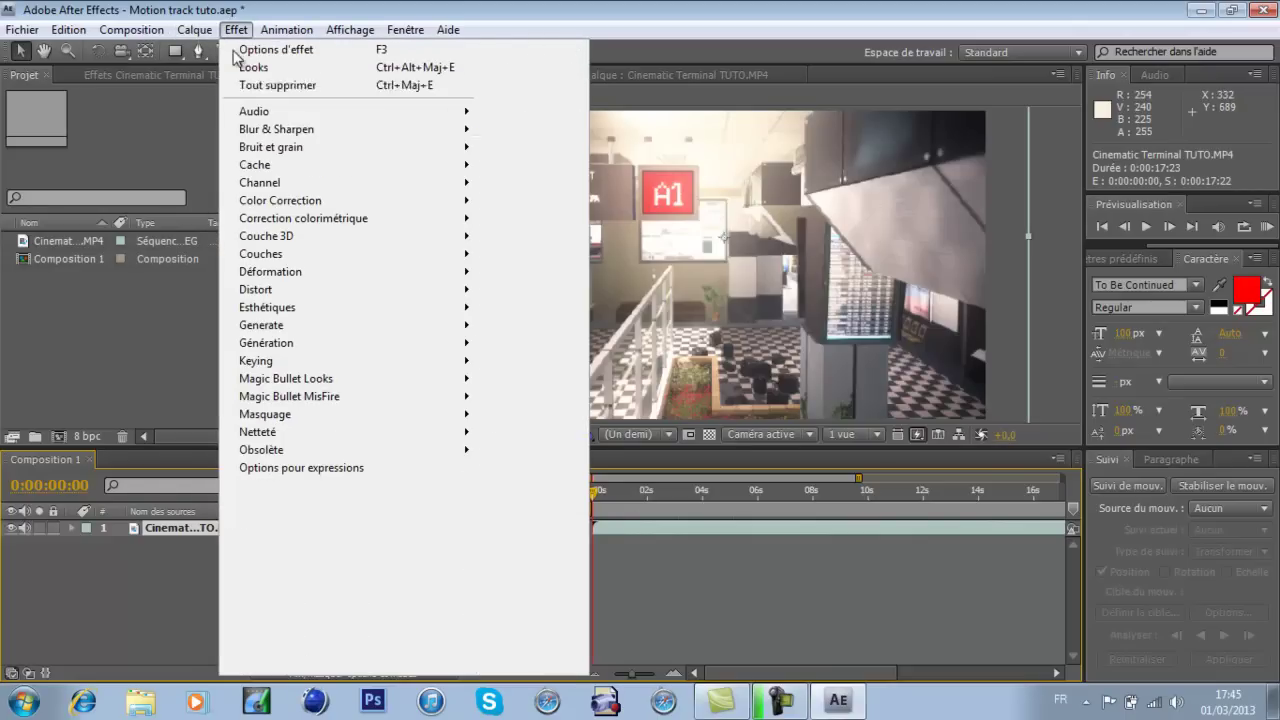
mouse_move(194, 30)
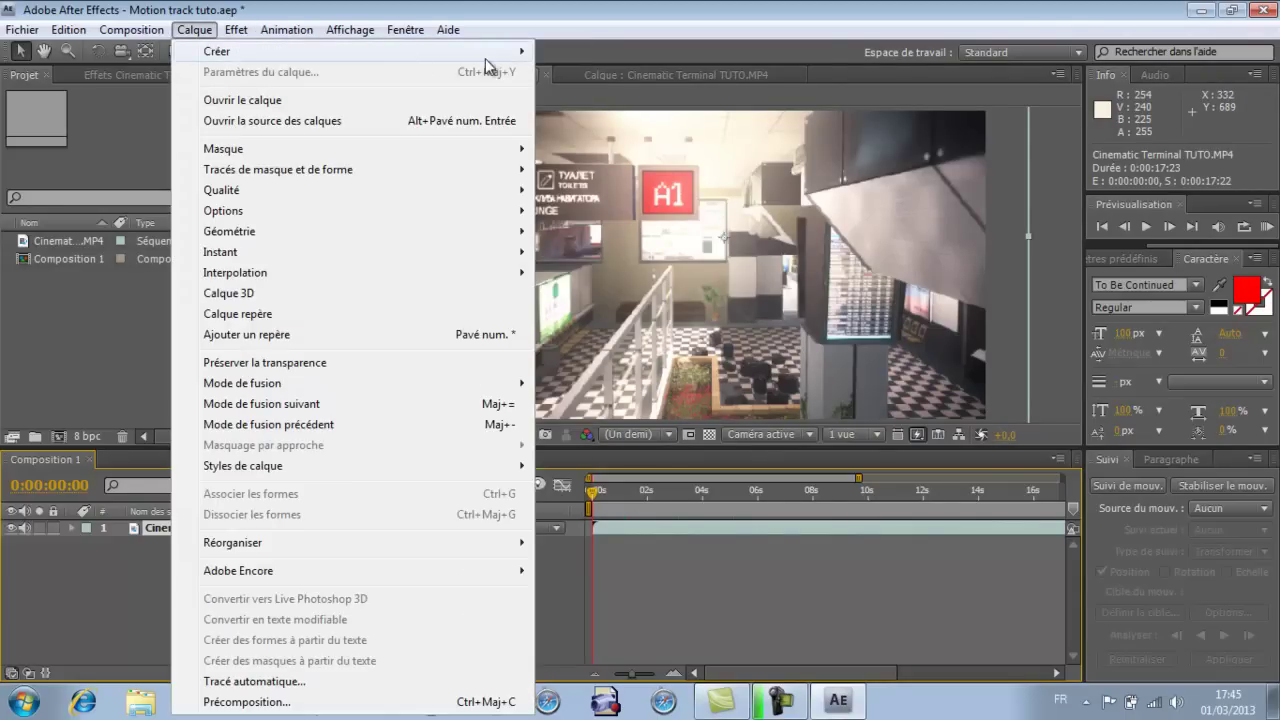
mouse_move(486, 58)
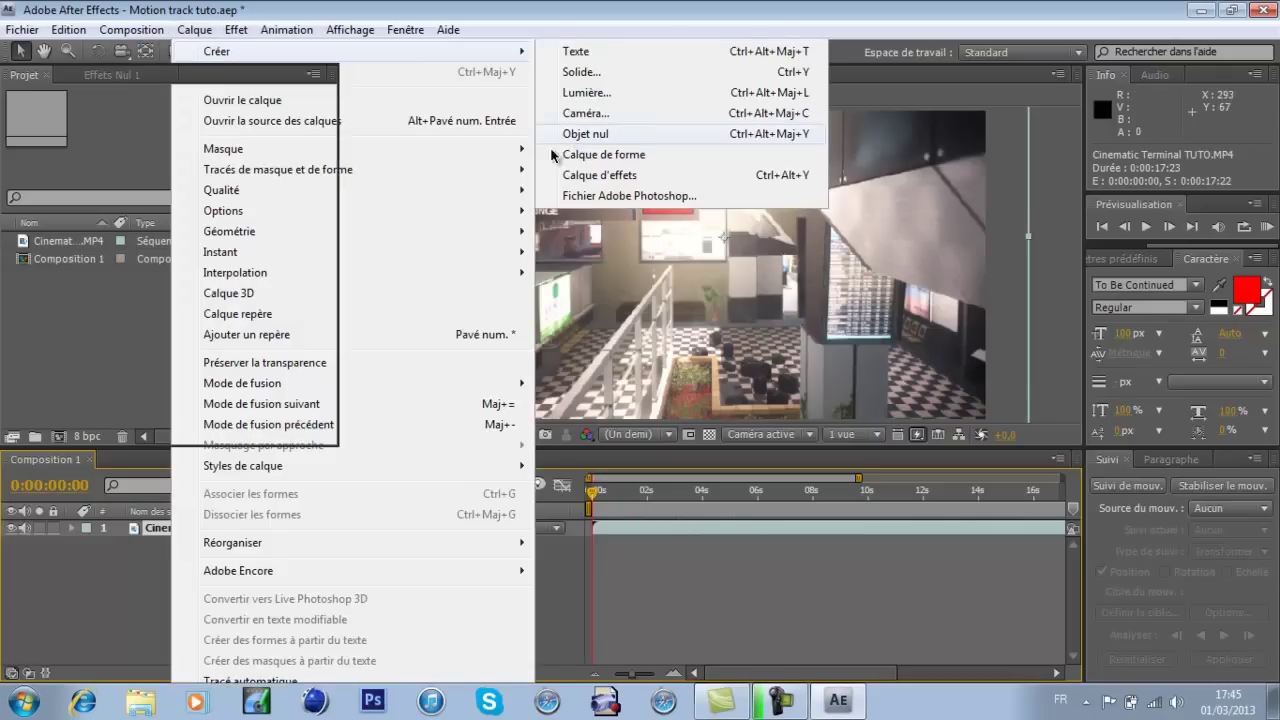
left_click(553, 140)
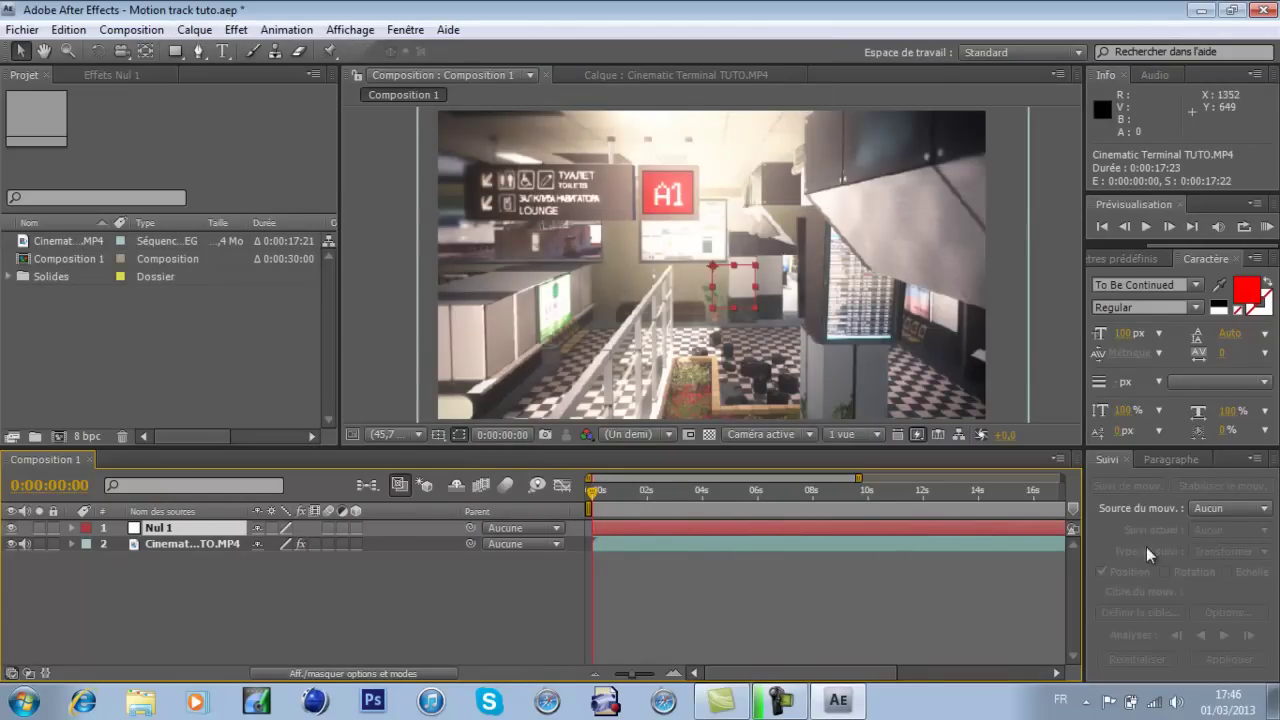
- Set the tracker's motion source to Cinematic Terminal TUTO.MP4 and start a new motion track on it
left_click(405, 30)
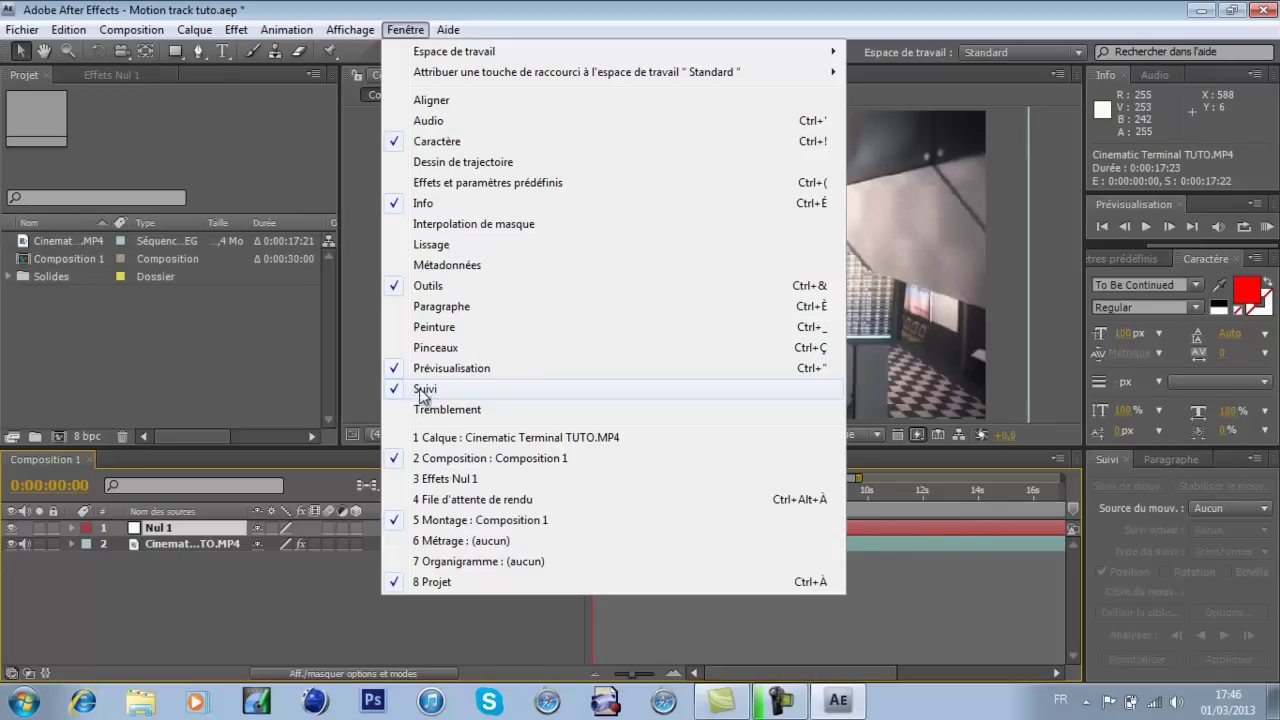
left_click(828, 9)
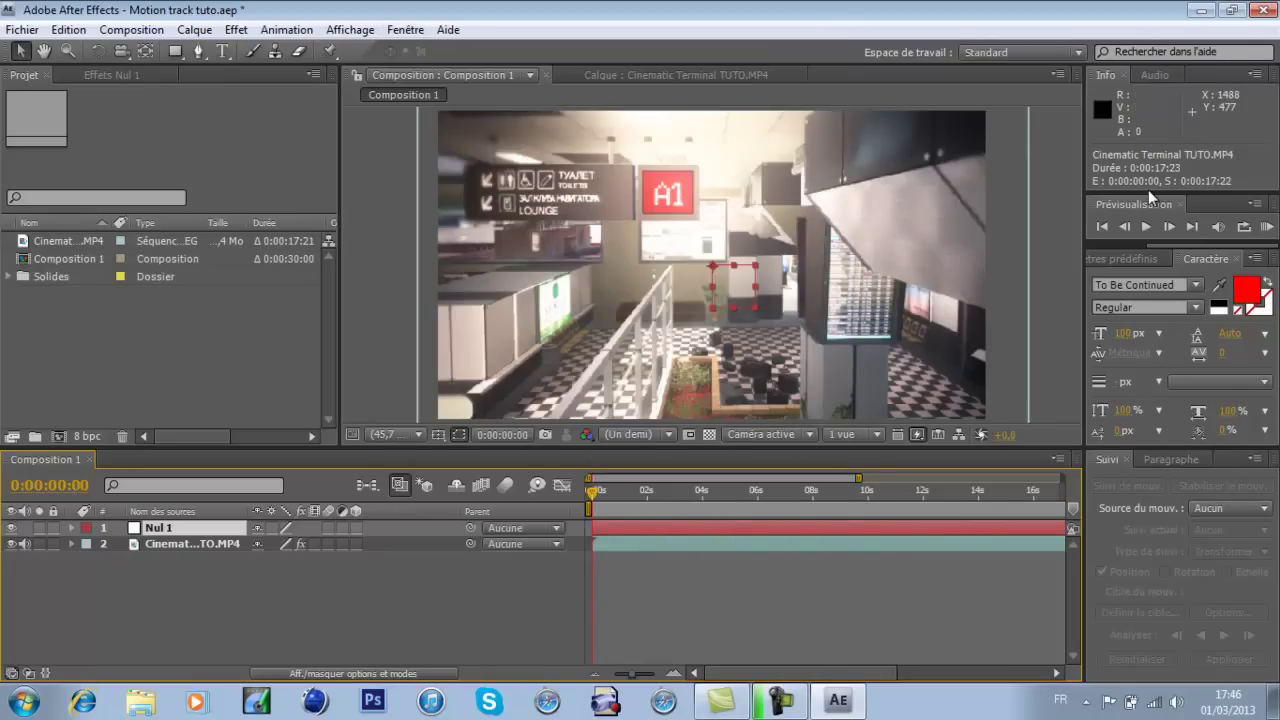
left_click(1107, 466)
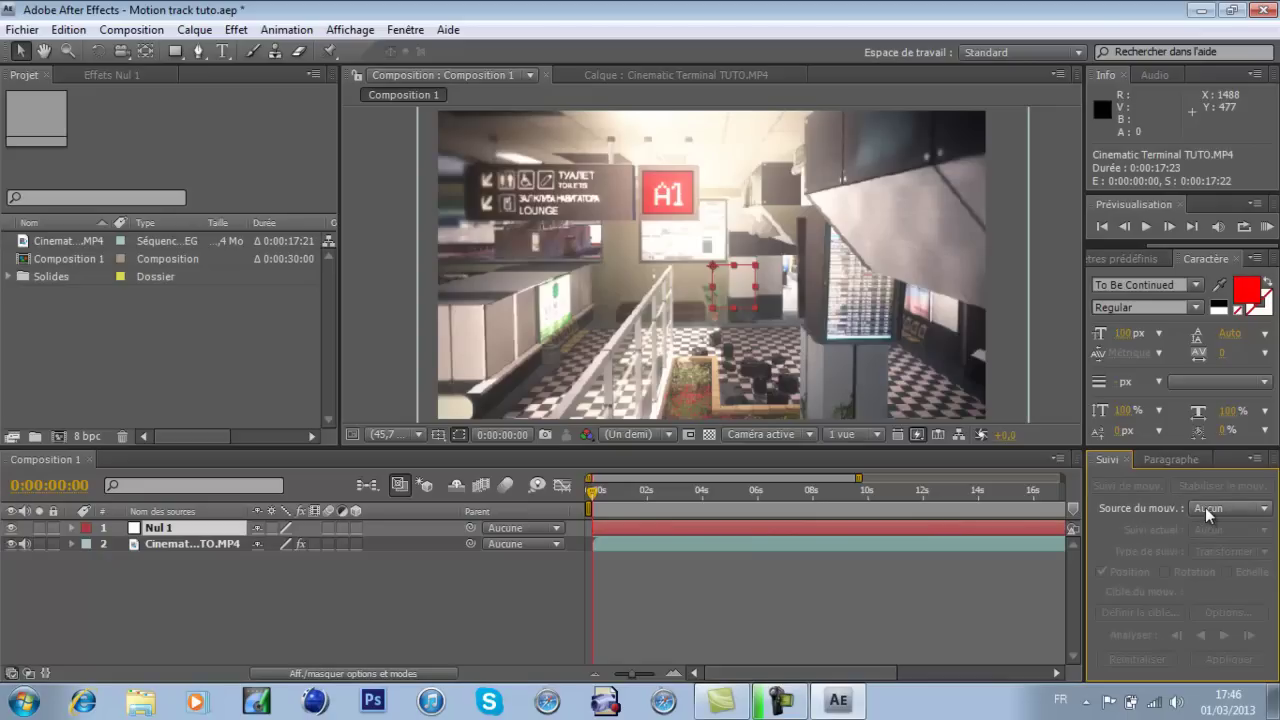
left_click(1230, 508)
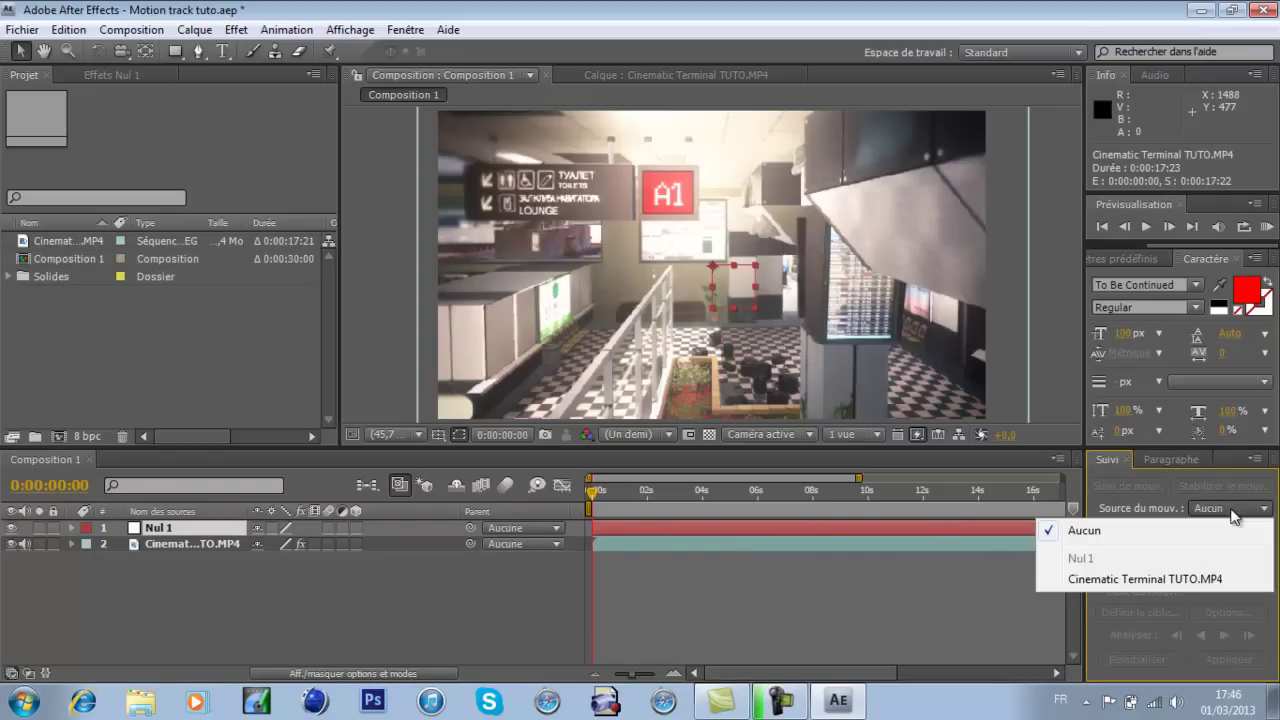
left_click(1145, 579)
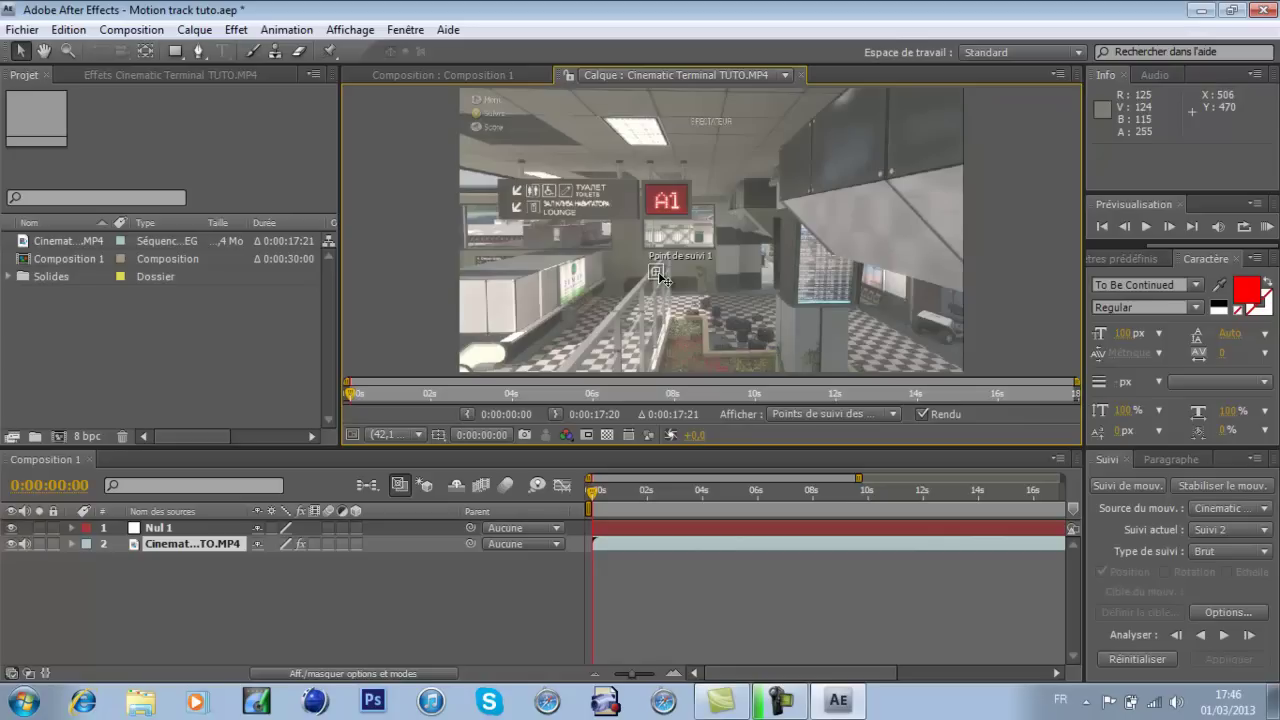
- Place the track point on the lower right corner of the red A1 sign and analyse forward for about 1.5 seconds
left_click_drag(659, 275, 688, 218)
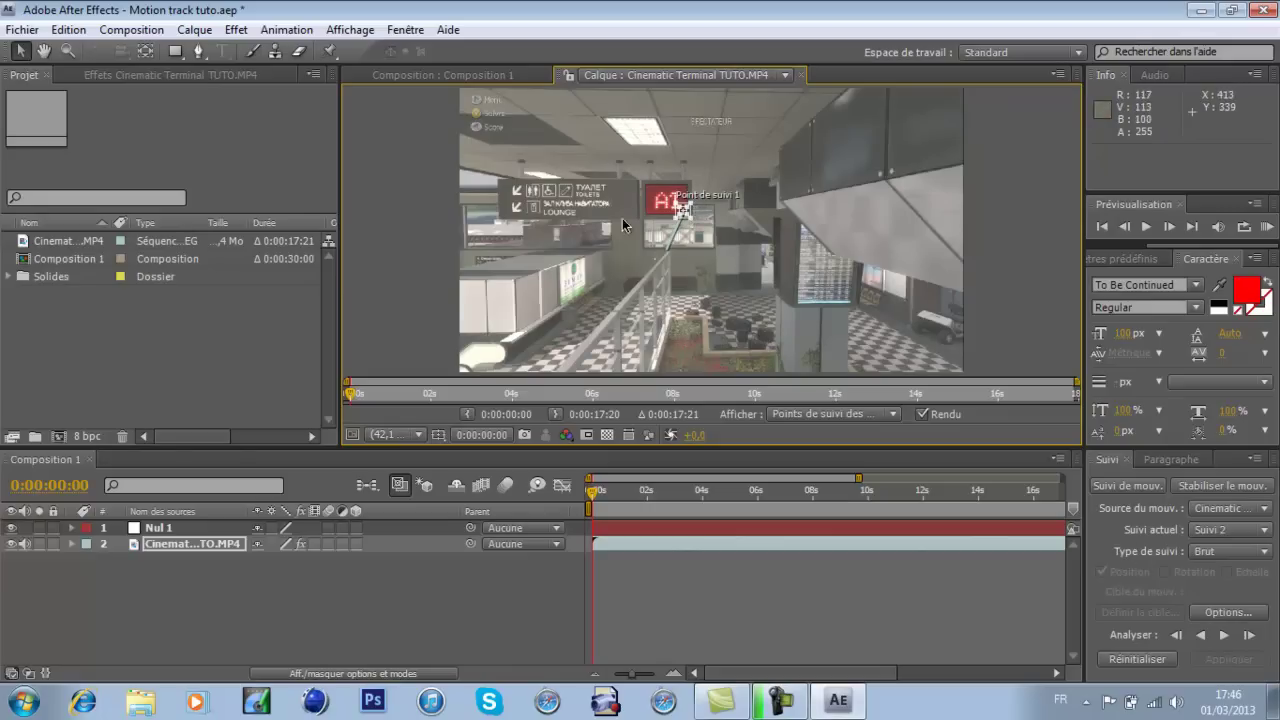
left_click(1223, 636)
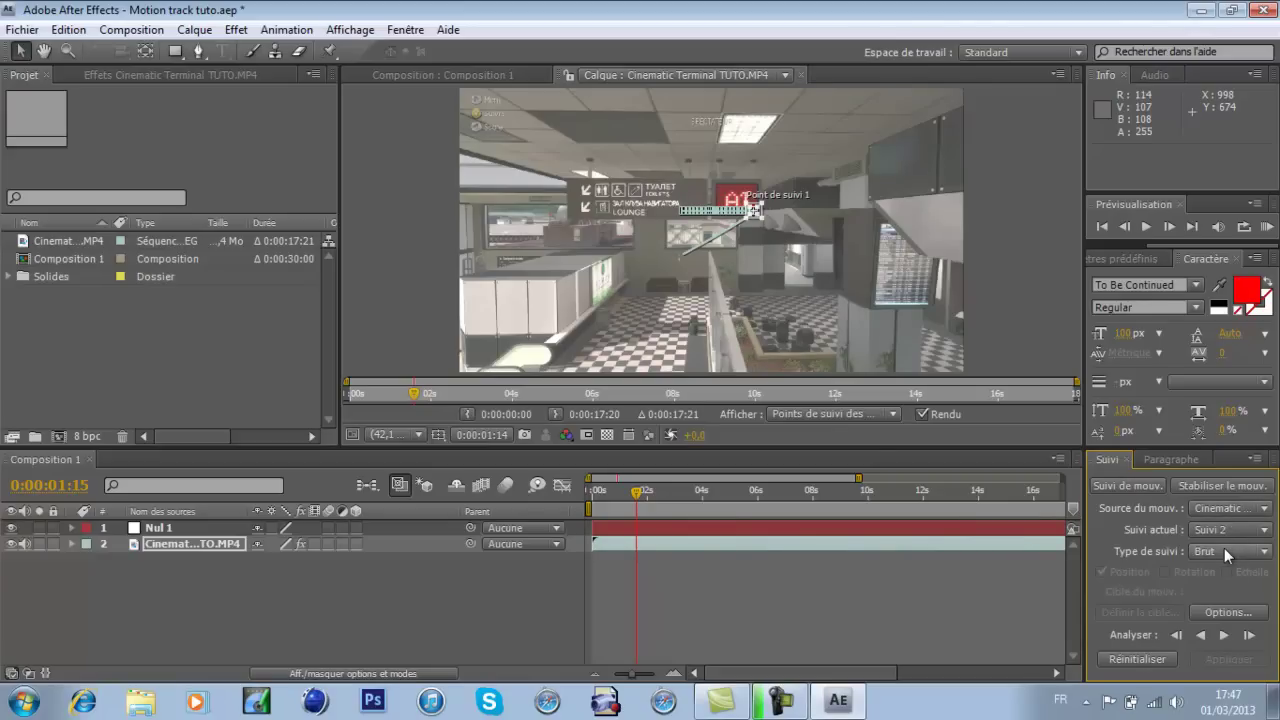
- Set the track type to Transformer with layer Nul 1 as the motion target, and reset the track point
left_click(1218, 550)
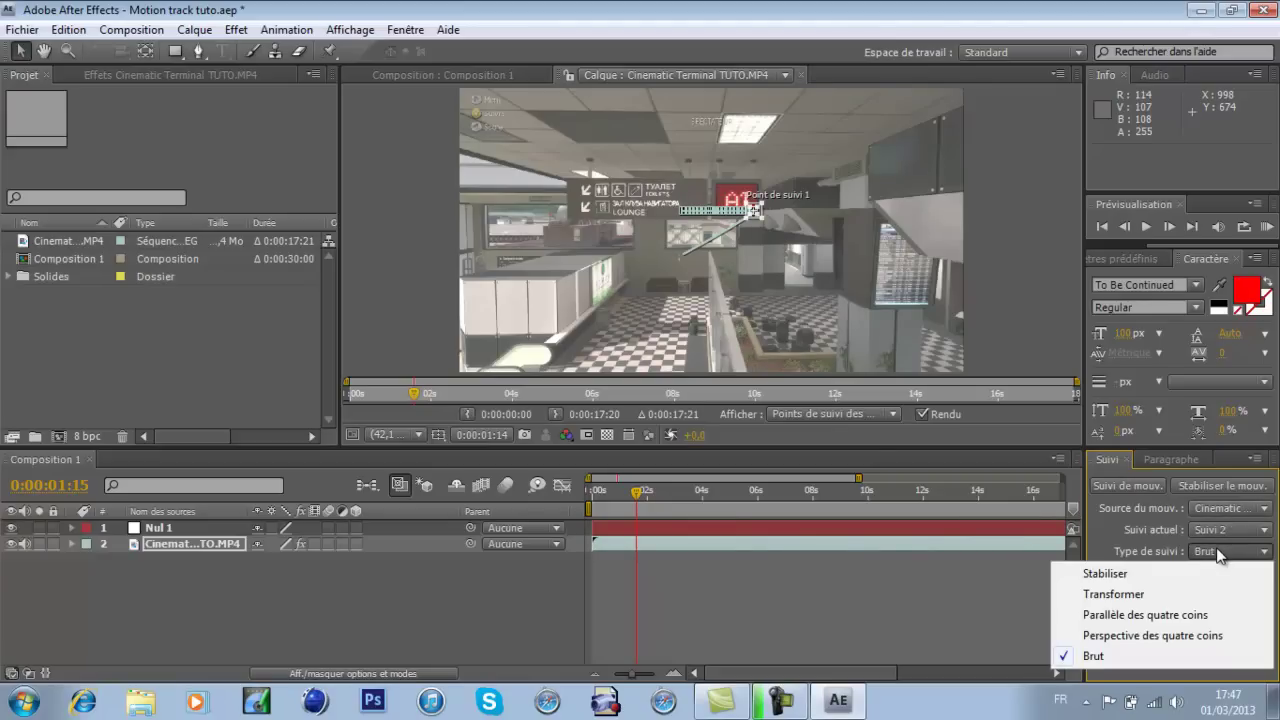
left_click(1180, 594)
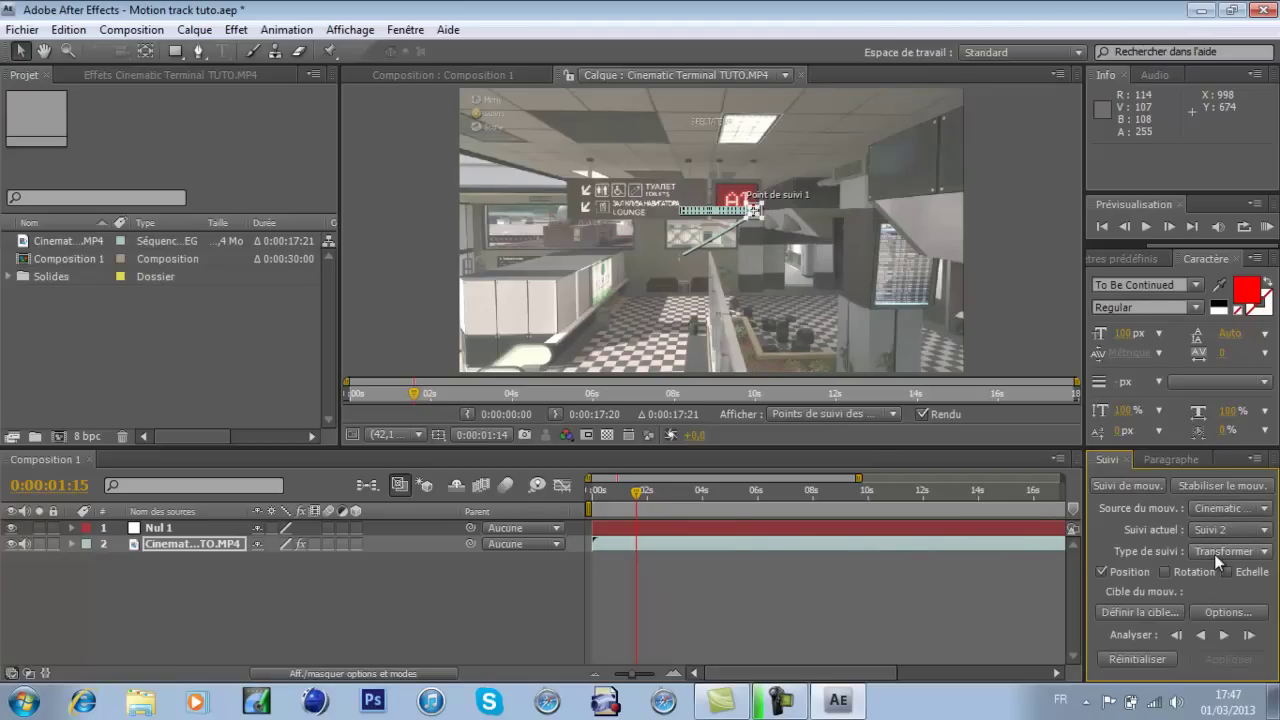
left_click(1163, 613)
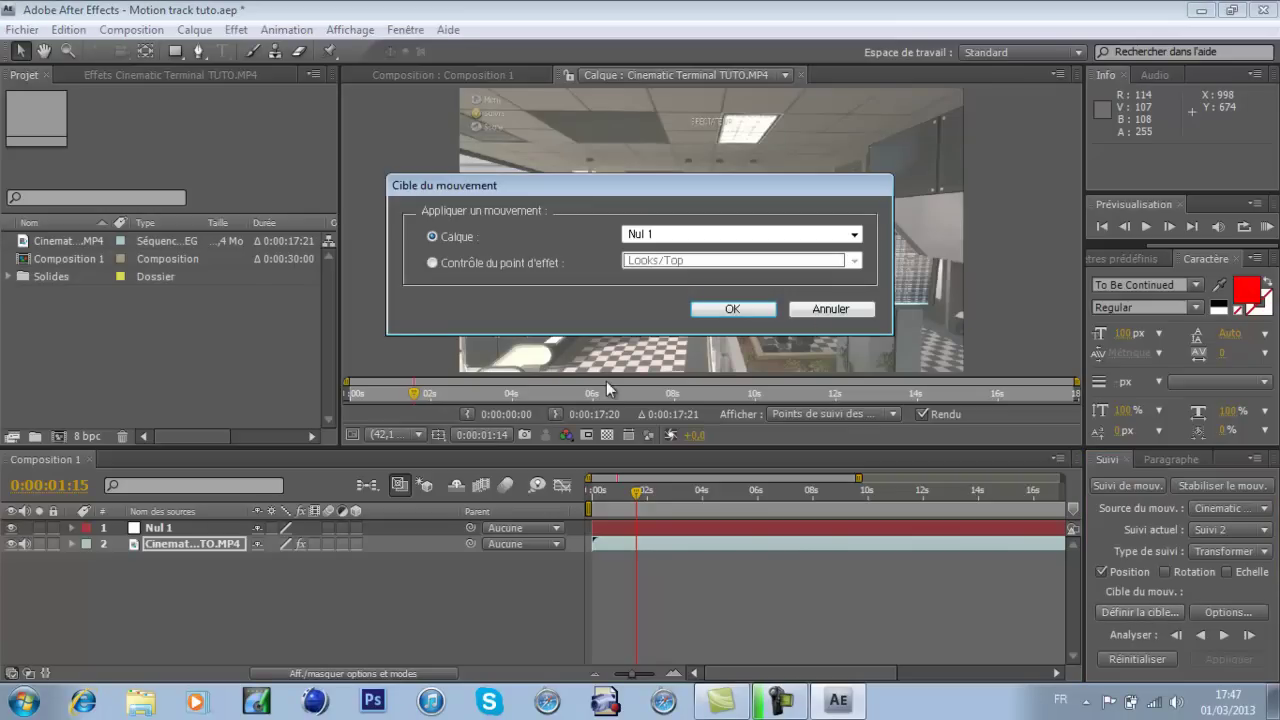
left_click(732, 308)
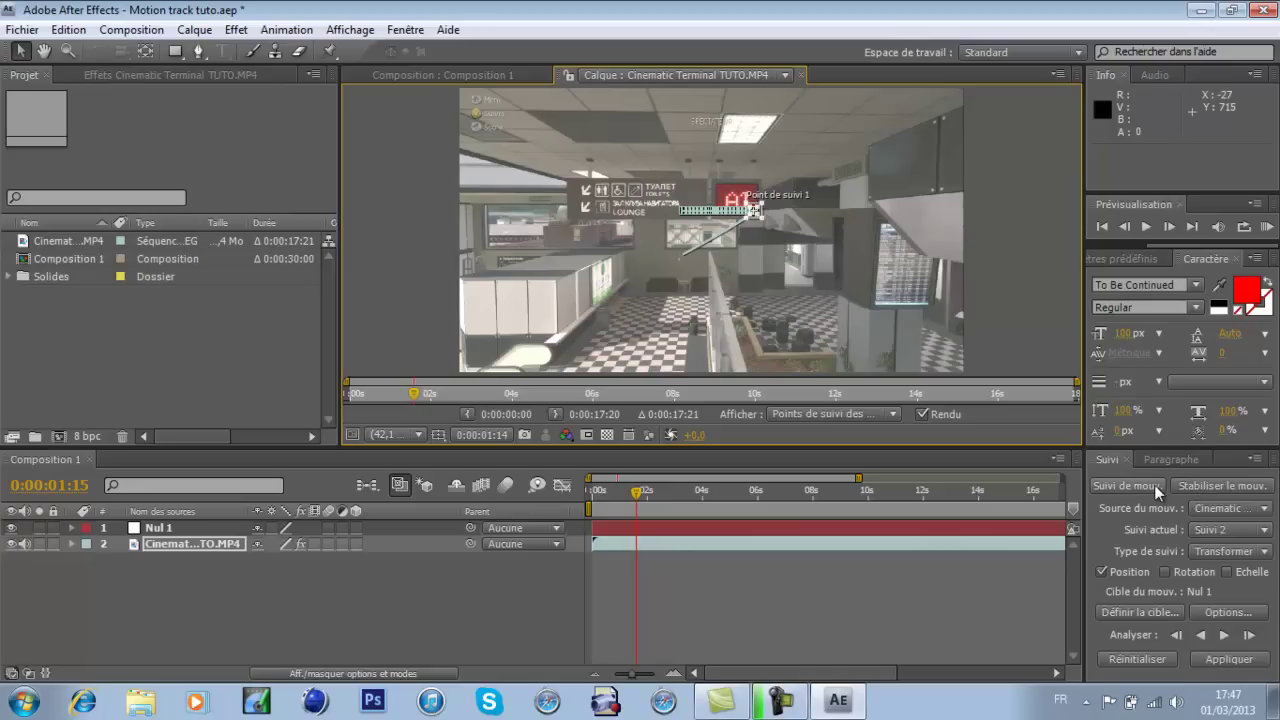
left_click(1137, 659)
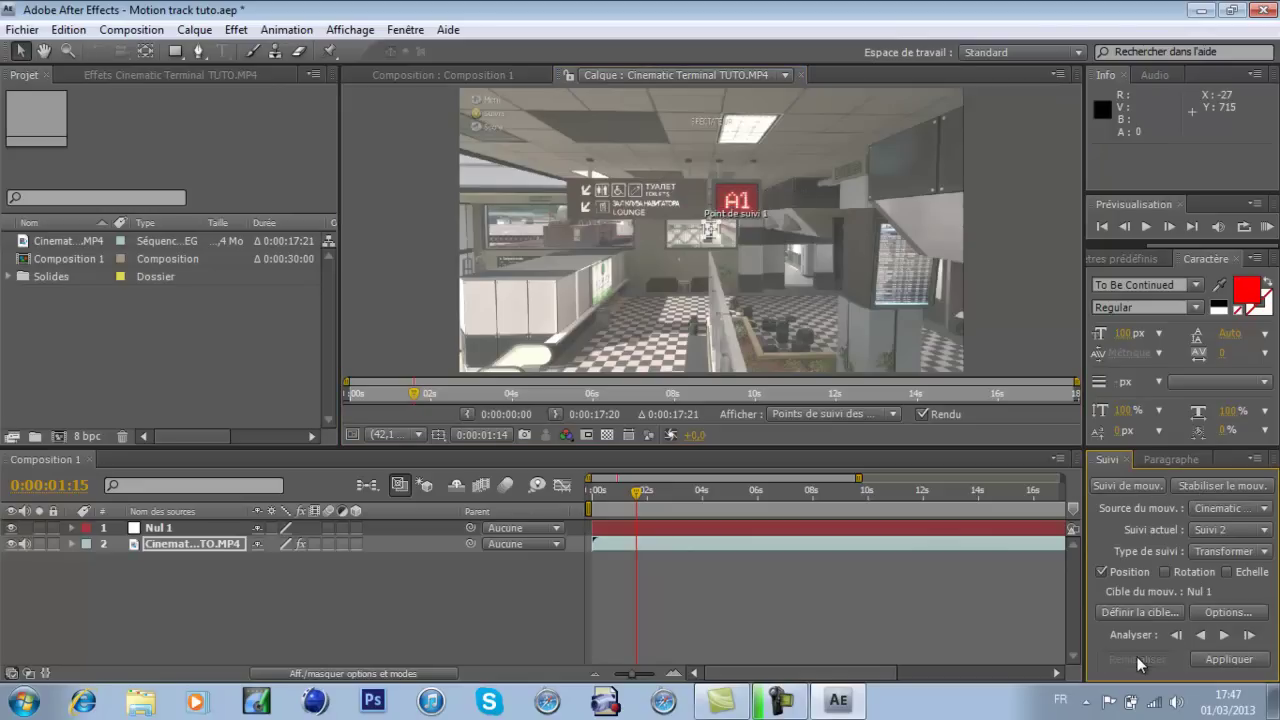
- Return to the first frame and place the track point on the lower right corner of the red A1 sign
left_click_drag(635, 495, 592, 493)
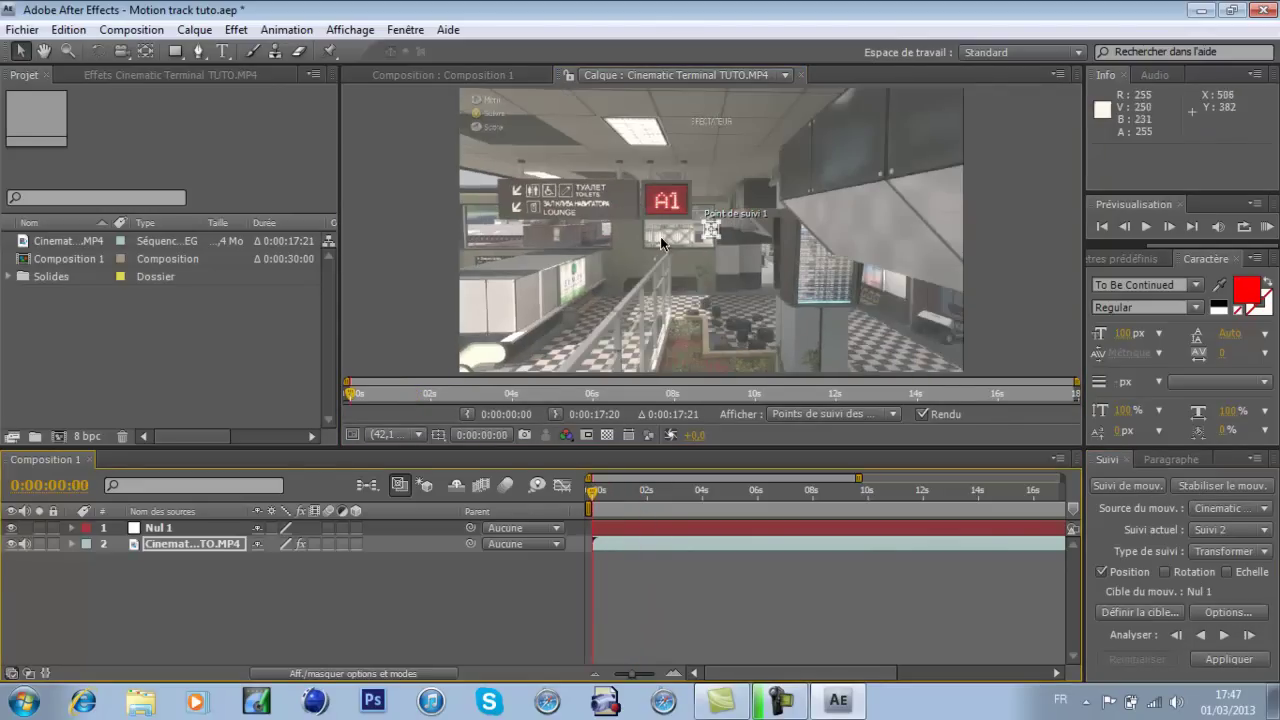
left_click_drag(714, 231, 688, 219)
left_click_drag(686, 218, 681, 208)
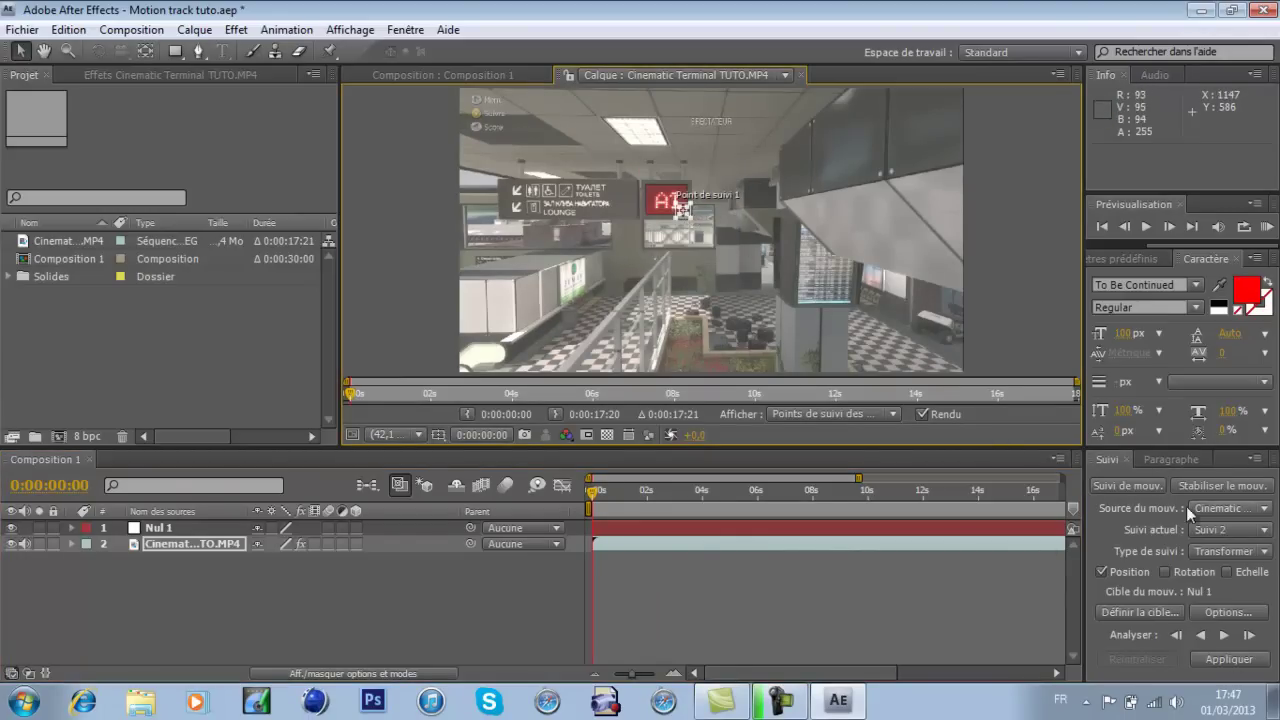
- Confirm layer Nul 1 as the motion target and analyse forward to about 5 seconds 10 frames
left_click(1088, 580)
left_click(1141, 612)
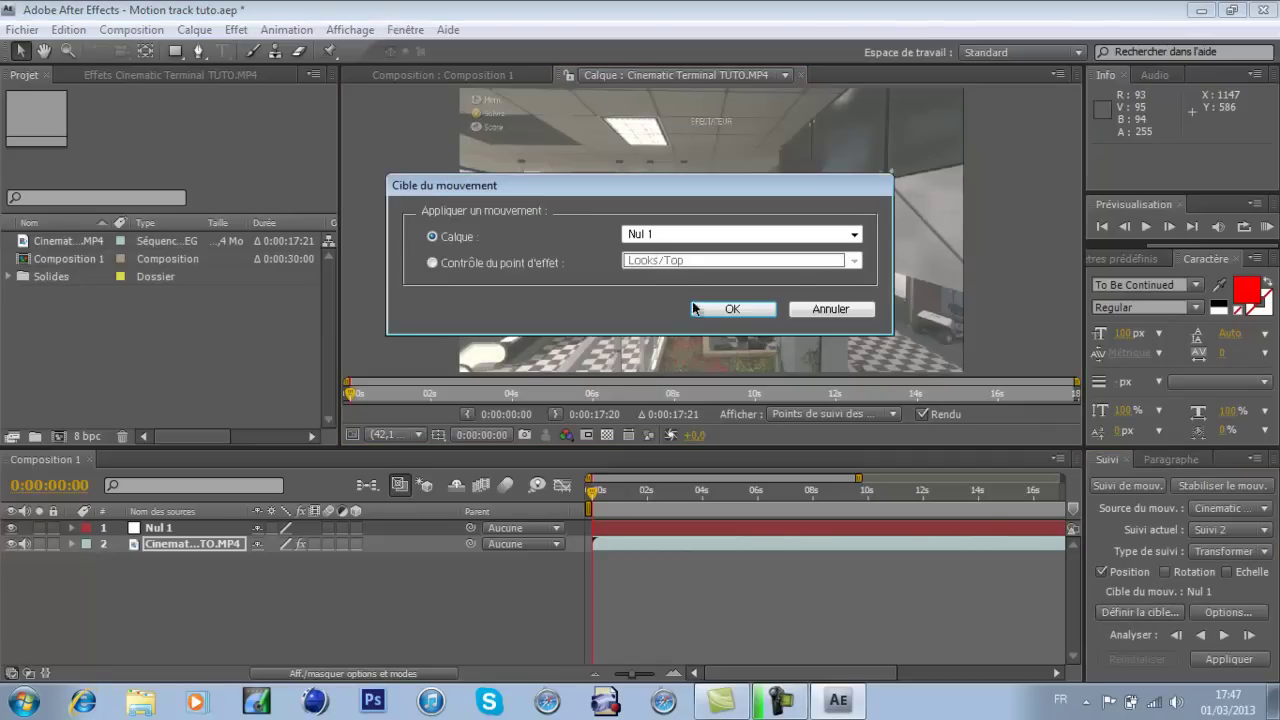
left_click(731, 309)
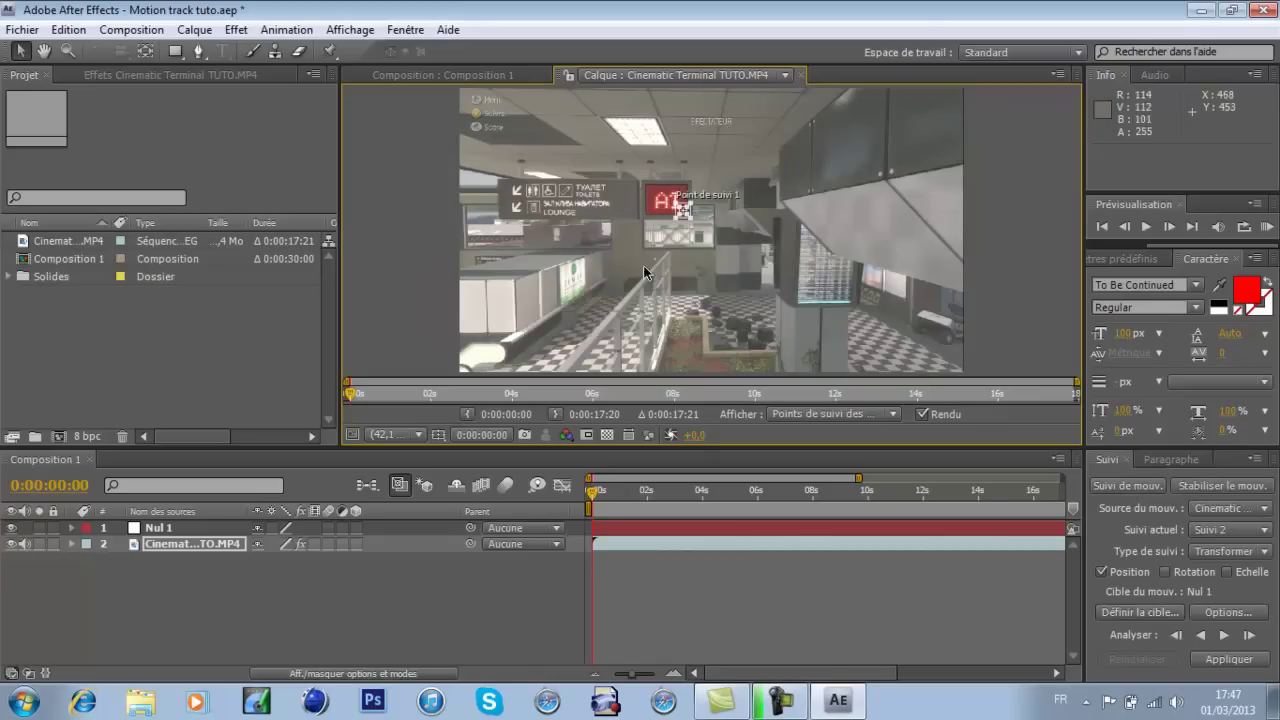
left_click(1218, 637)
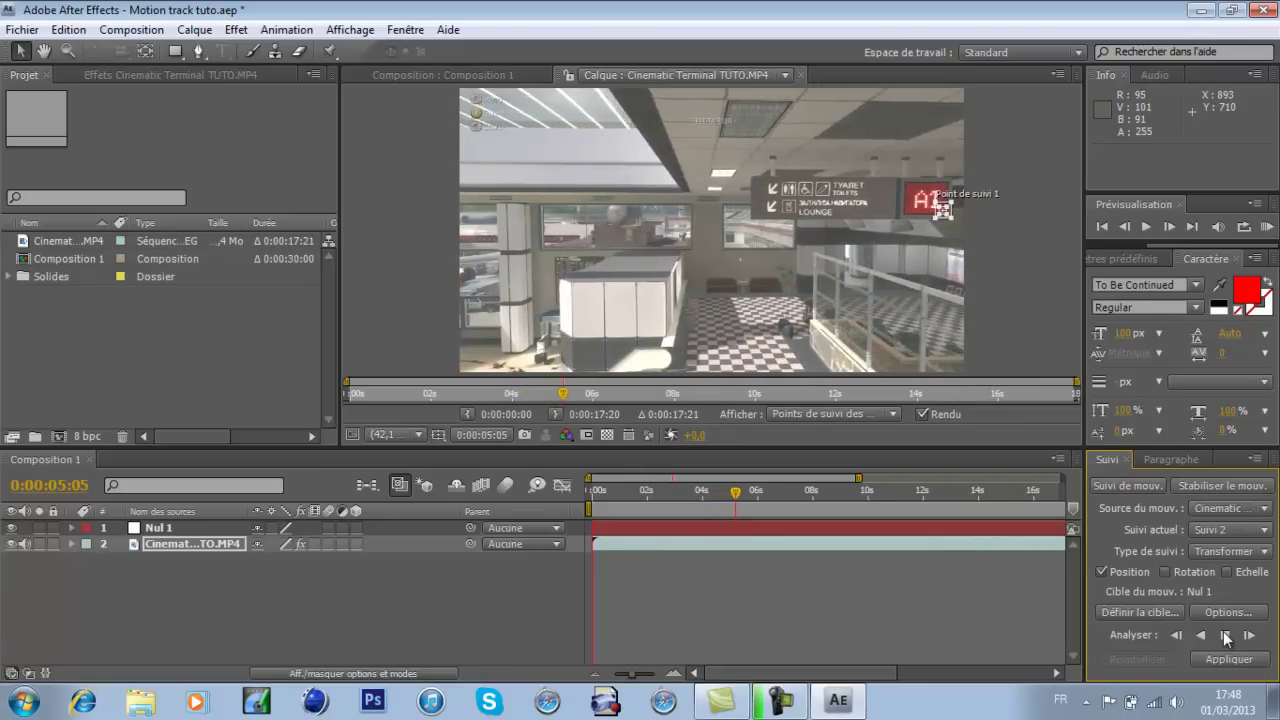
left_click(1224, 634)
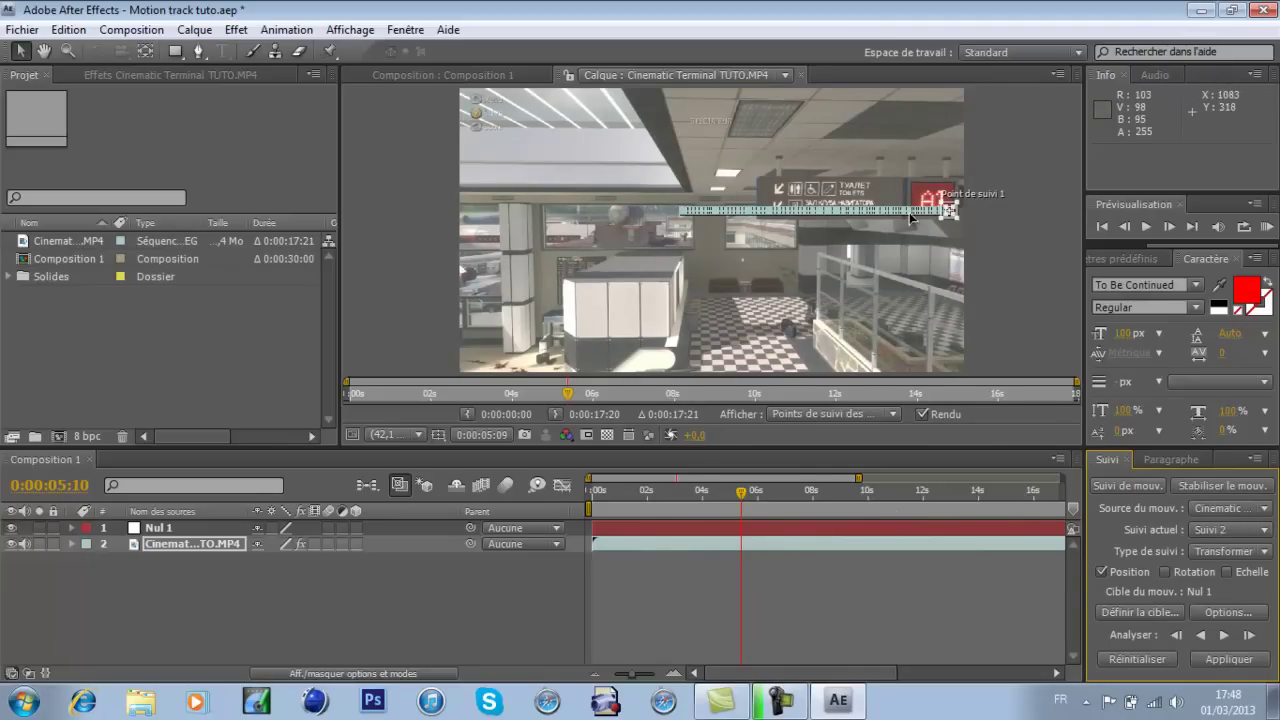
- Apply the tracked motion to Nul 1 in the X and Y dimensions, and collapse the footage layer's properties
left_click(1216, 662)
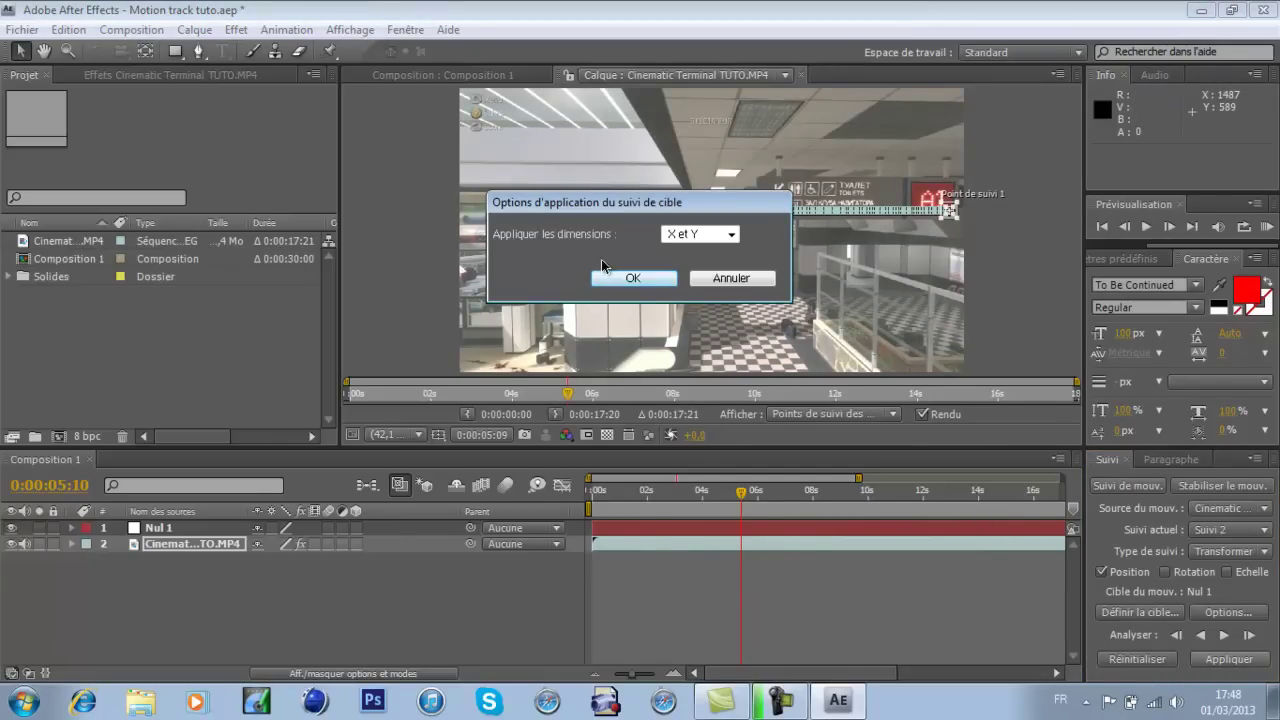
left_click(633, 278)
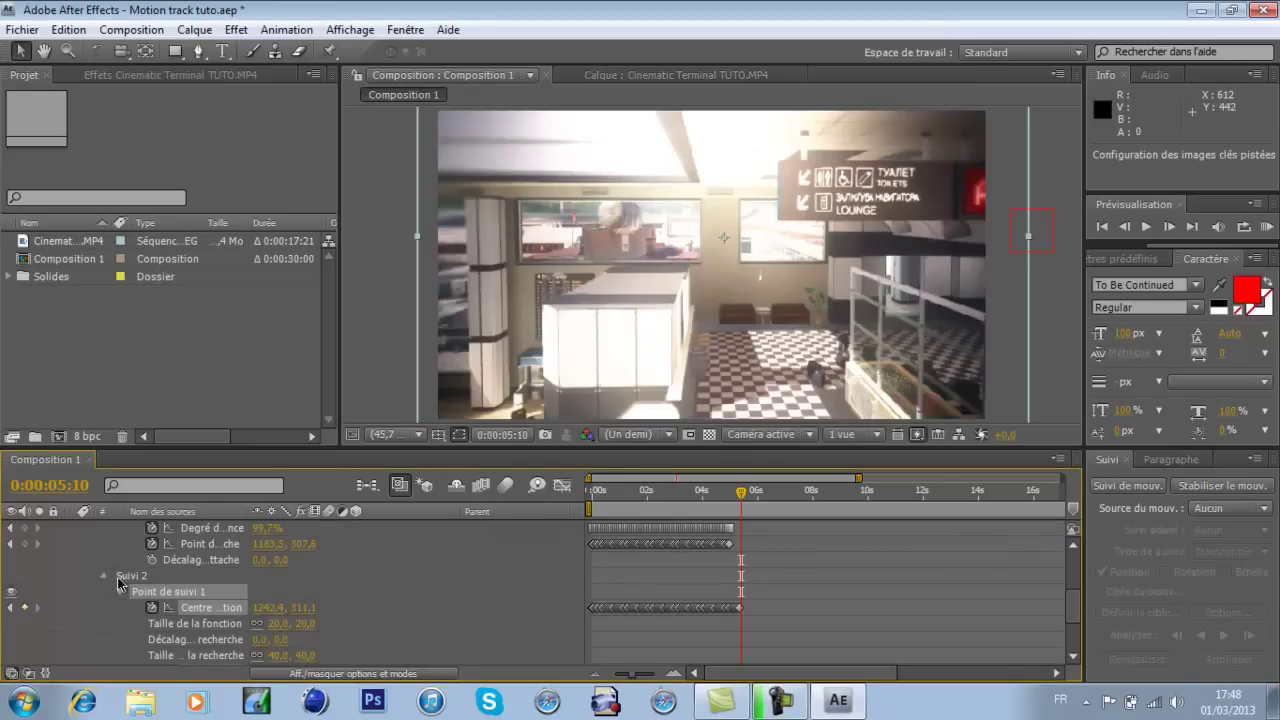
left_click(104, 577)
left_click(1073, 579)
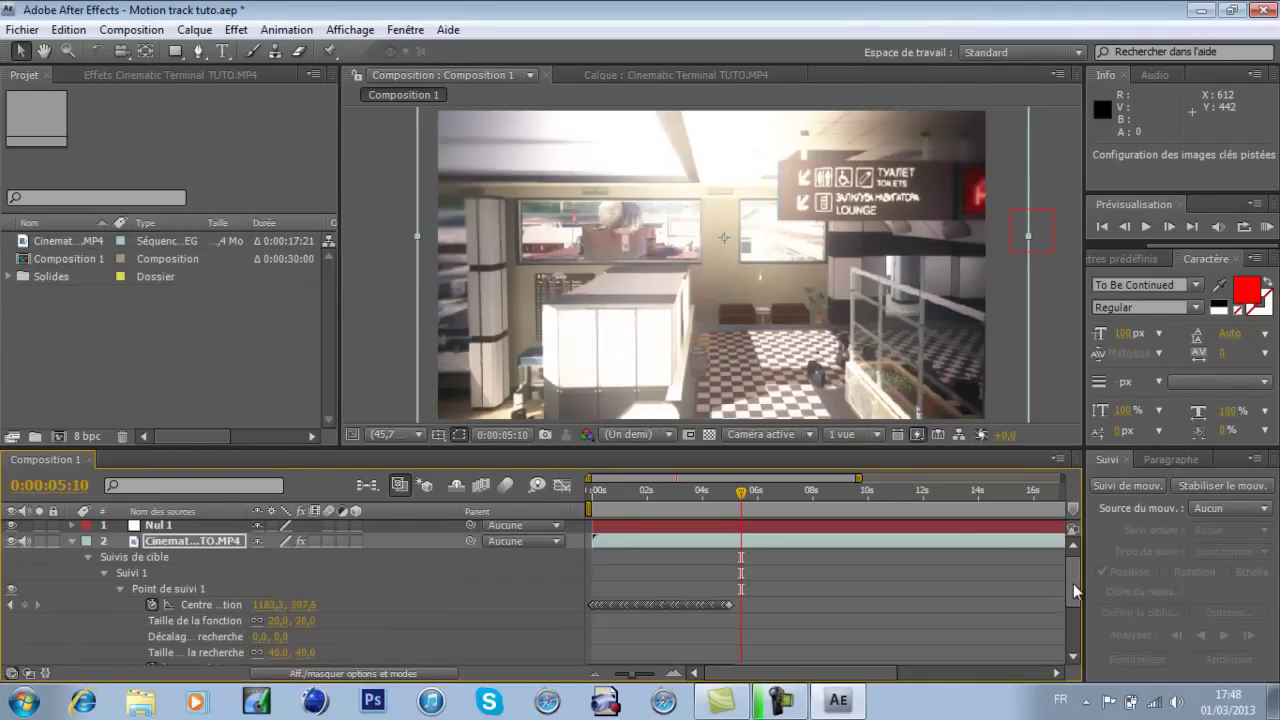
left_click(71, 541)
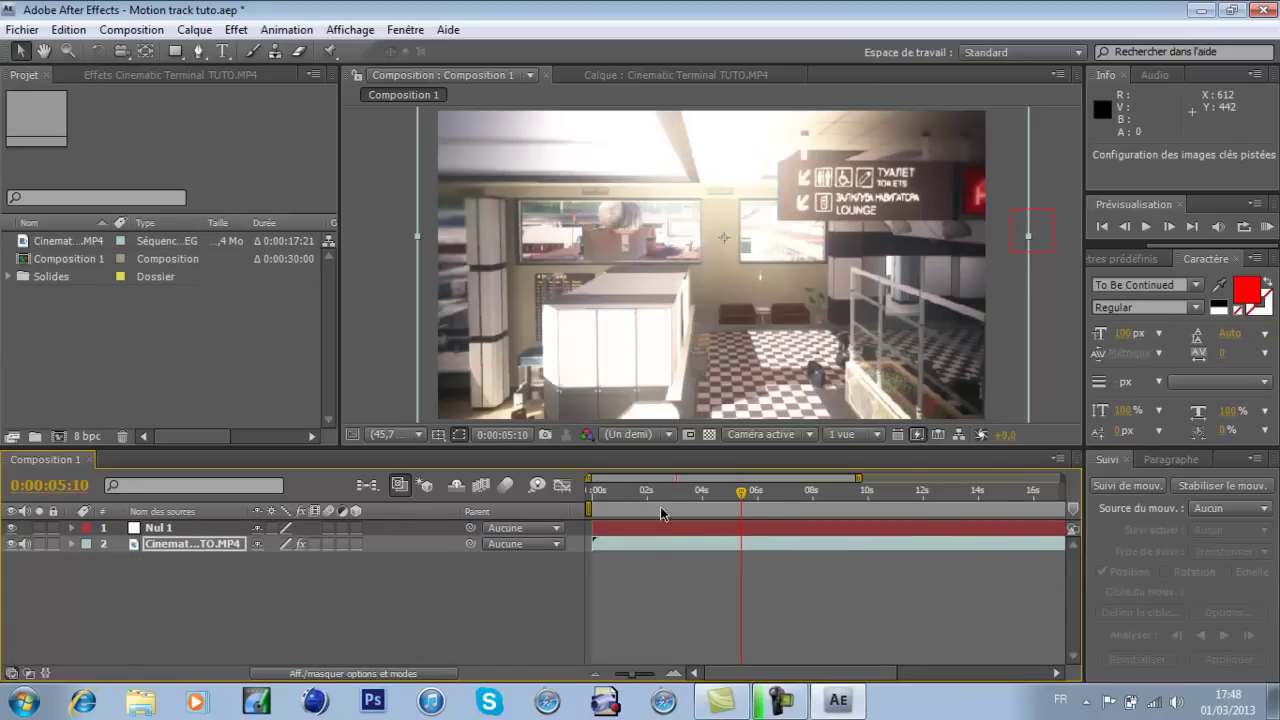
- At the first frame, add paragraph text reading "Rplay Presents" on two lines and place it just below the A1 sign
left_click_drag(625, 680, 648, 678)
left_click(795, 491)
left_click_drag(766, 673, 718, 688)
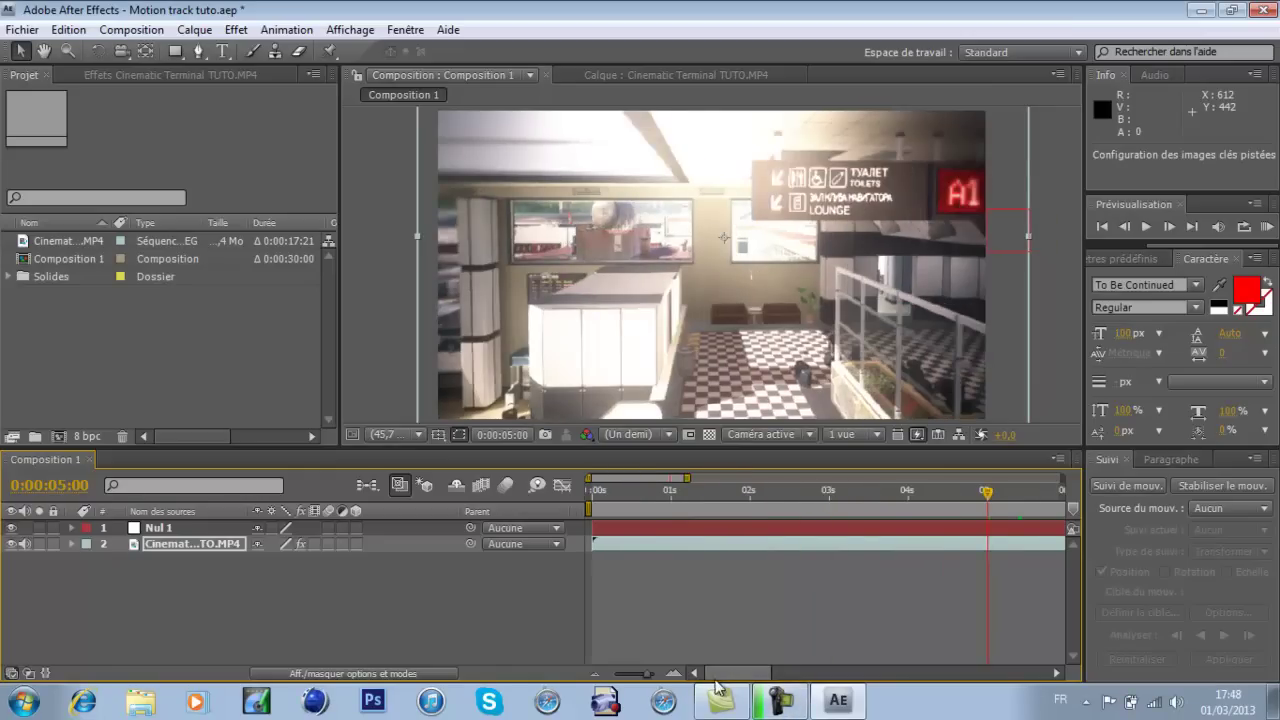
left_click(596, 494)
left_click_drag(578, 499, 586, 497)
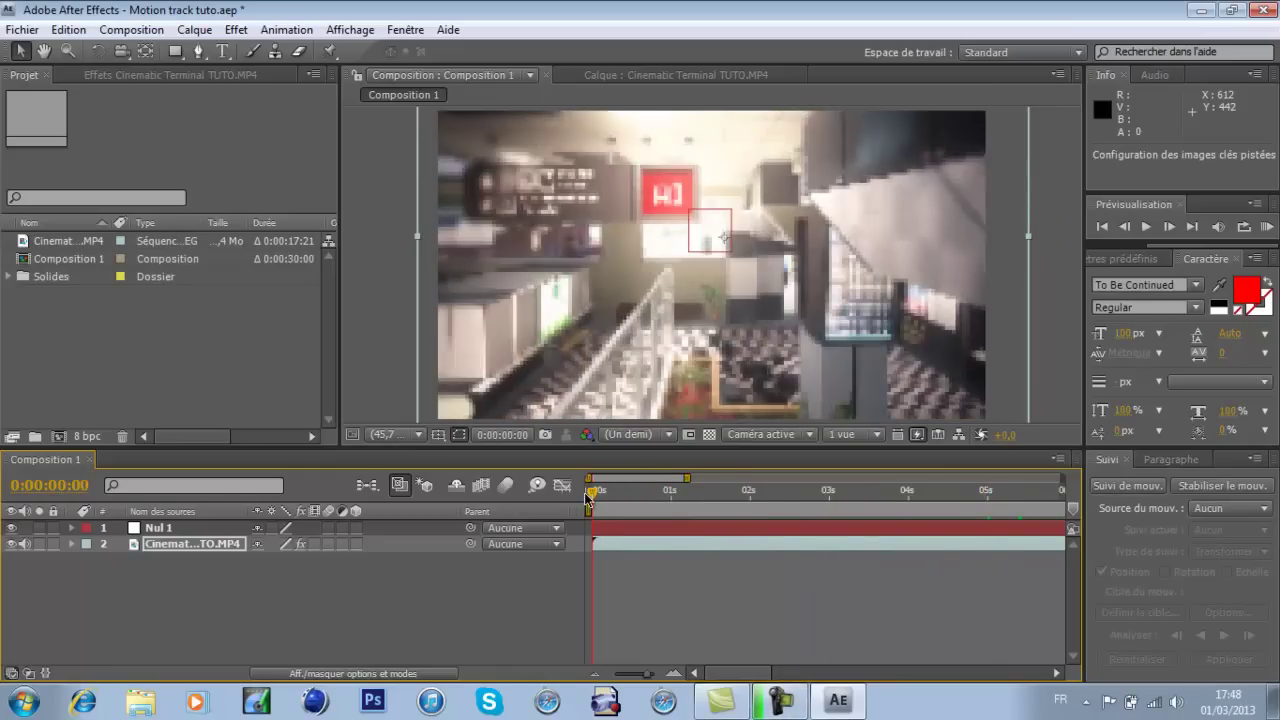
left_click(222, 51)
left_click_drag(566, 189, 914, 386)
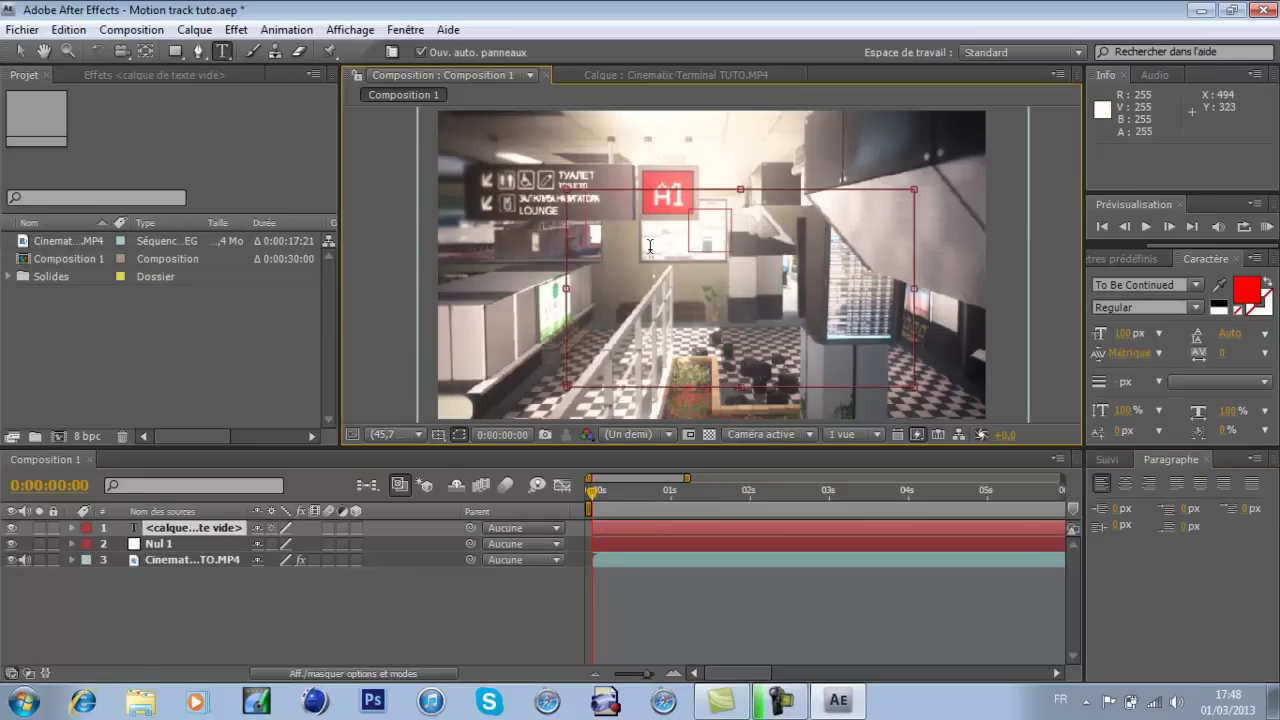
type("RYZAY")
key("Return")
type("PRESENTS")
left_click_drag(712, 150, 784, 169)
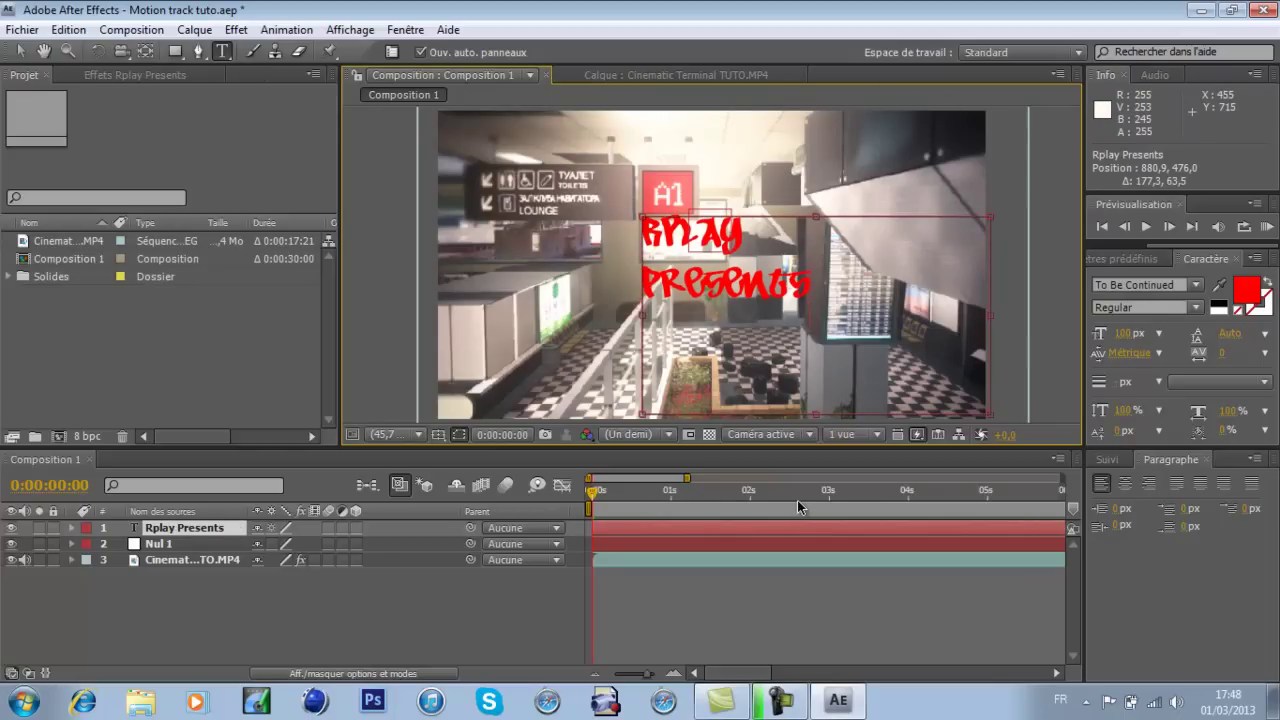
- Parent the Rplay Presents text layer to Nul 1 at the first frame and scrub to 5 seconds to check its movement
left_click_drag(774, 673, 790, 673)
left_click(948, 492)
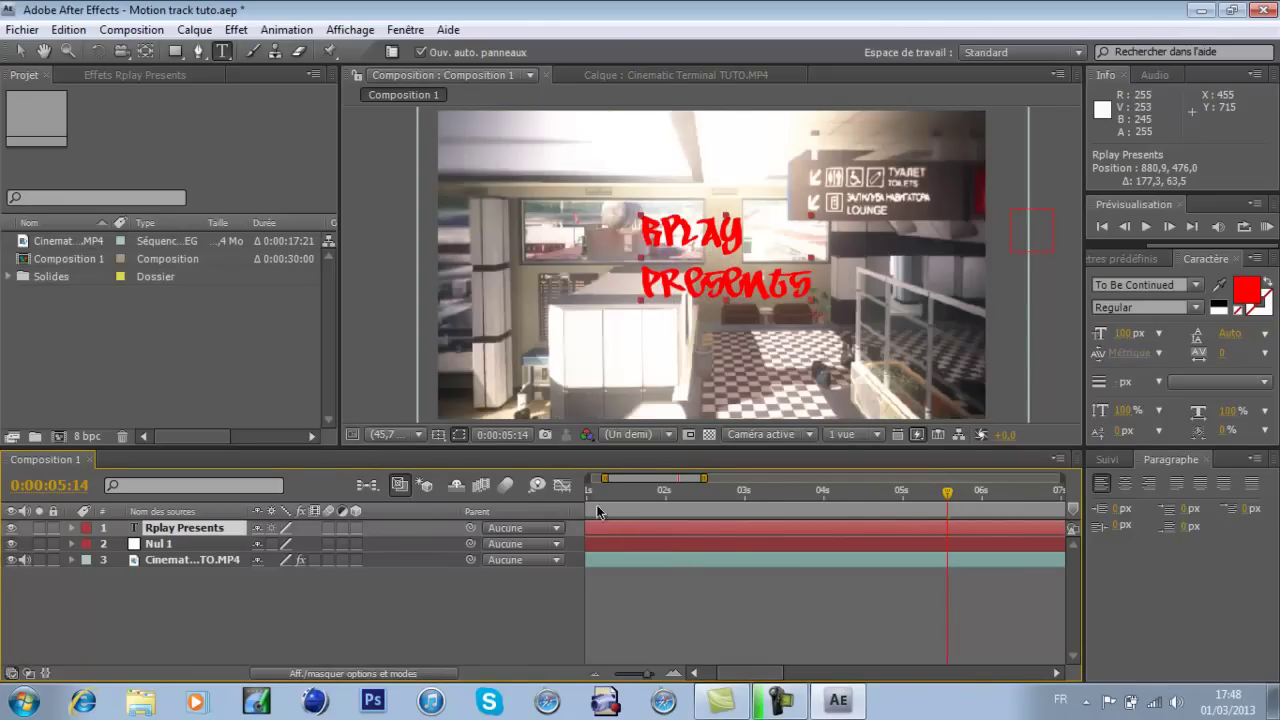
left_click_drag(596, 508, 586, 500)
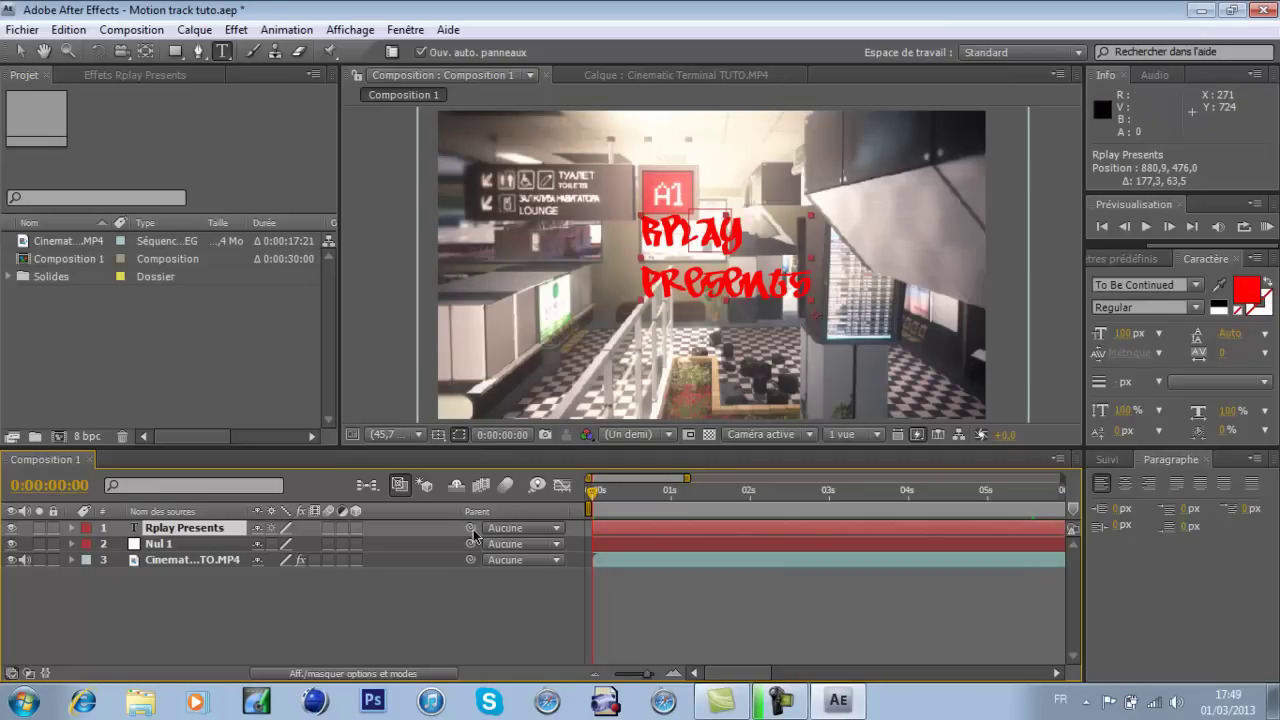
left_click_drag(472, 531, 186, 543)
left_click_drag(591, 493, 987, 494)
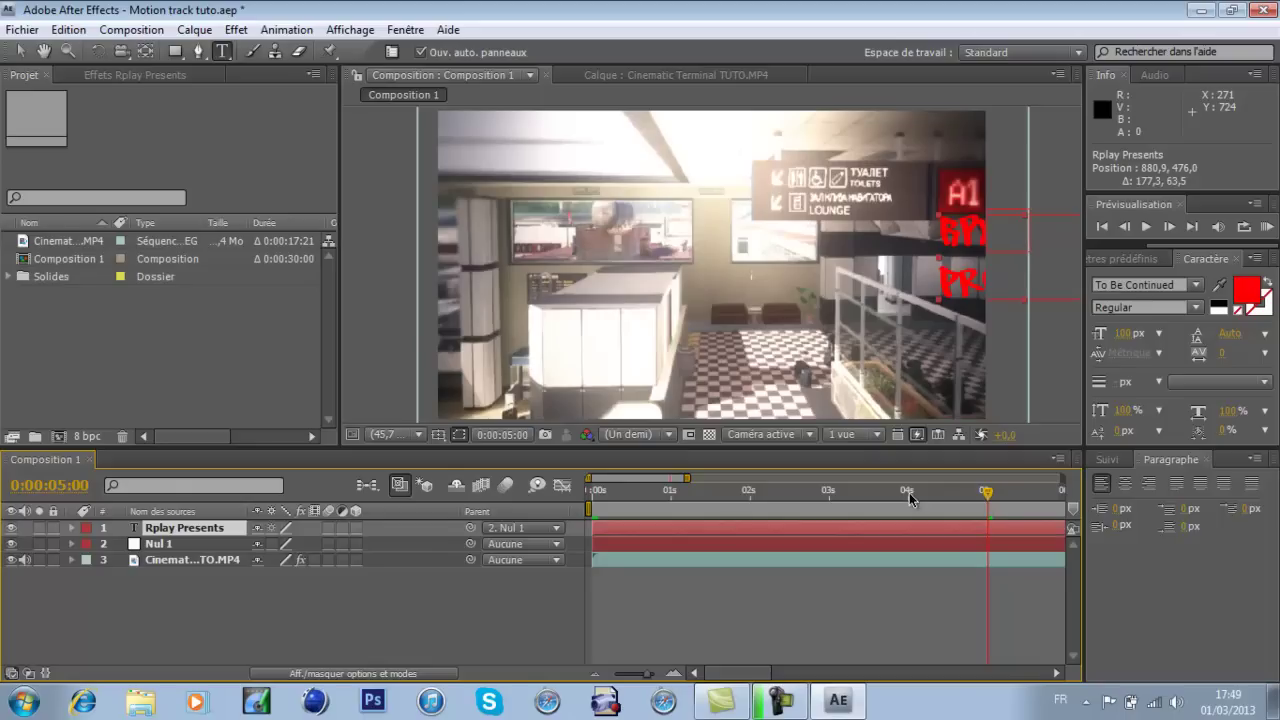
- Keyframe the text layer's opacity from 100% at 0:00:04:12 to 0% at 0:00:05:00, and collapse its properties
left_click(906, 492)
left_click(946, 500)
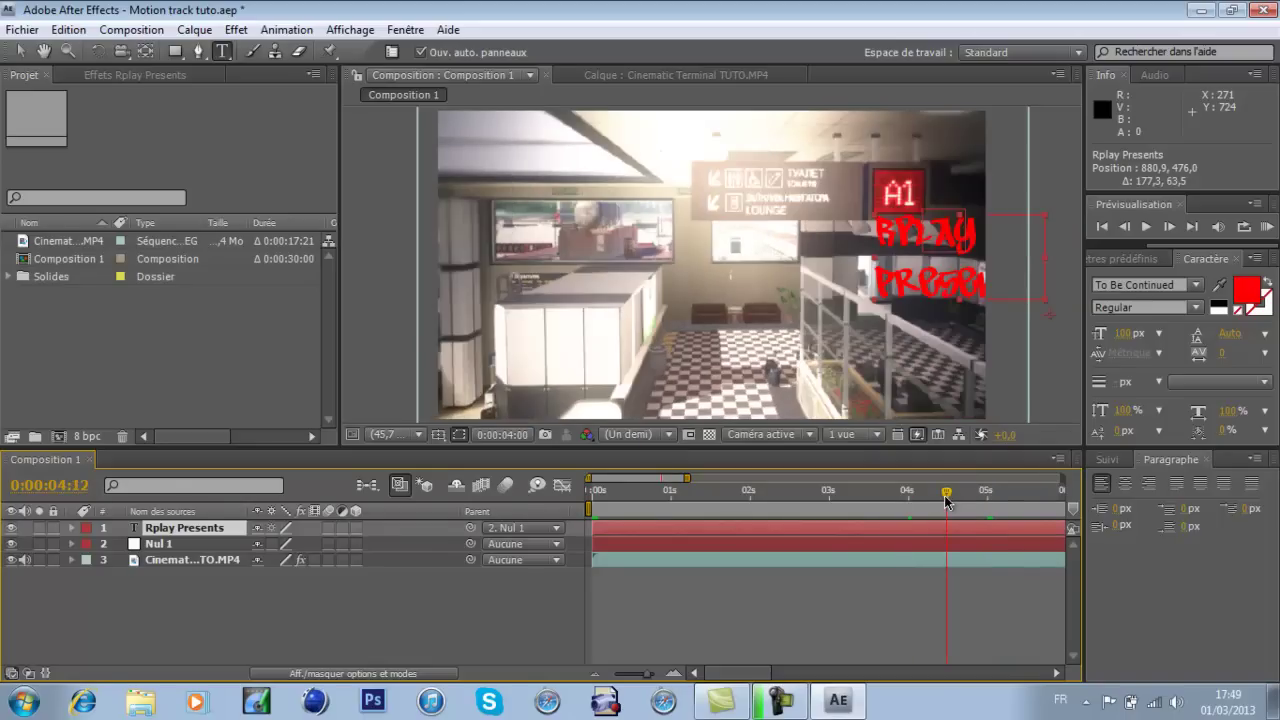
left_click(71, 527)
left_click(90, 561)
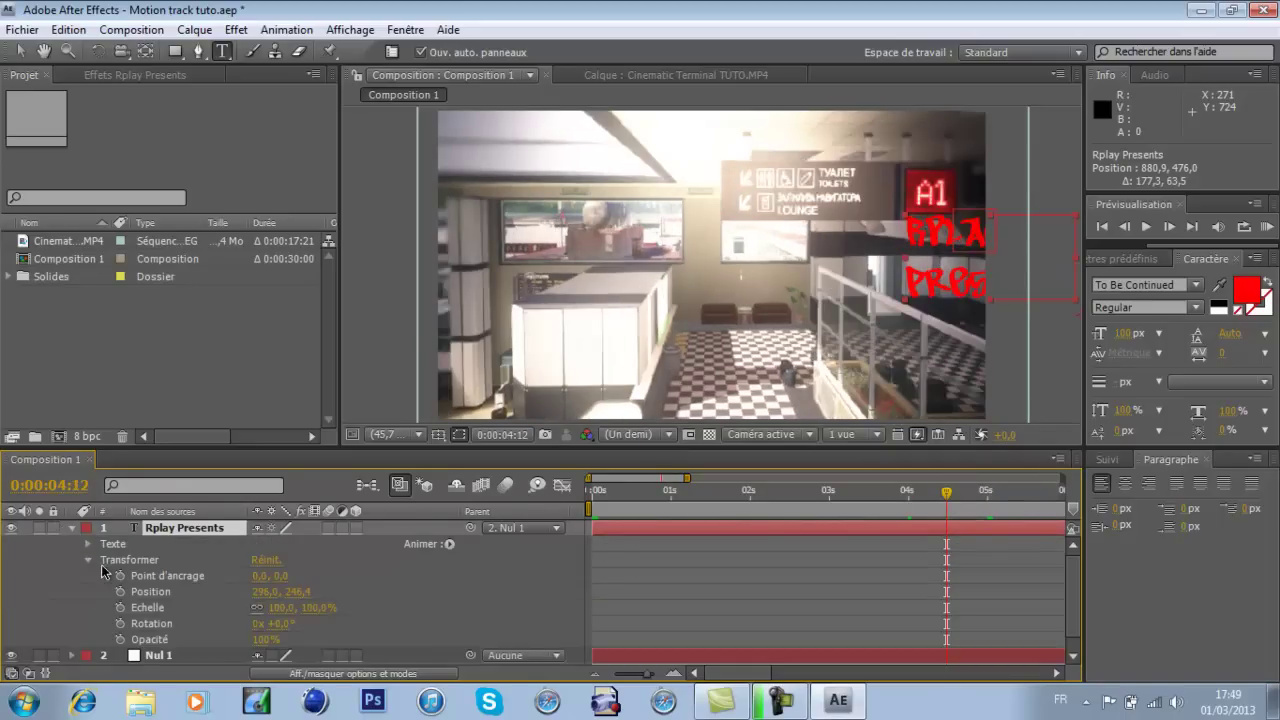
left_click(120, 639)
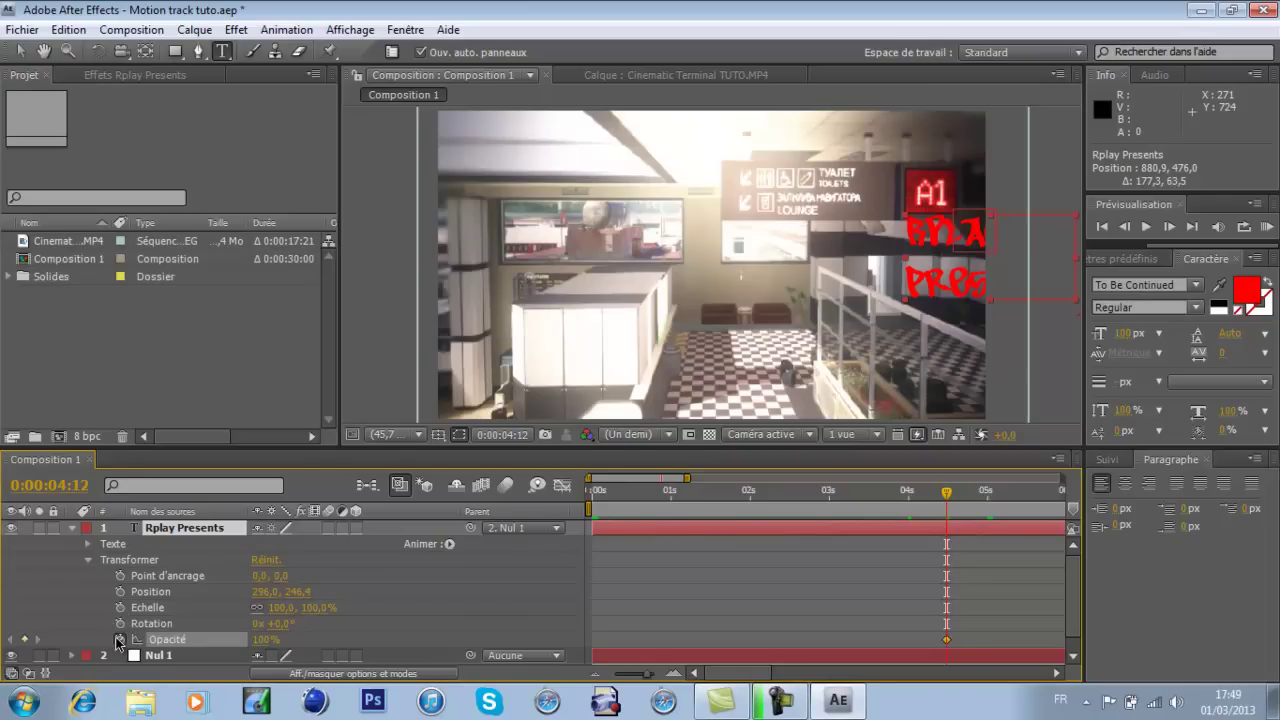
left_click(988, 494)
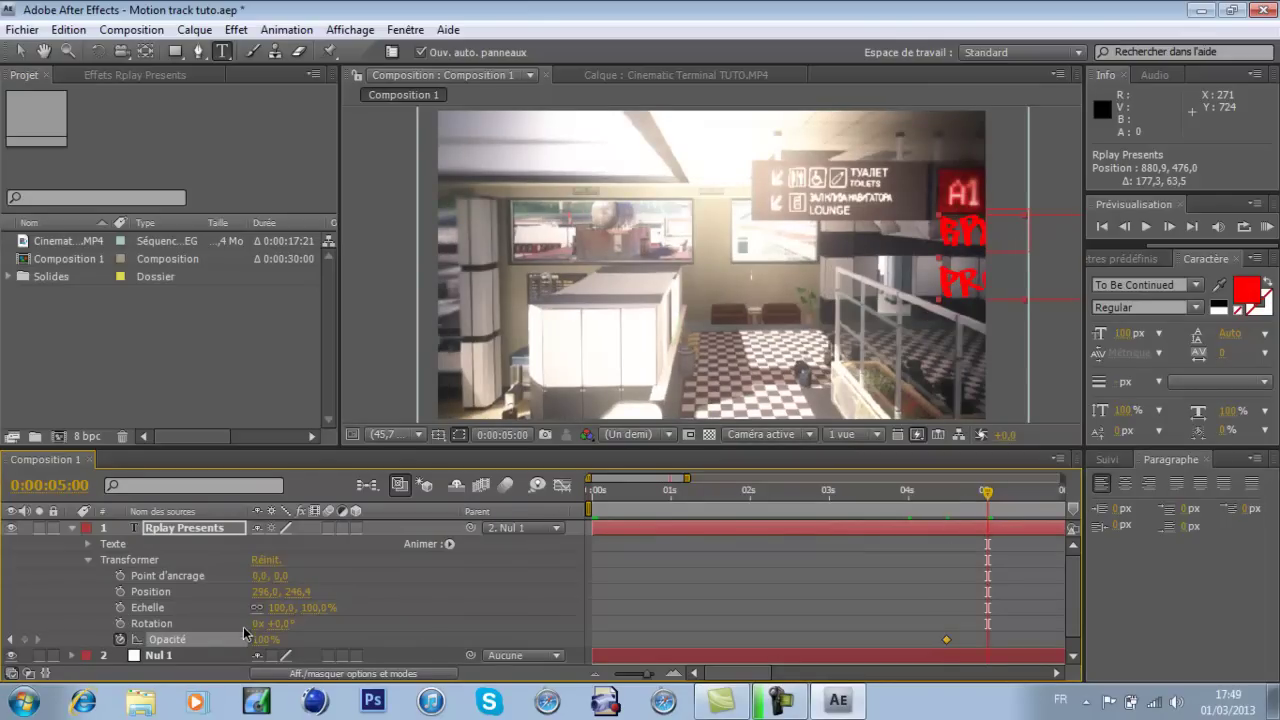
left_click_drag(262, 638, 160, 640)
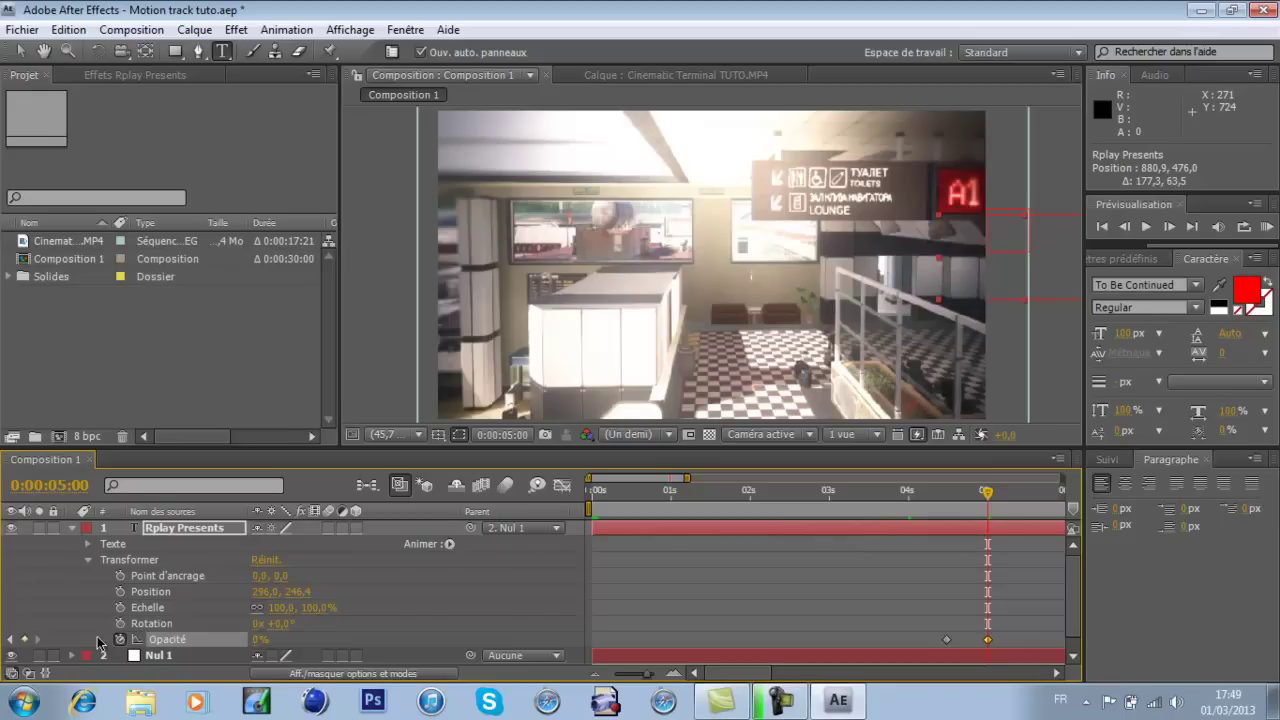
left_click(72, 527)
- Split the Rplay Presents text layer at 0:00:05:01 and delete the part after the split
left_click_drag(755, 683, 769, 685)
left_click(1169, 227)
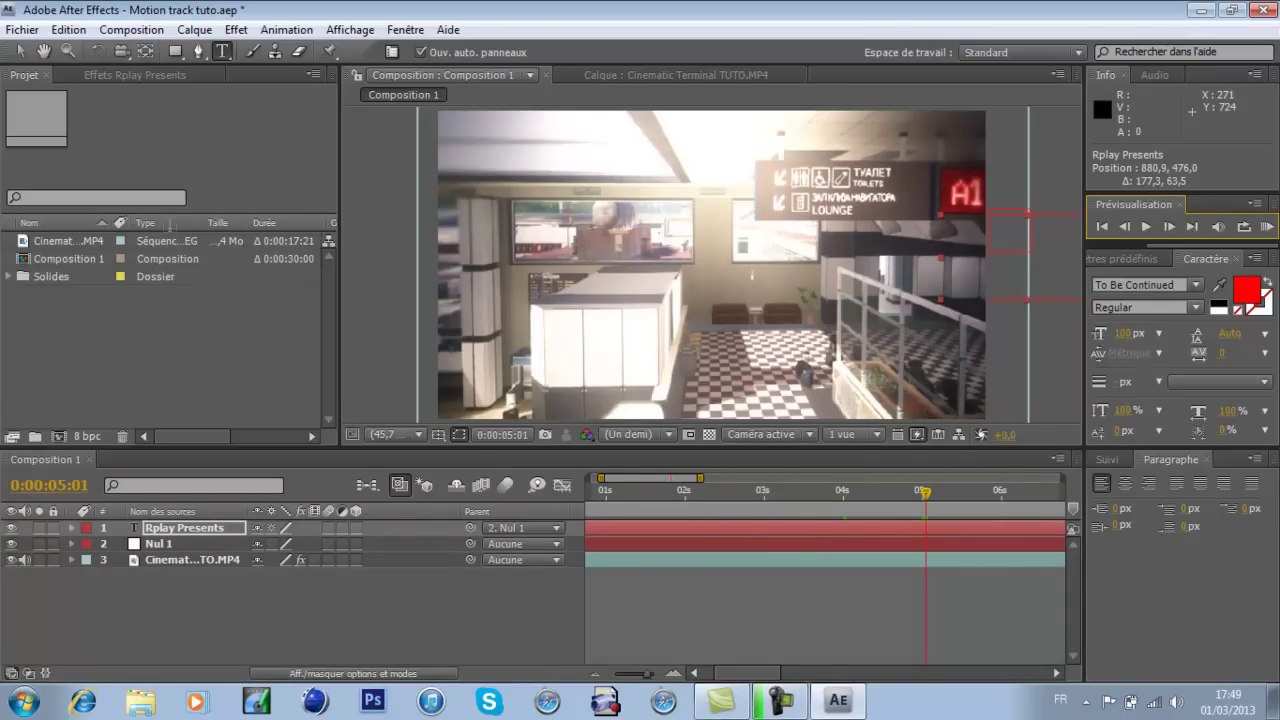
left_click(68, 29)
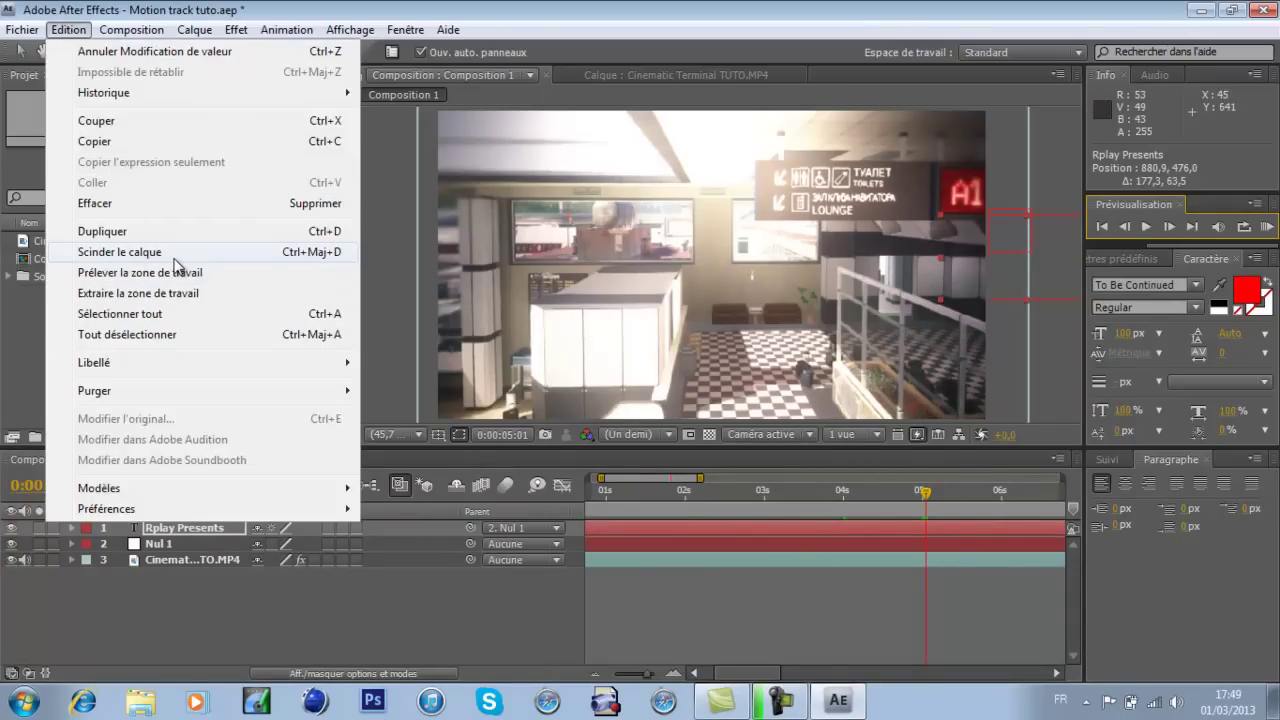
left_click(120, 252)
left_click(940, 524)
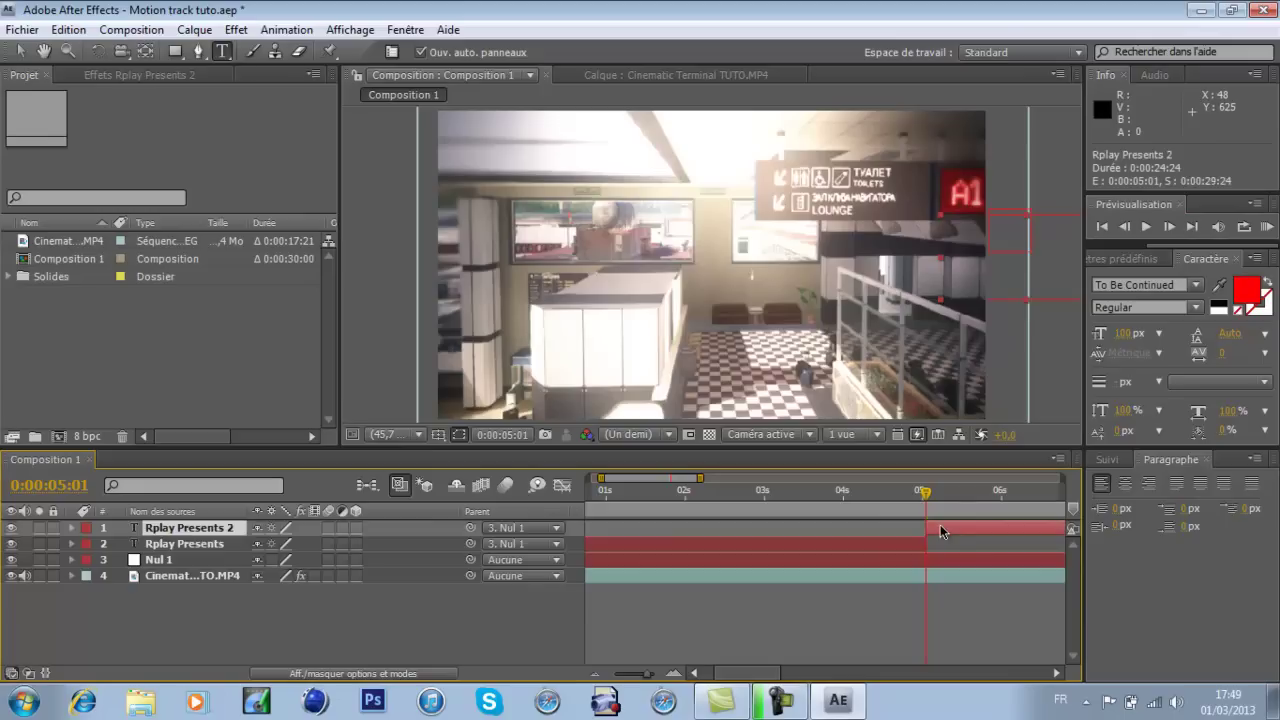
key("Delete")
- Split the Nul 1 layer at 0:00:05:01 and delete the part after the split
left_click(923, 543)
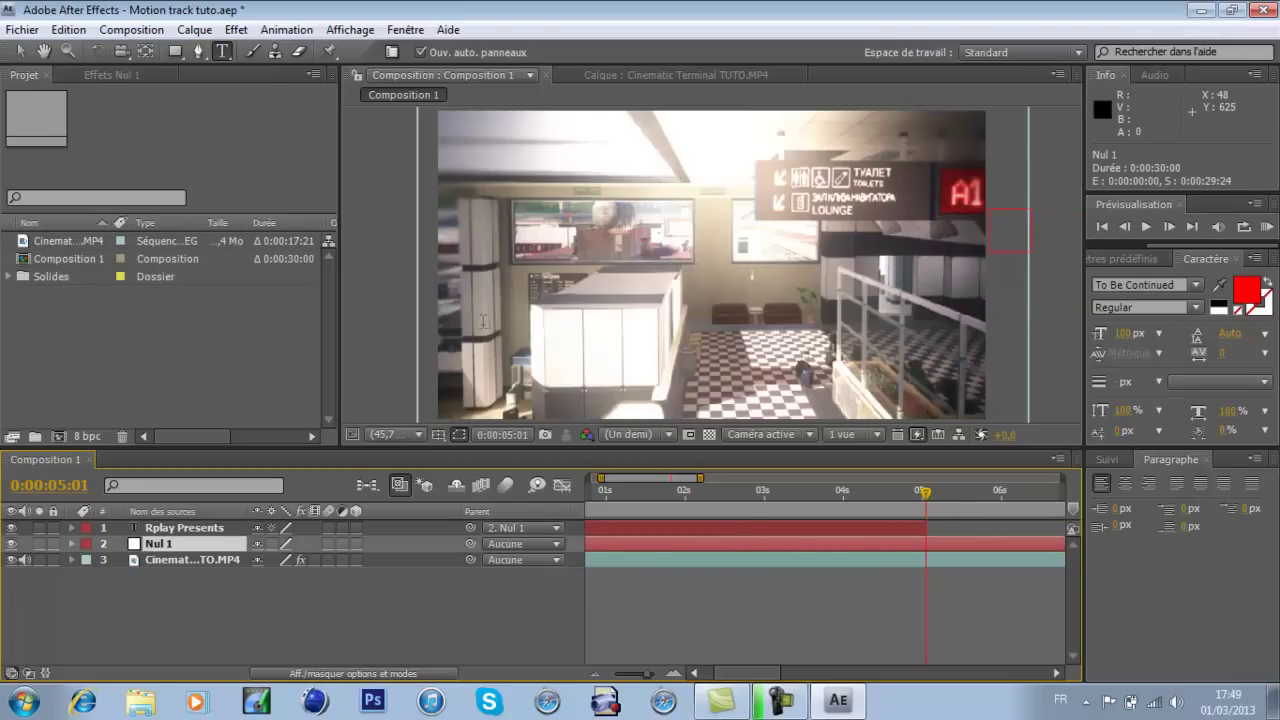
left_click(68, 29)
left_click(180, 252)
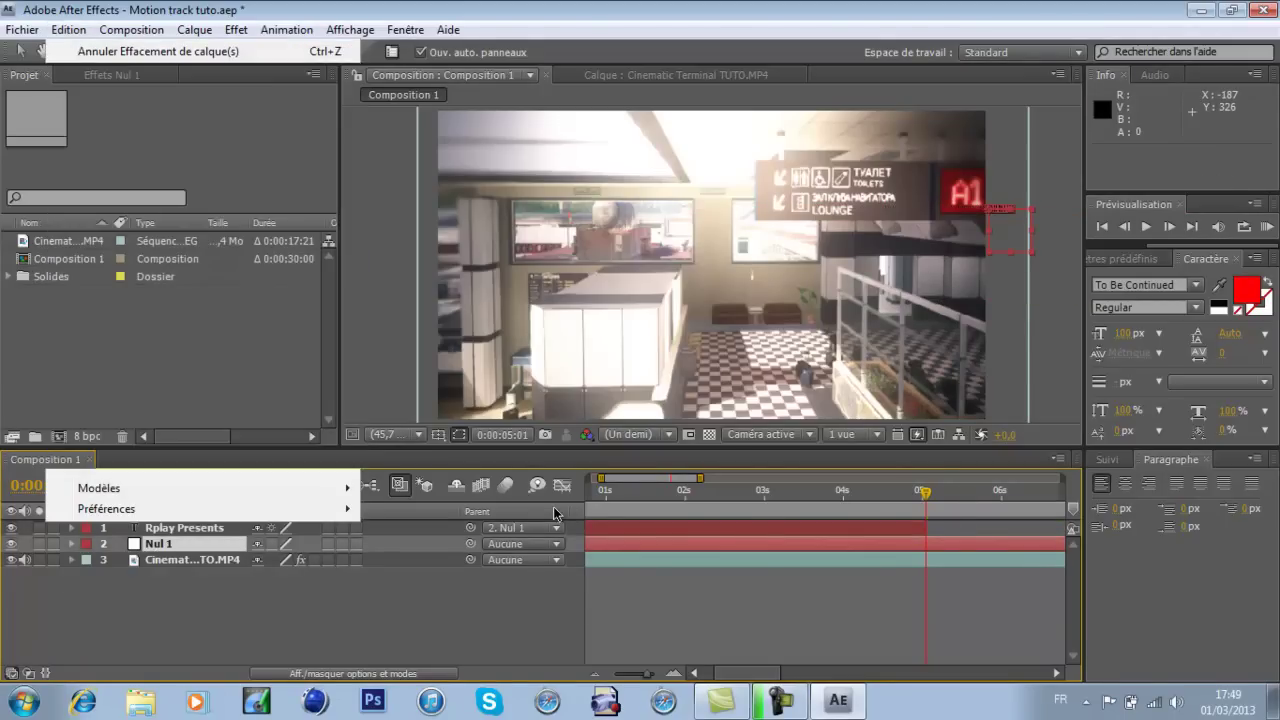
key("Delete")
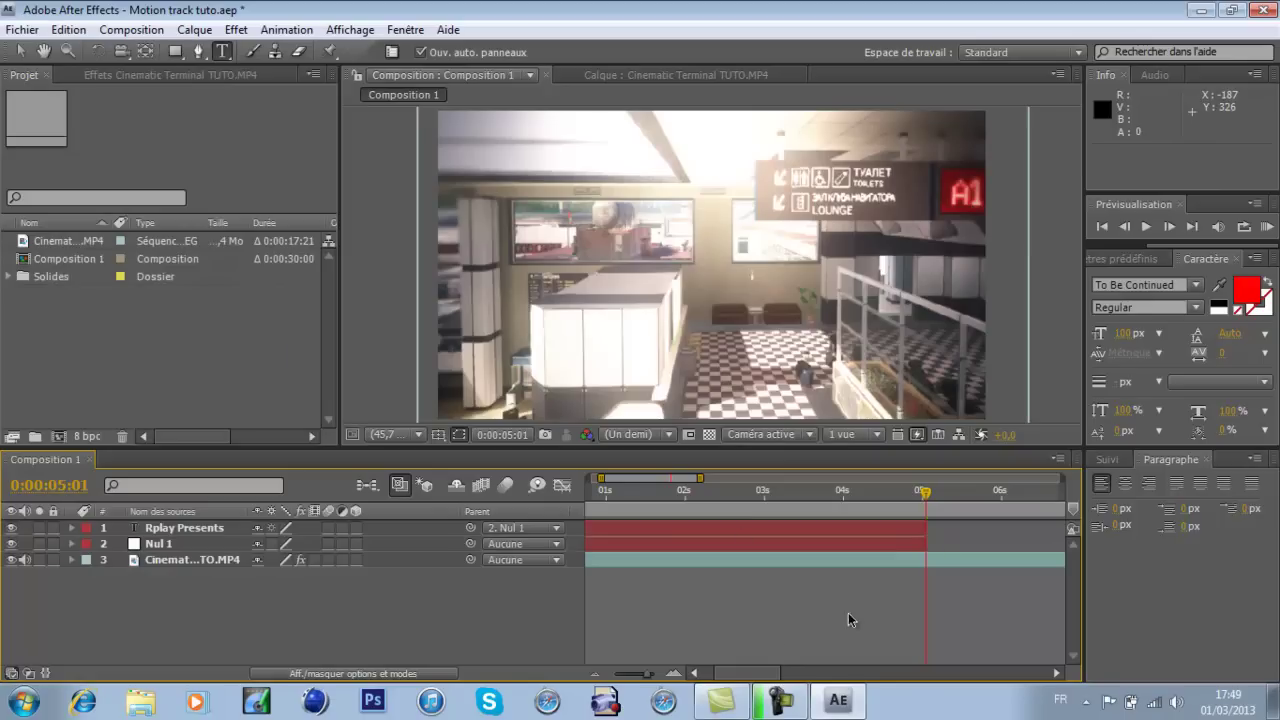
- Scrub from 0:00:03:19 to 0:00:05:00 to review the tracked text's fade-out
left_click_drag(764, 672, 775, 672)
left_click(760, 497)
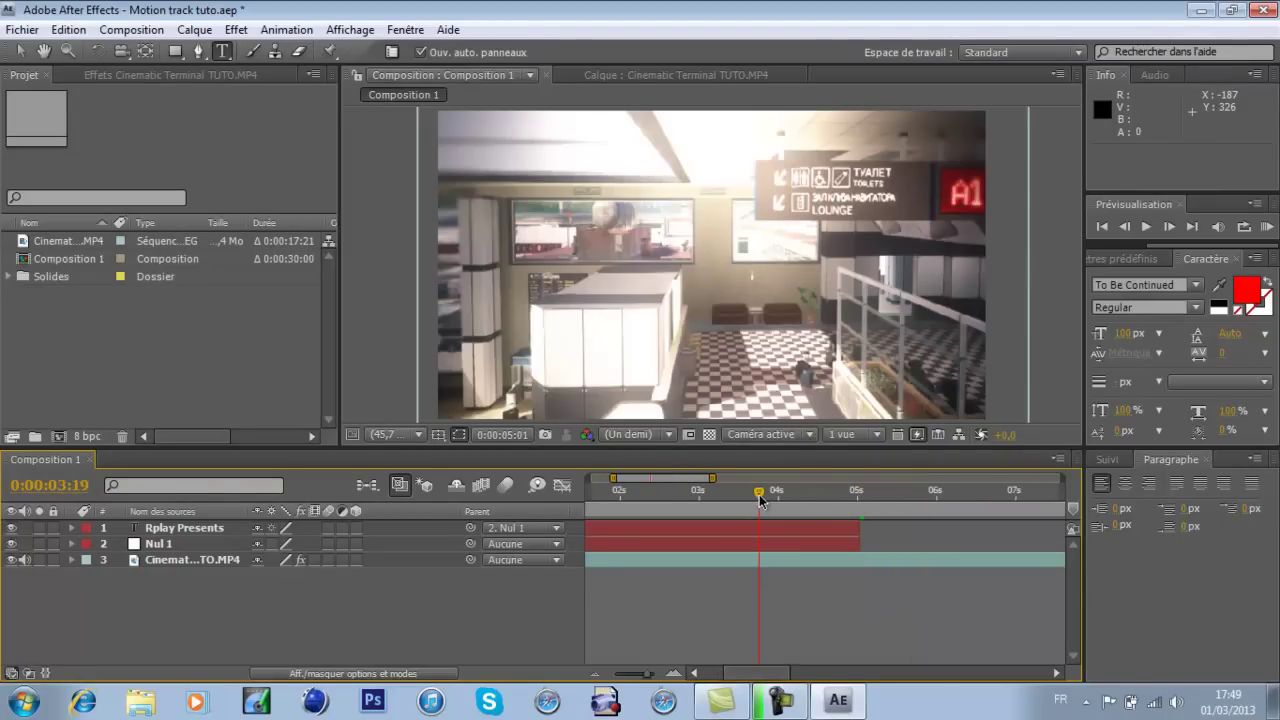
left_click_drag(786, 502, 856, 503)
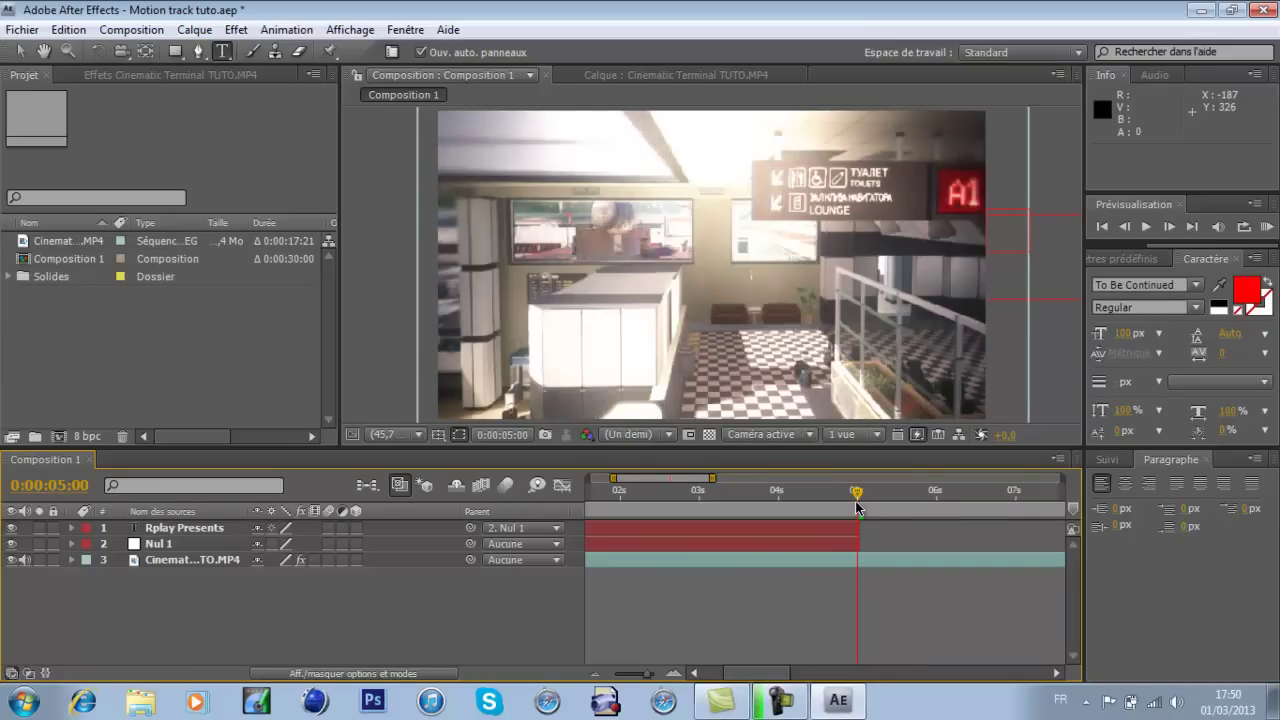
- Move to 0:00:10:00, create a second null object, and place it directly above the Cinematic Terminal footage layer
left_click_drag(754, 673, 792, 669)
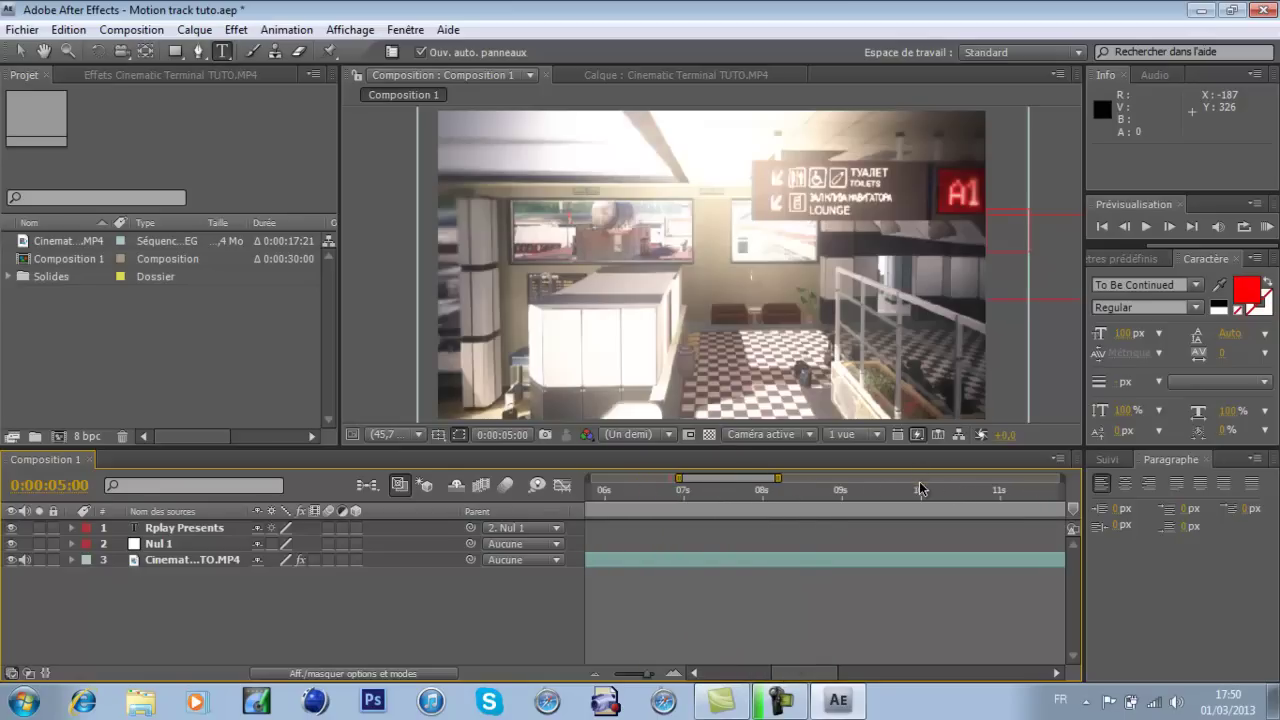
left_click_drag(622, 500, 921, 497)
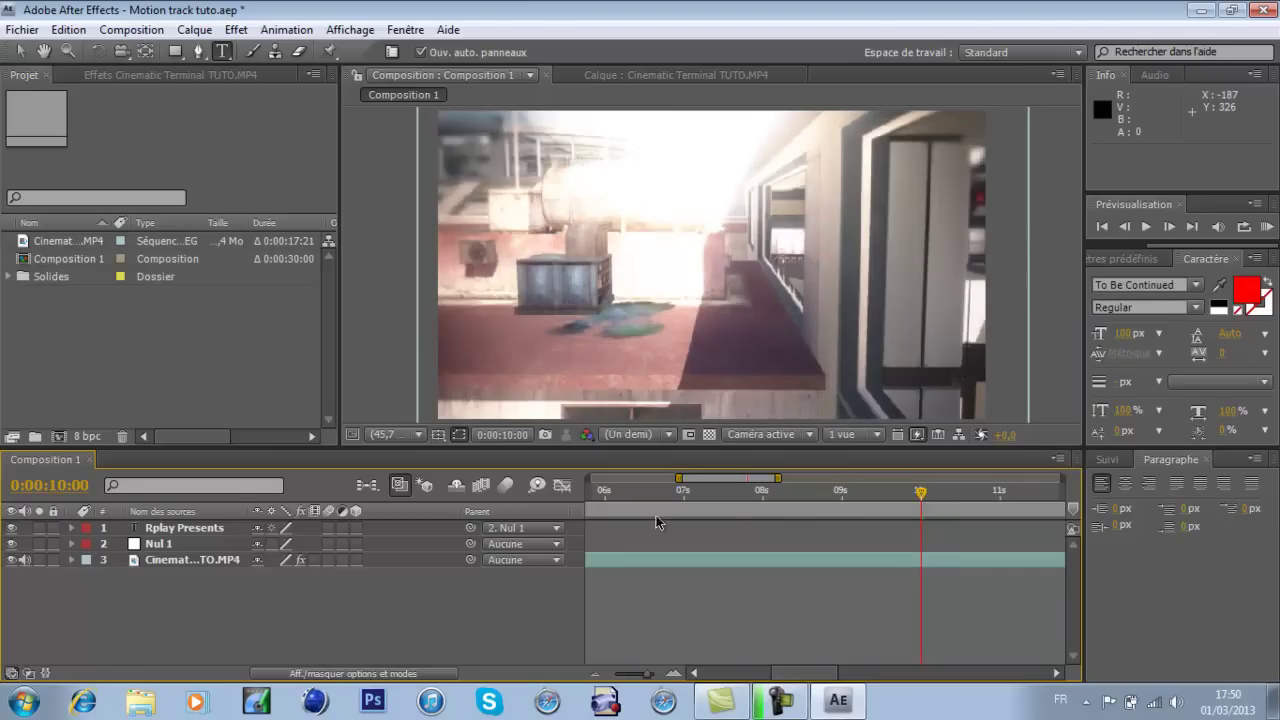
left_click(194, 30)
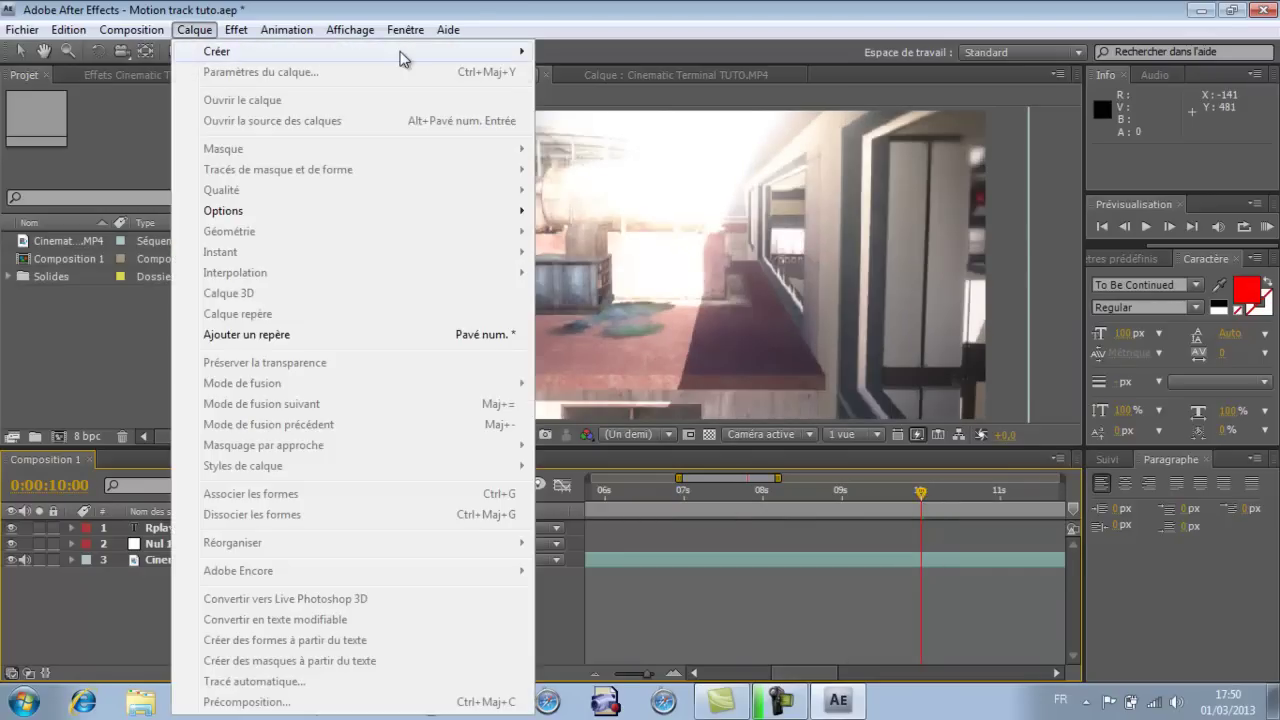
mouse_move(400, 55)
left_click(576, 140)
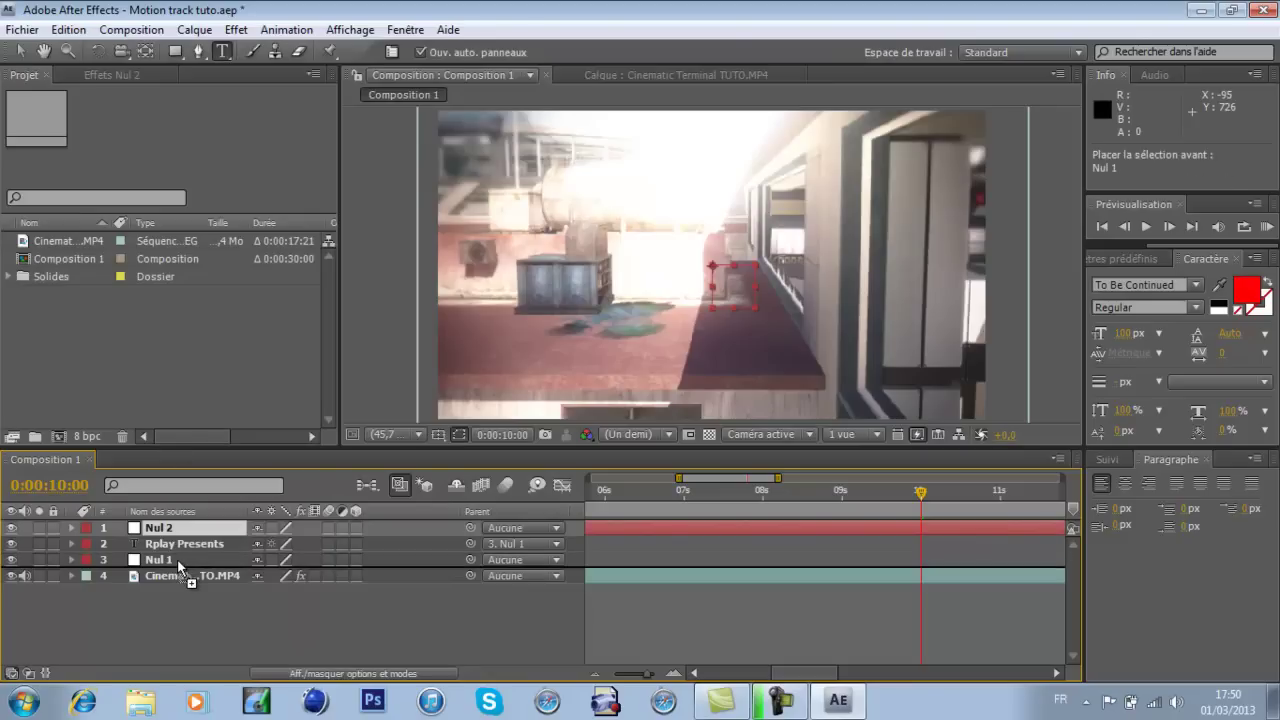
left_click_drag(176, 558, 176, 562)
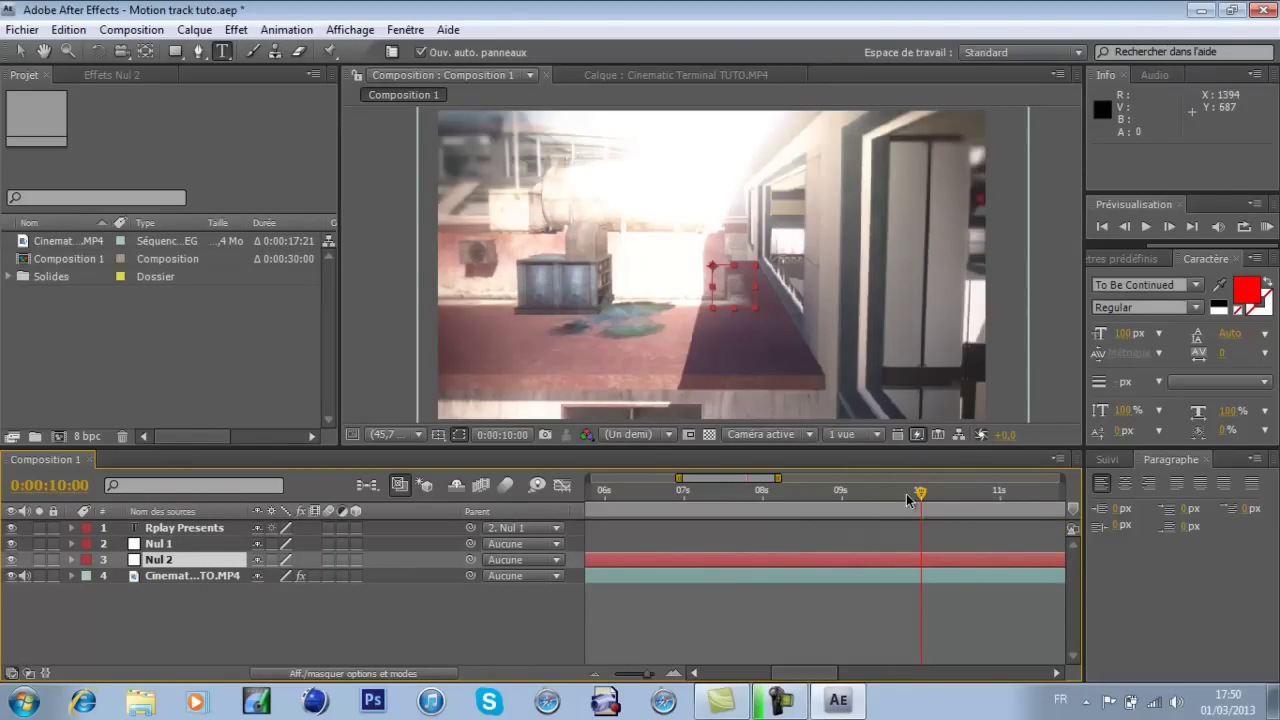
- Split the Nul 2 layer at 0:00:09:24 and delete the part before the split
left_click(1126, 228)
key("Page_Up")
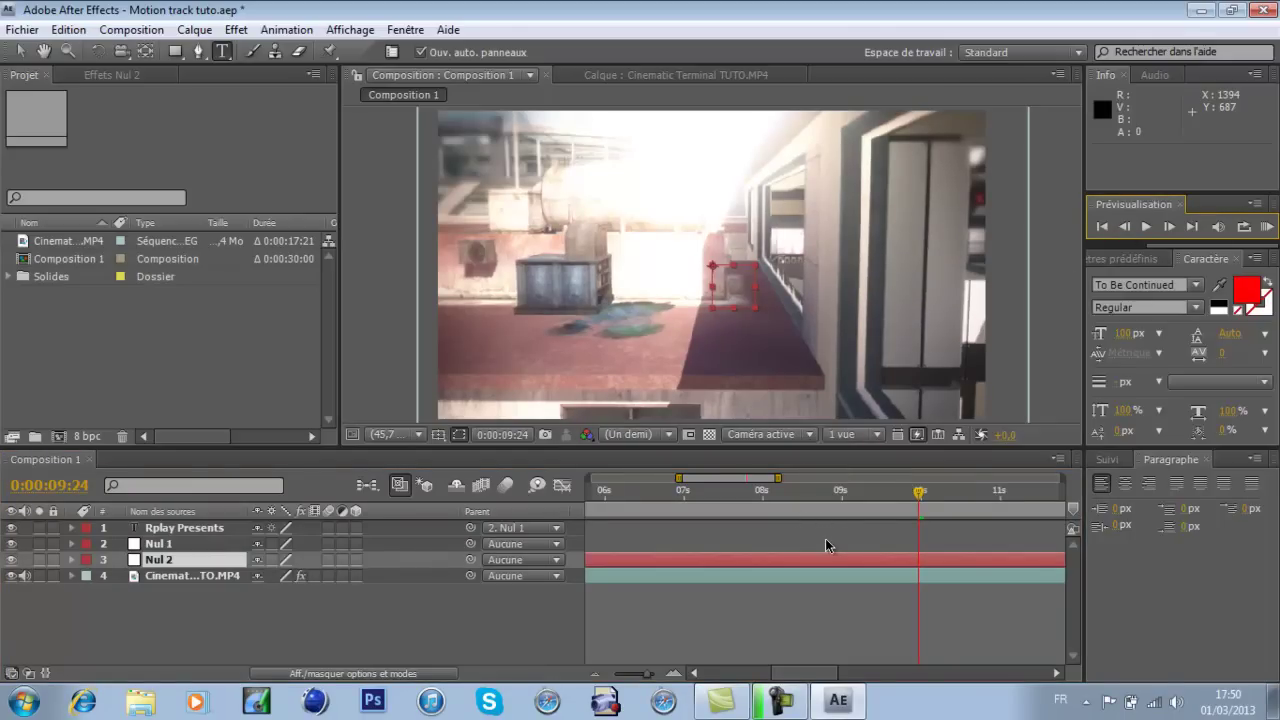
left_click(69, 29)
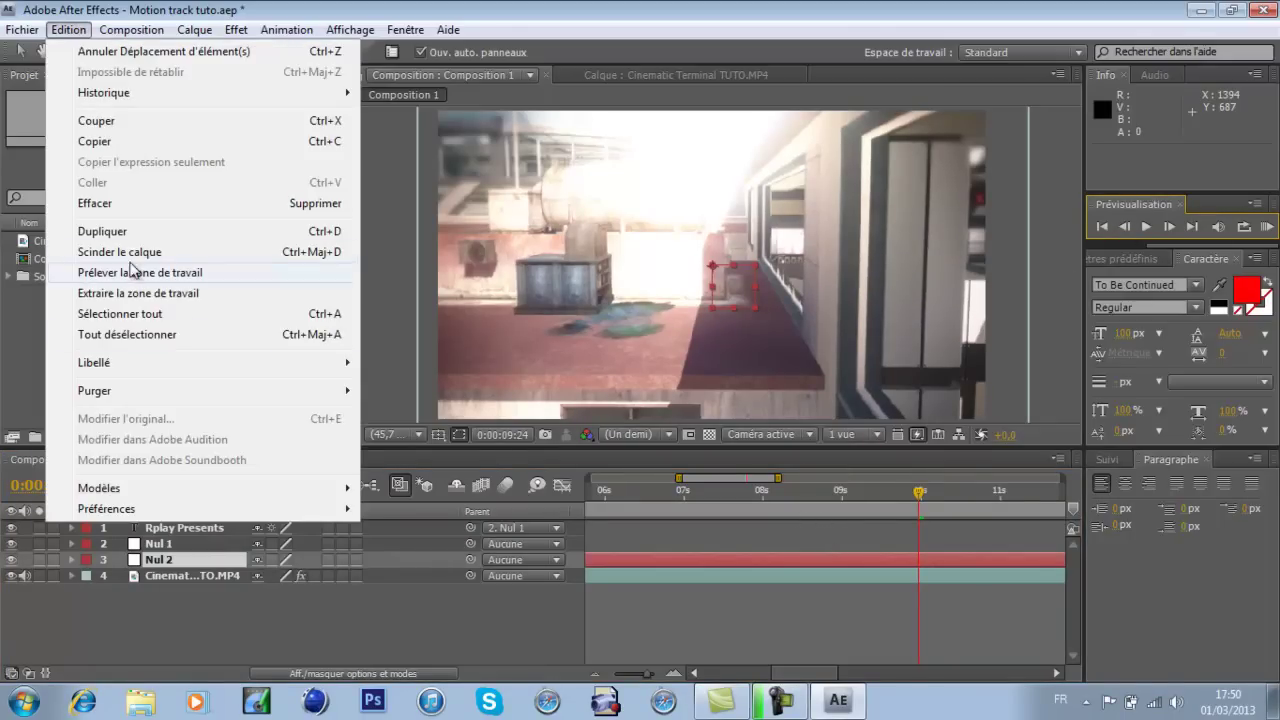
left_click(127, 256)
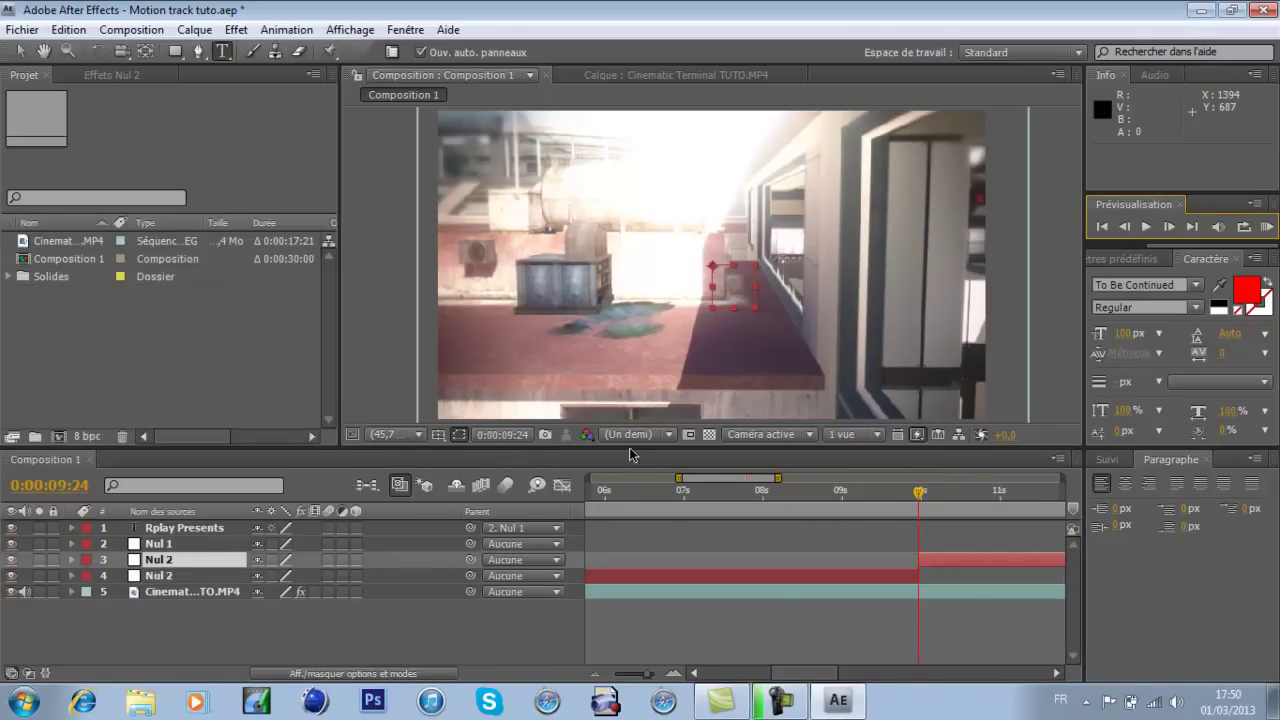
left_click(674, 578)
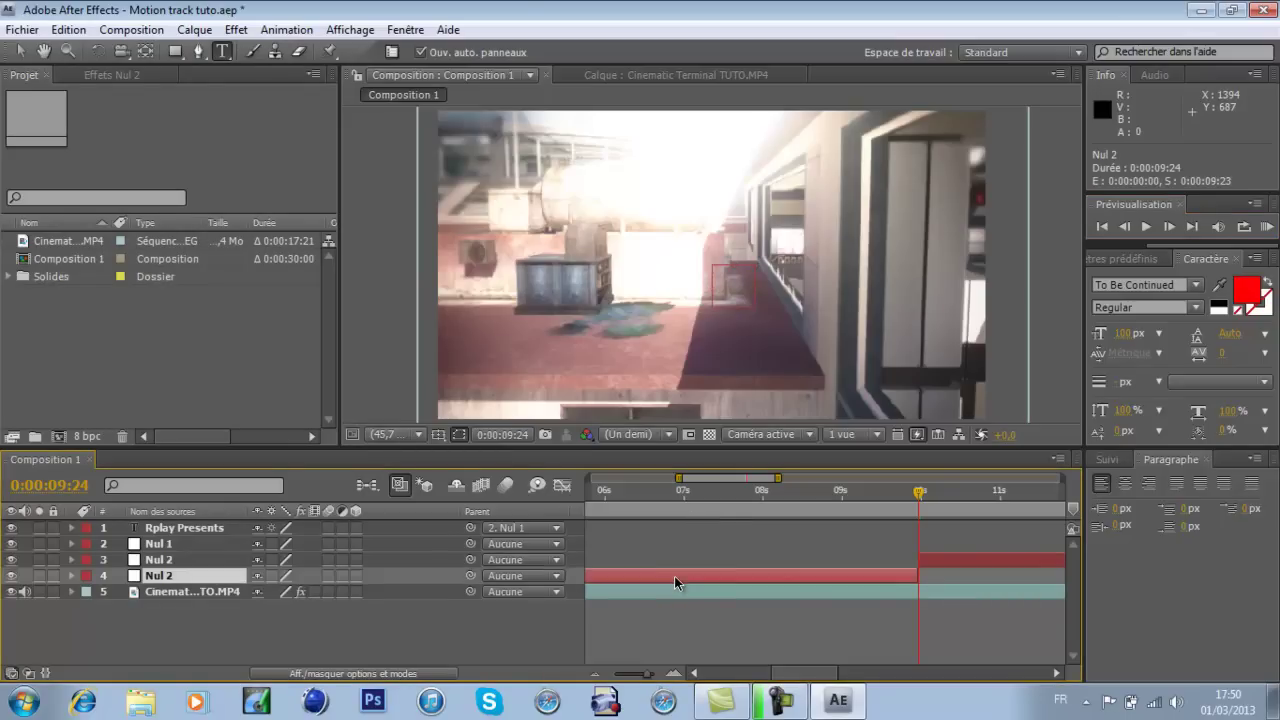
key("Delete")
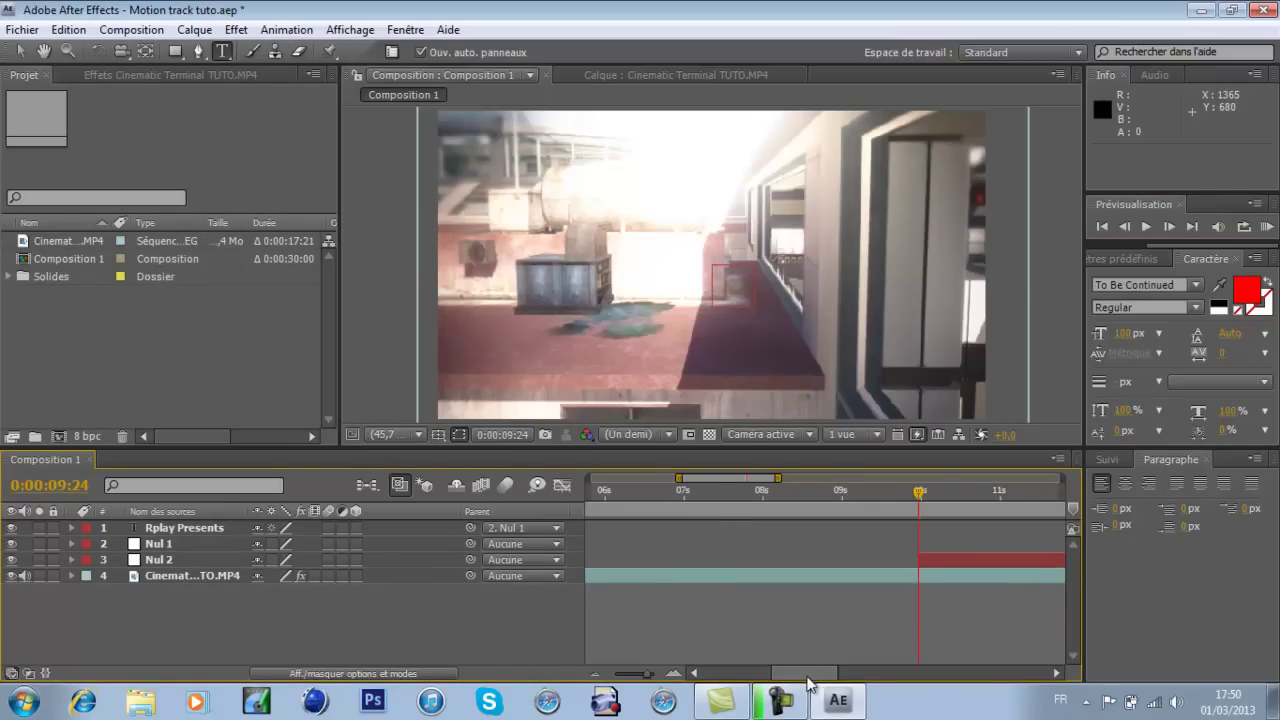
- Set Cinematic Terminal TUTO.MP4 as the motion source and create a new motion track for it at 0:00:09:24
left_click_drag(805, 673, 828, 673)
left_click(797, 560)
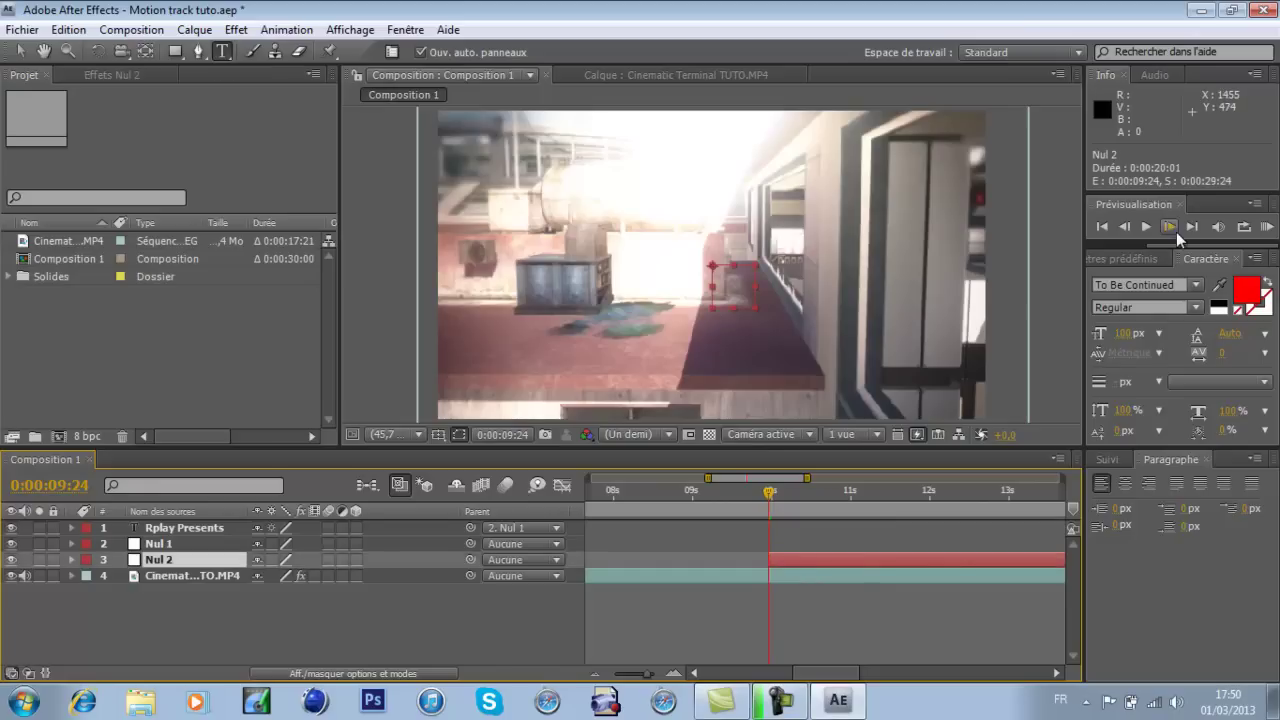
left_click_drag(649, 672, 650, 678)
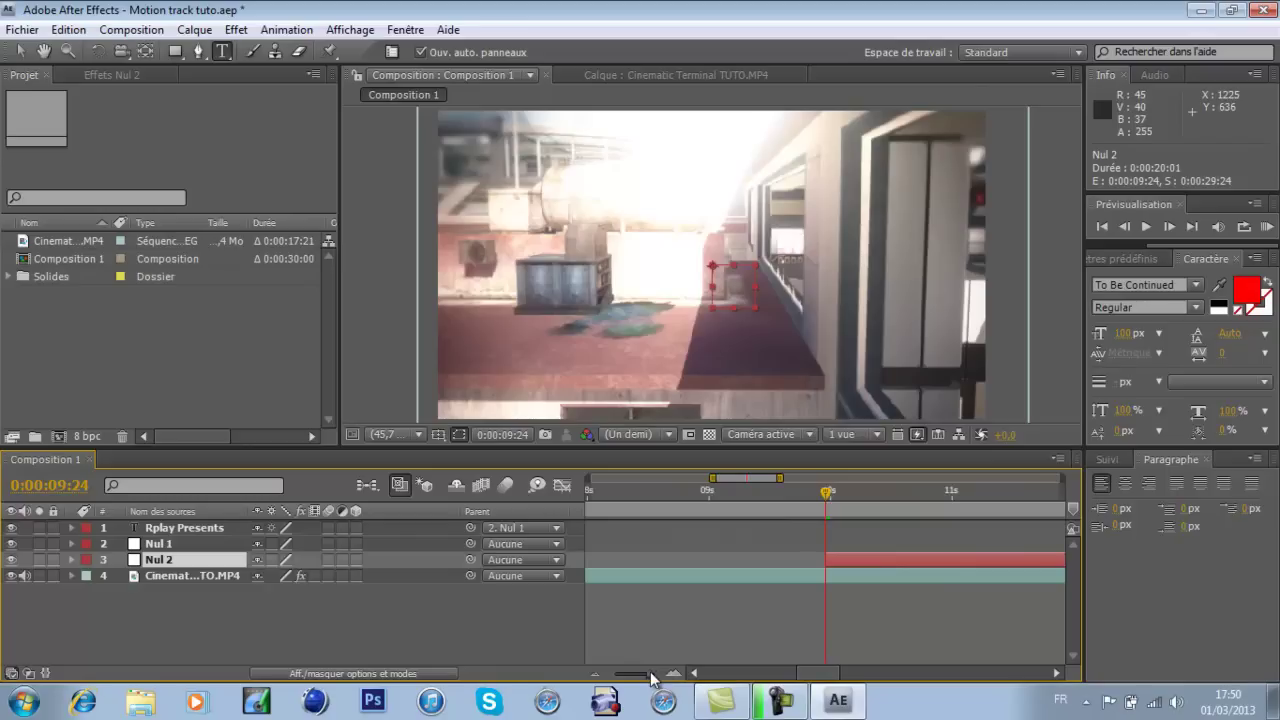
left_click(1110, 458)
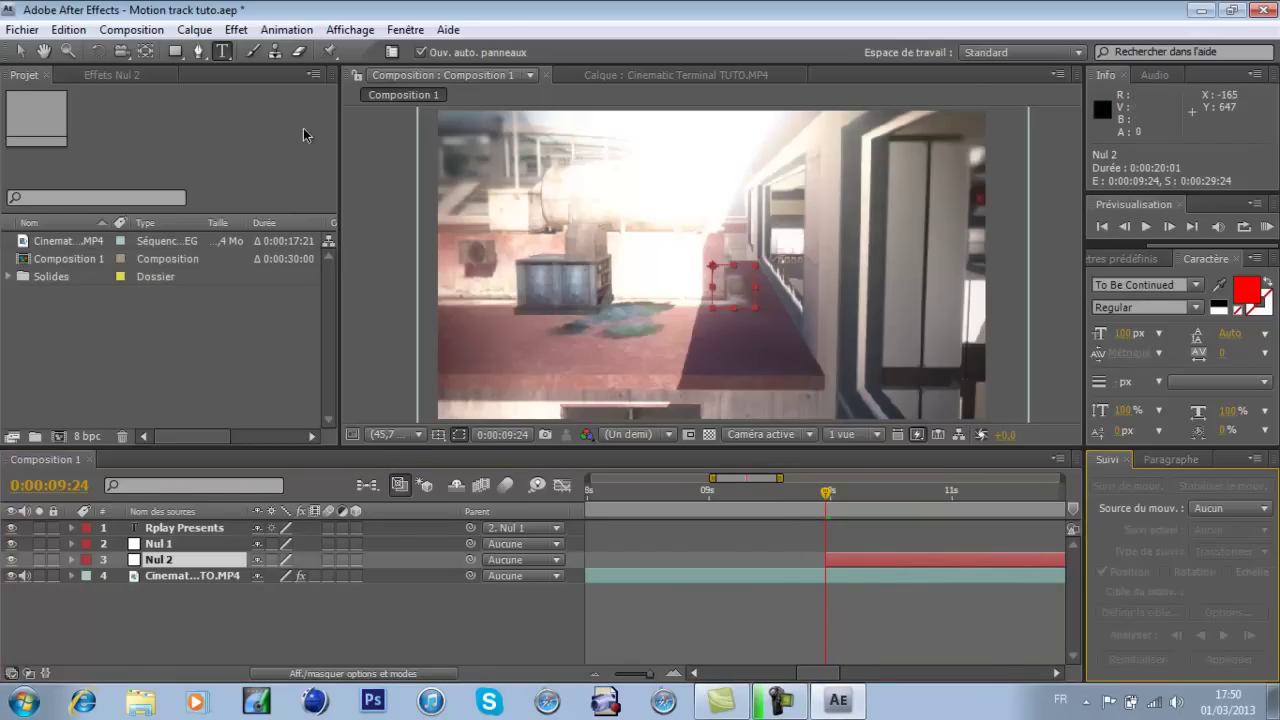
left_click(405, 29)
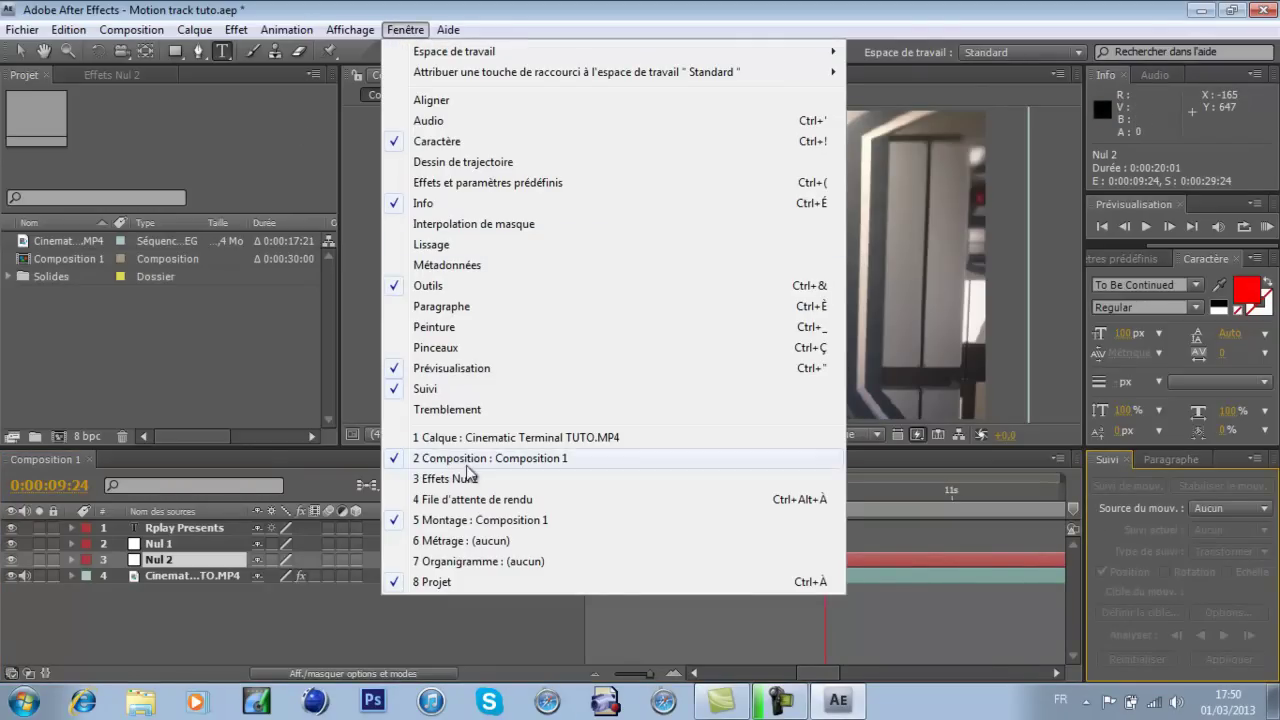
left_click(401, 31)
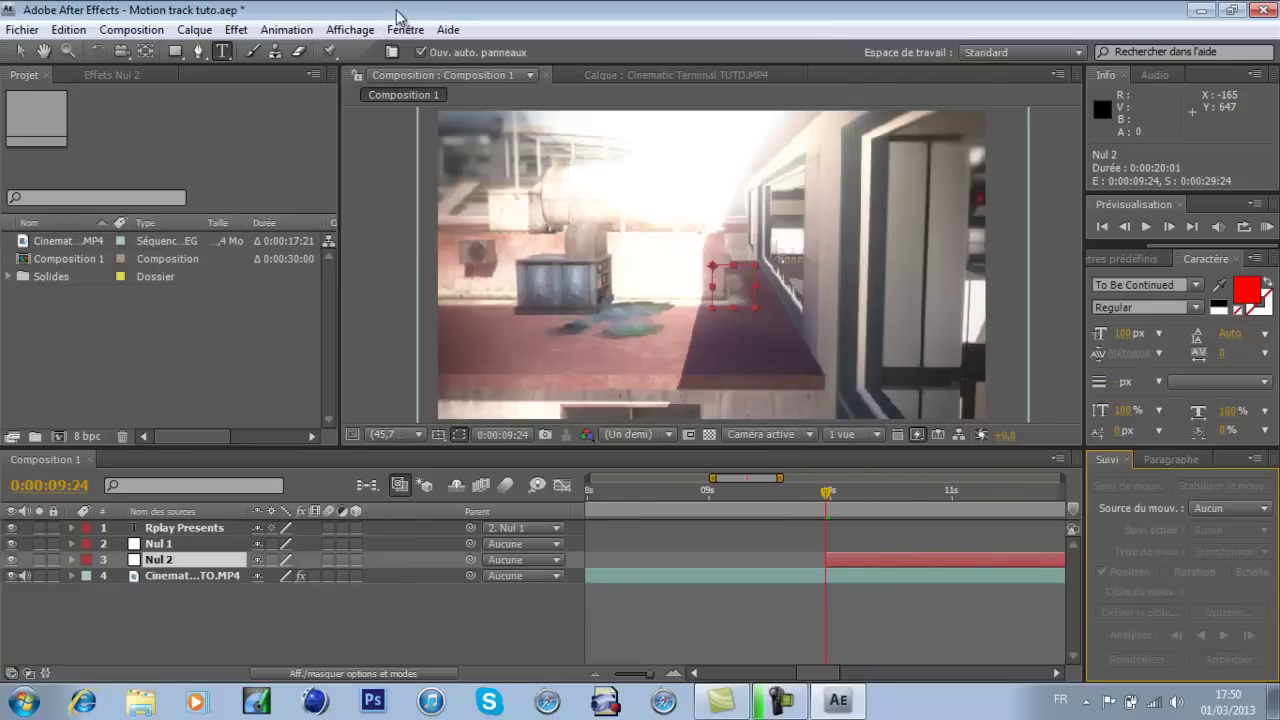
left_click(1241, 511)
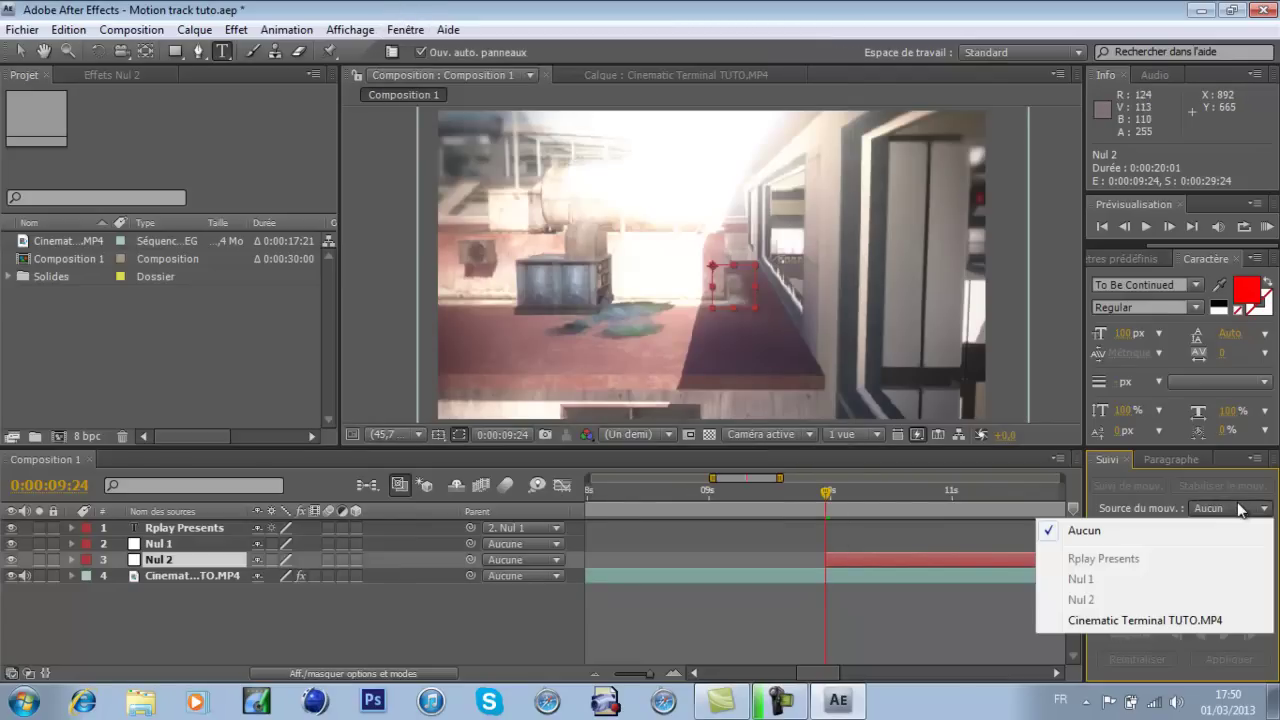
left_click(1163, 621)
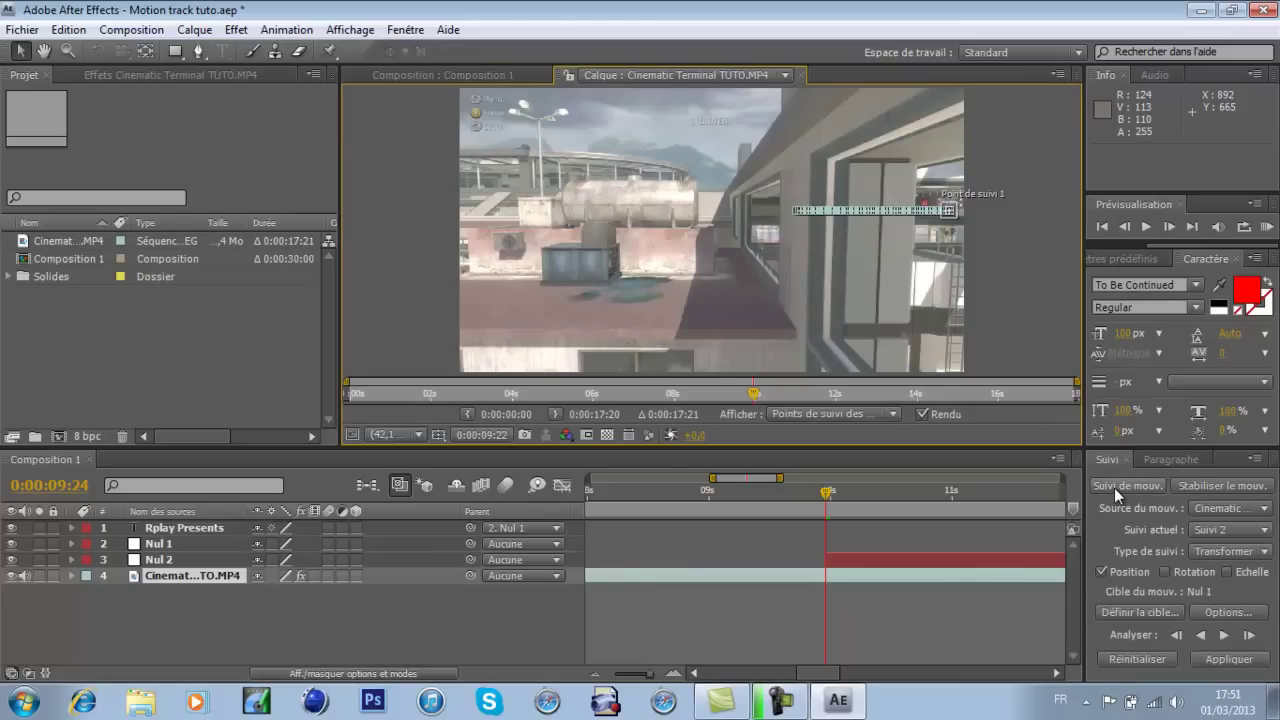
left_click(1114, 487)
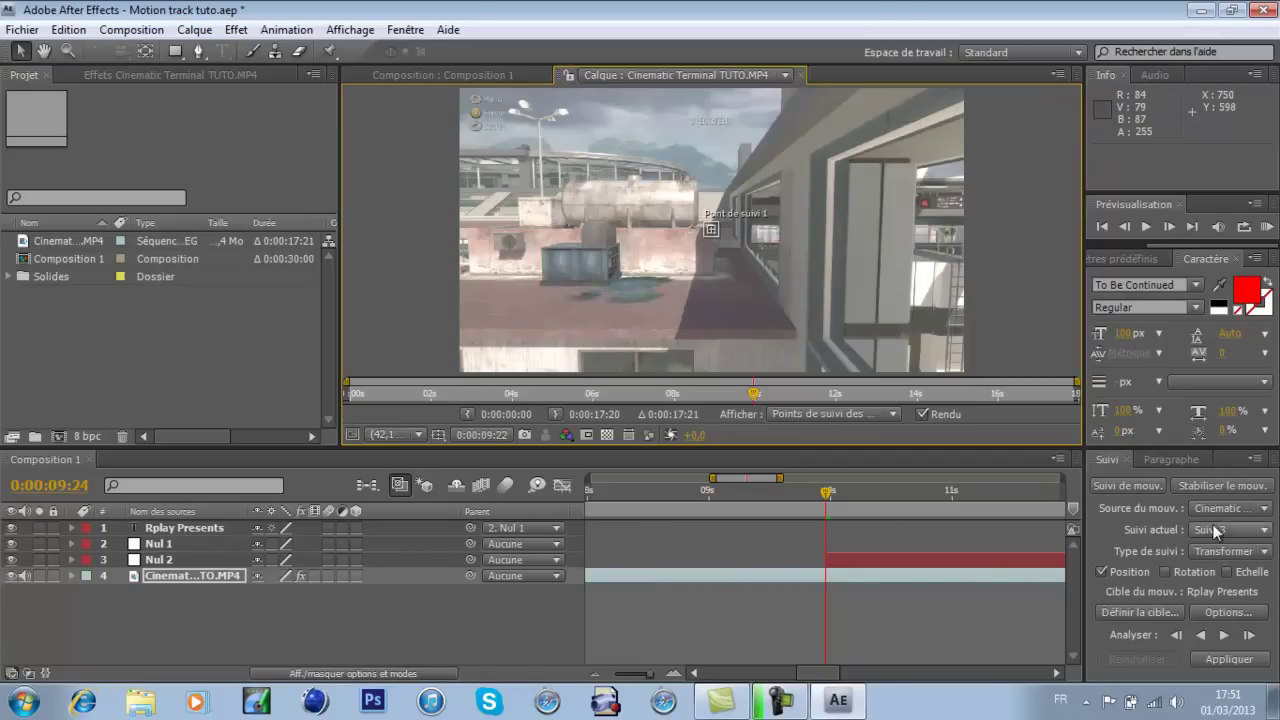
- Place the new track point on the rooftop blue container's lower corner and set Nul 2 as the motion target
left_click(1127, 607)
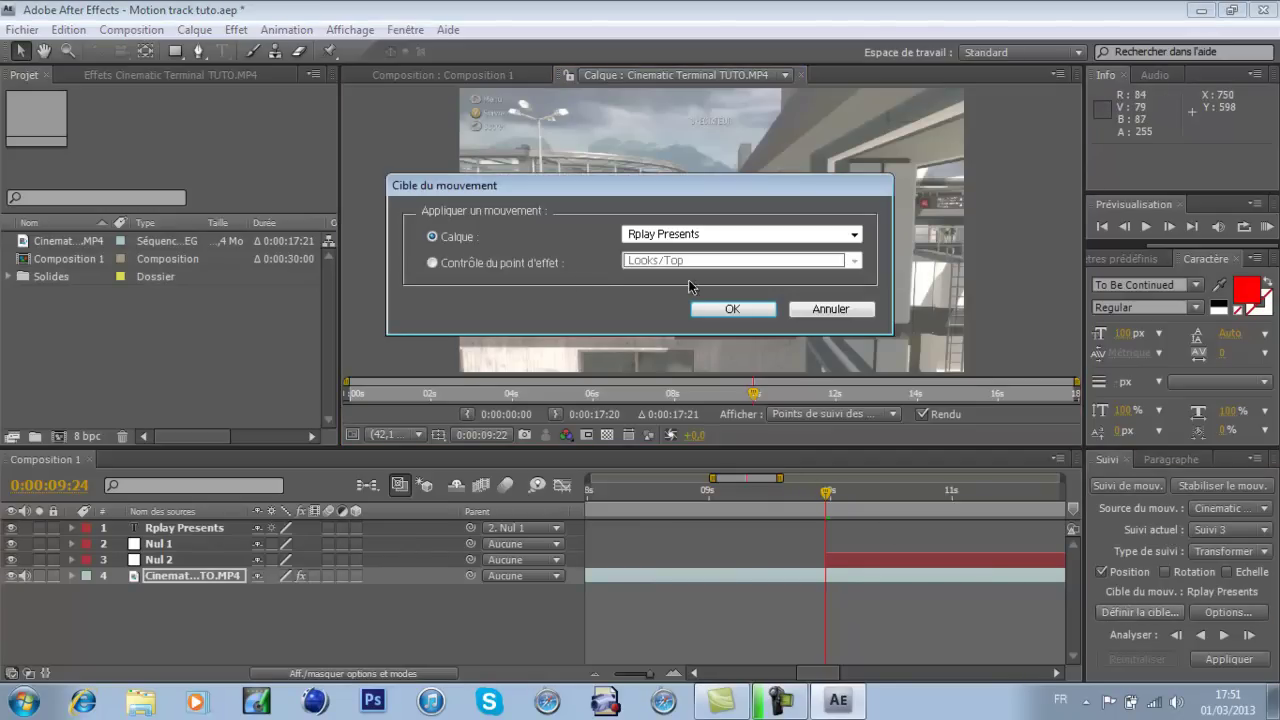
left_click(830, 312)
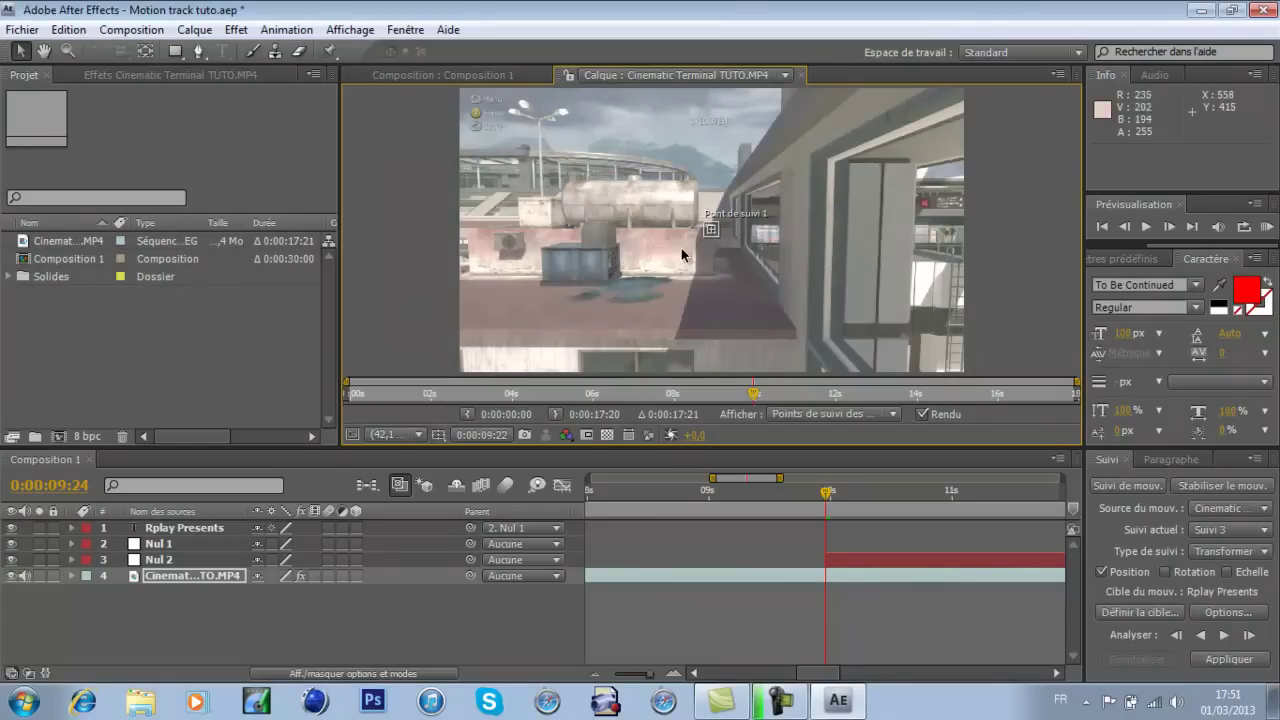
left_click_drag(717, 237, 603, 280)
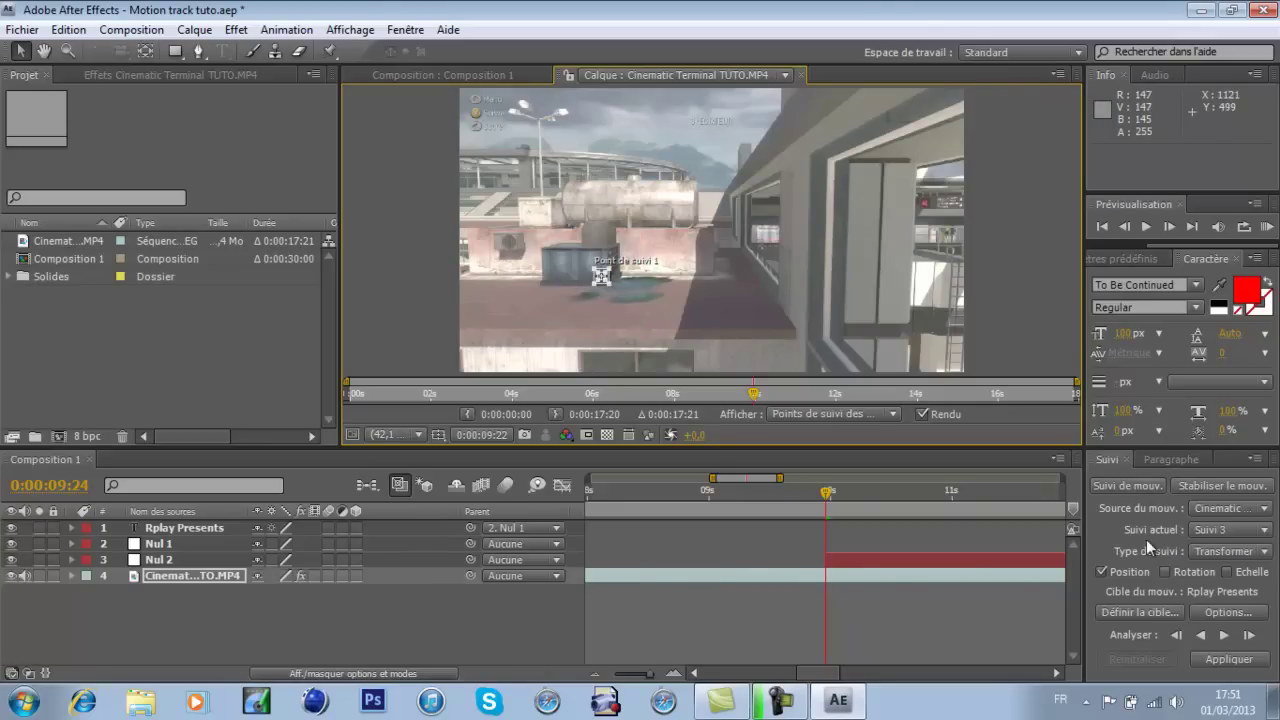
left_click(1147, 611)
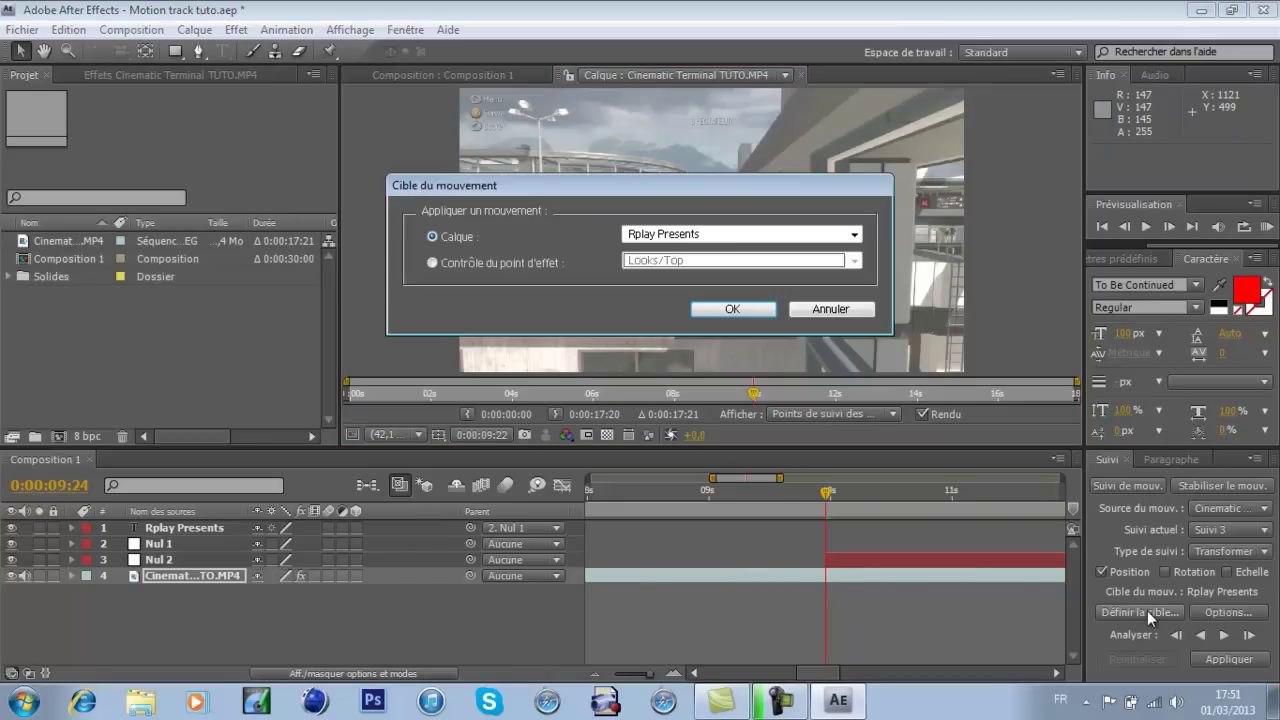
left_click(840, 236)
left_click(691, 276)
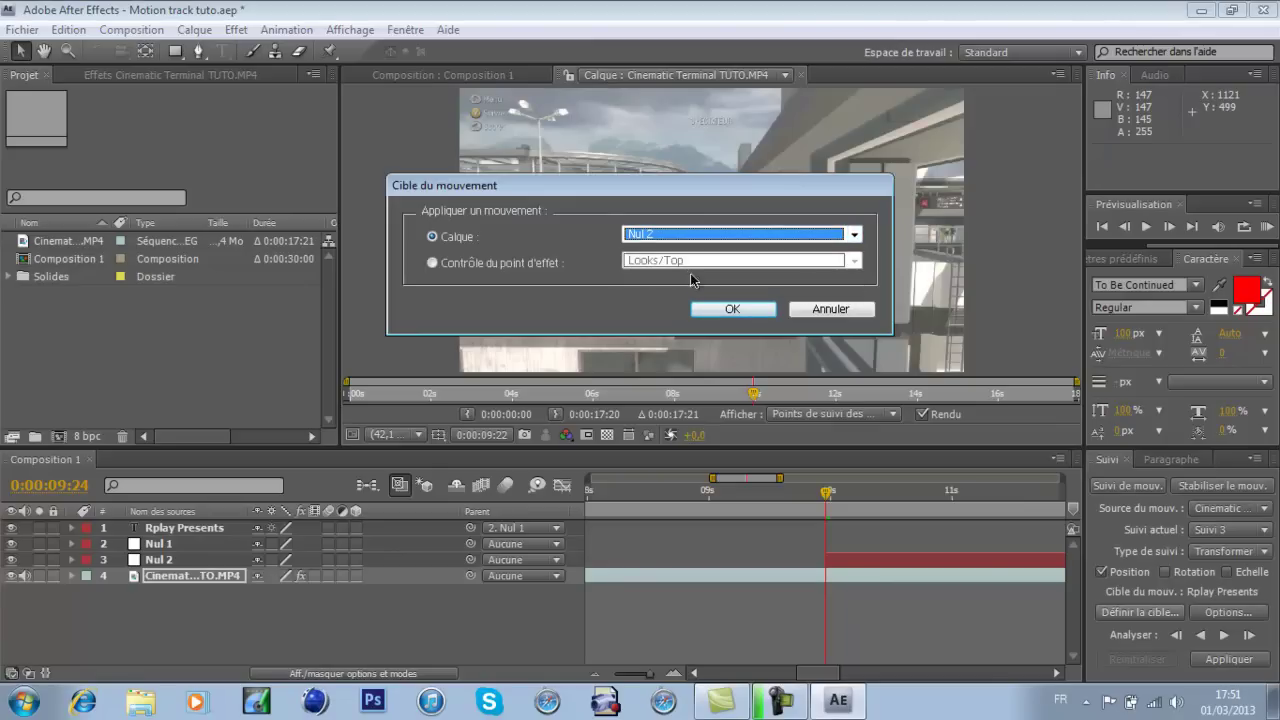
left_click(732, 310)
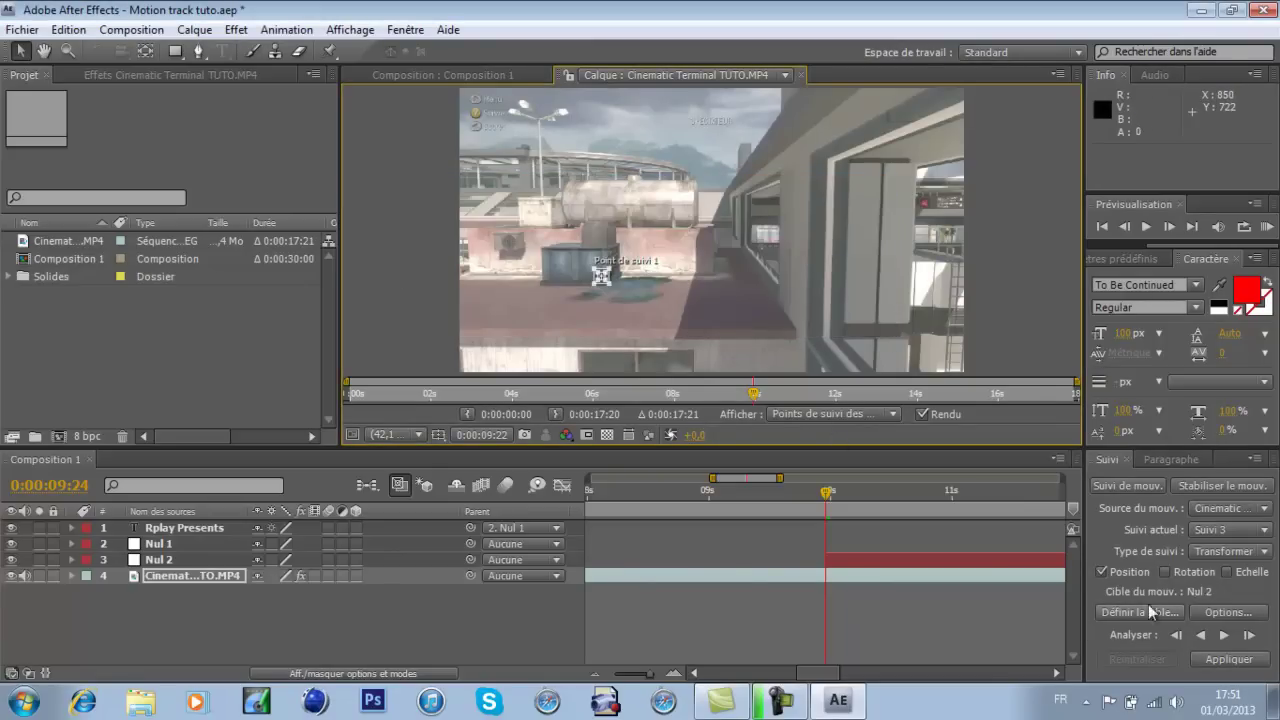
- Try analyzing the motion forward from 0:00:09:24, and reset the track
left_click(1224, 636)
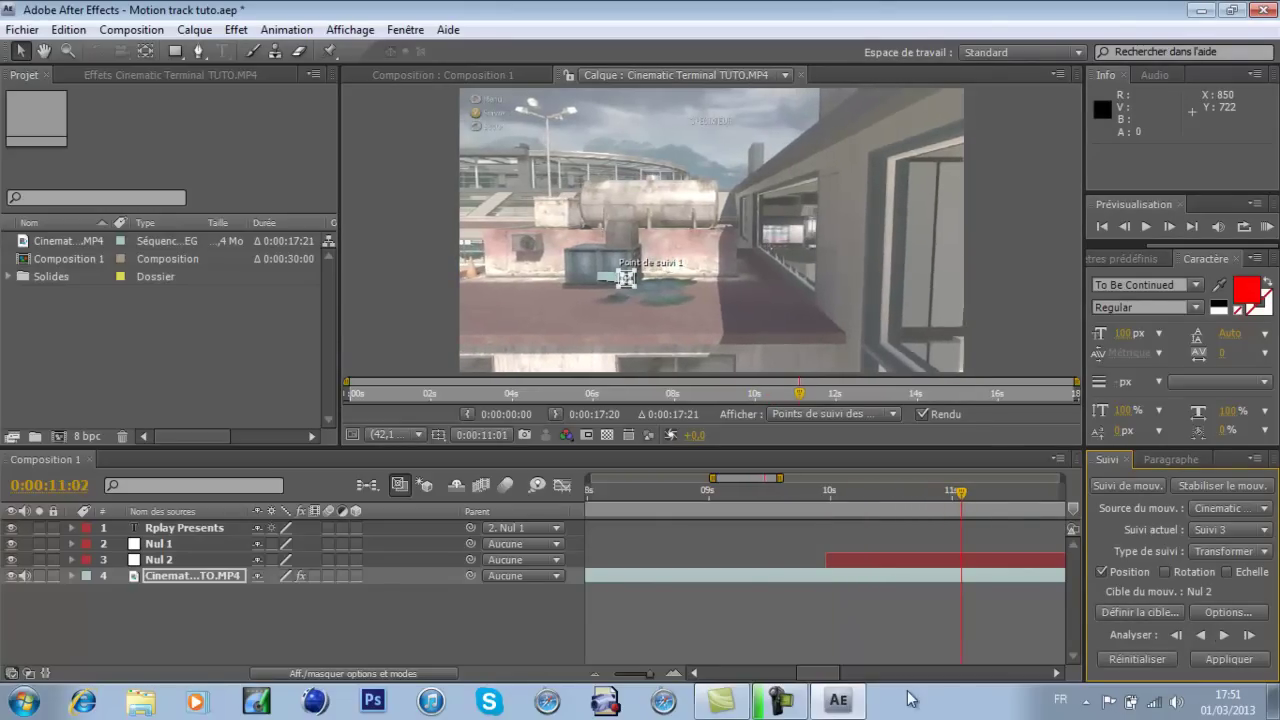
left_click(1136, 660)
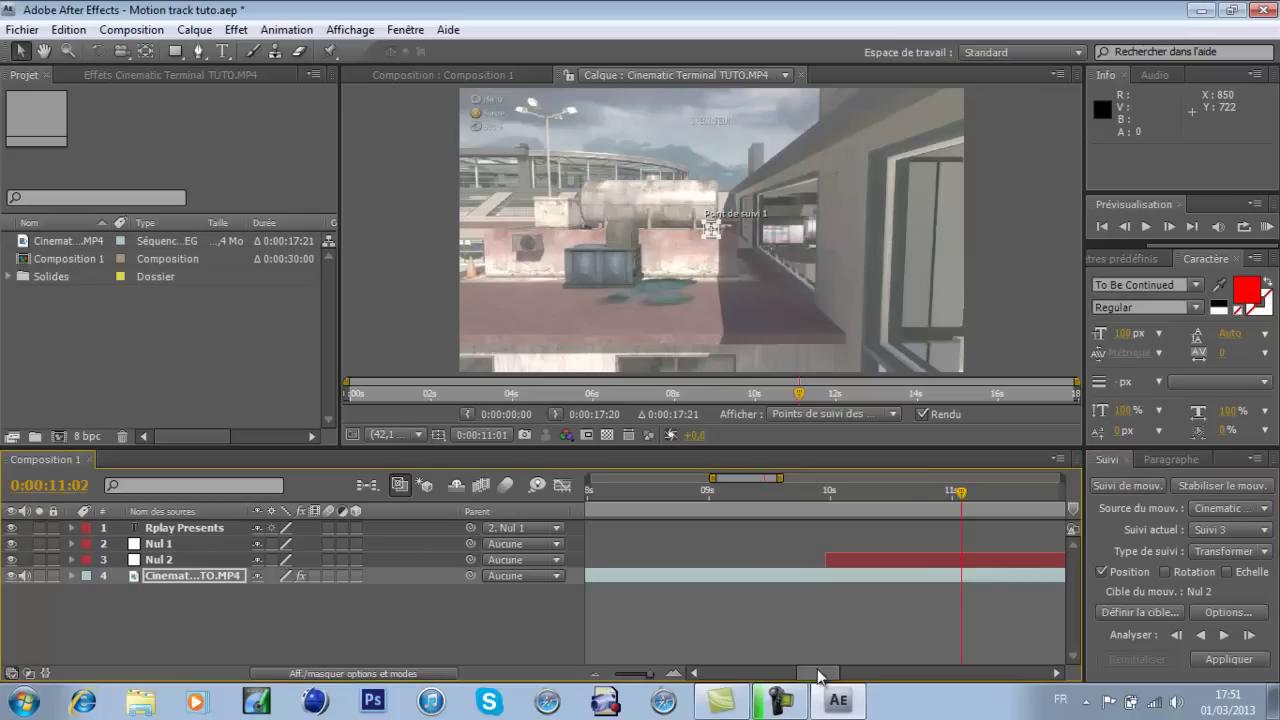
- Move to 0:00:11:07 and shift the Nul 2 layer to start there
left_click_drag(824, 673, 838, 673)
left_click_drag(811, 497, 838, 496)
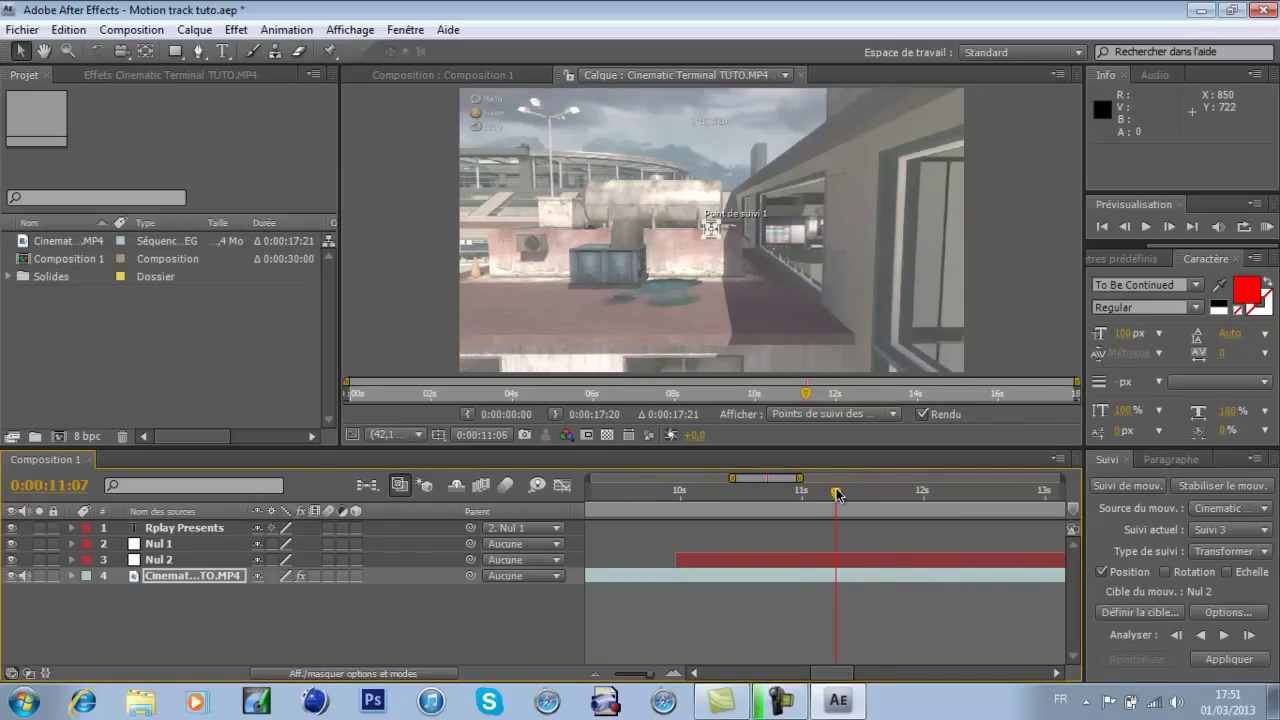
left_click_drag(719, 560, 879, 560)
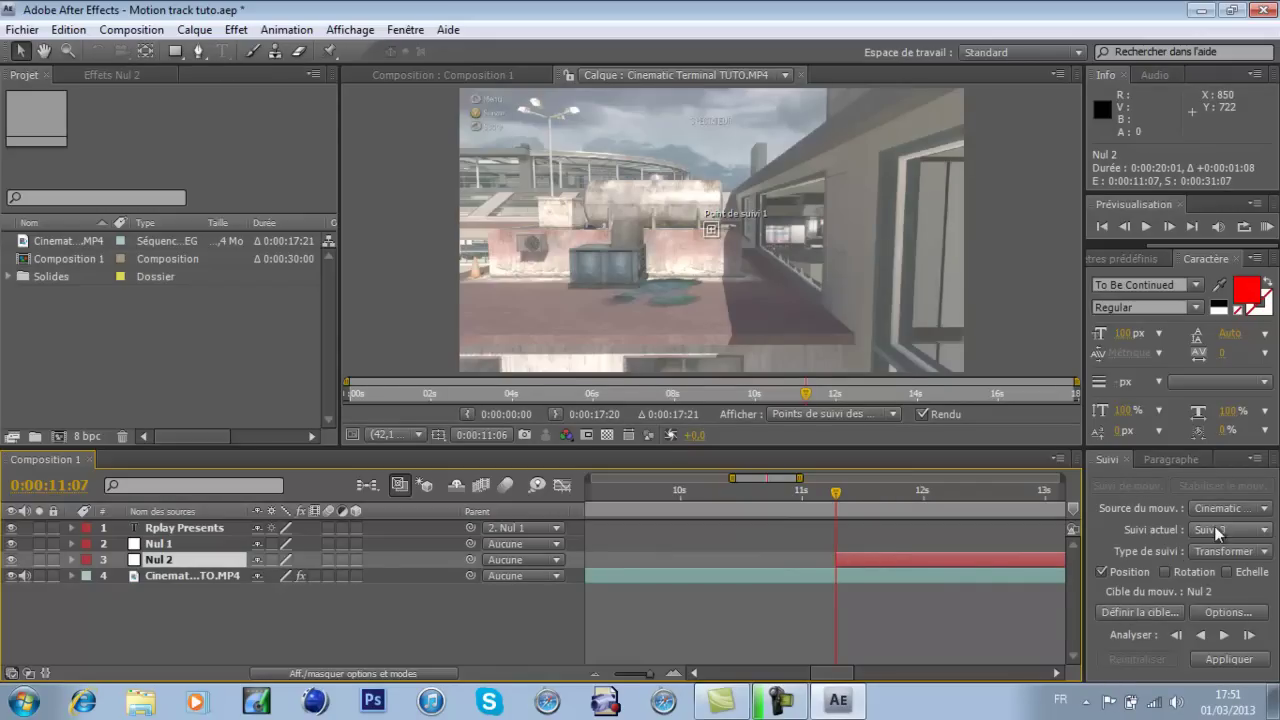
- Place the track point on the blue container's lower corner, confirm Nul 2 as target, and analyze forward to 0:00:17:08
left_click(1132, 610)
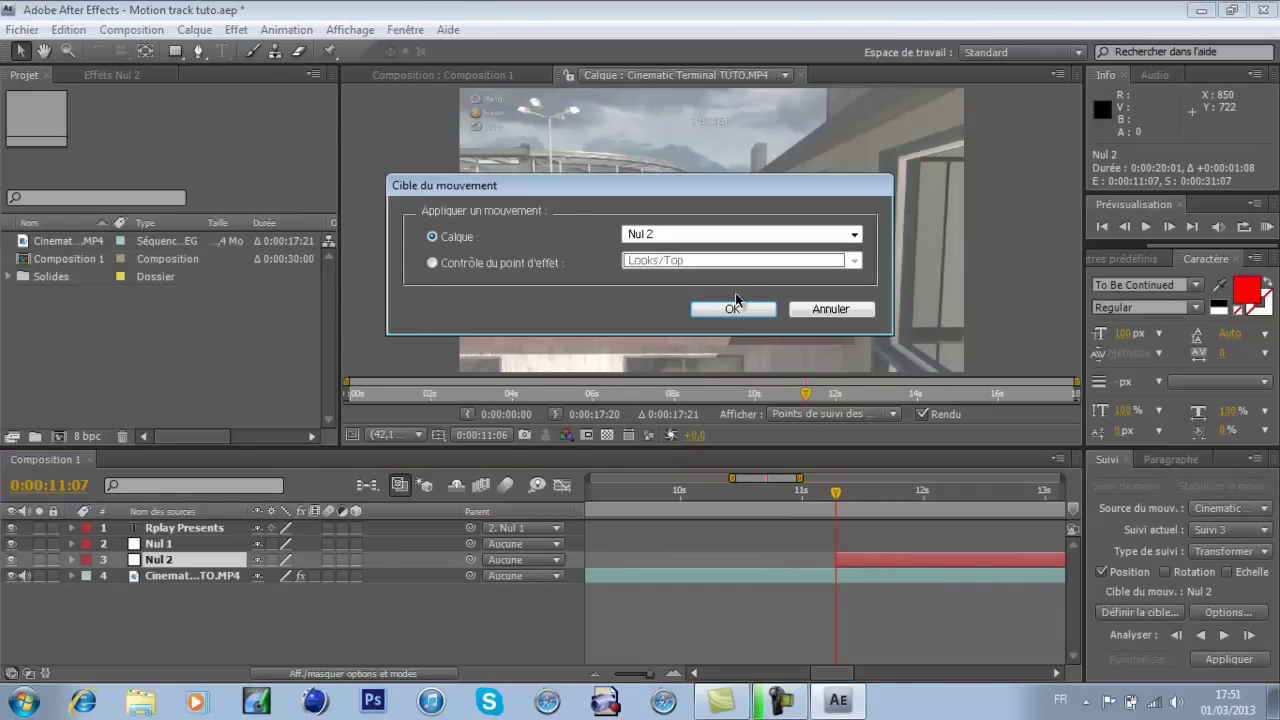
left_click(792, 312)
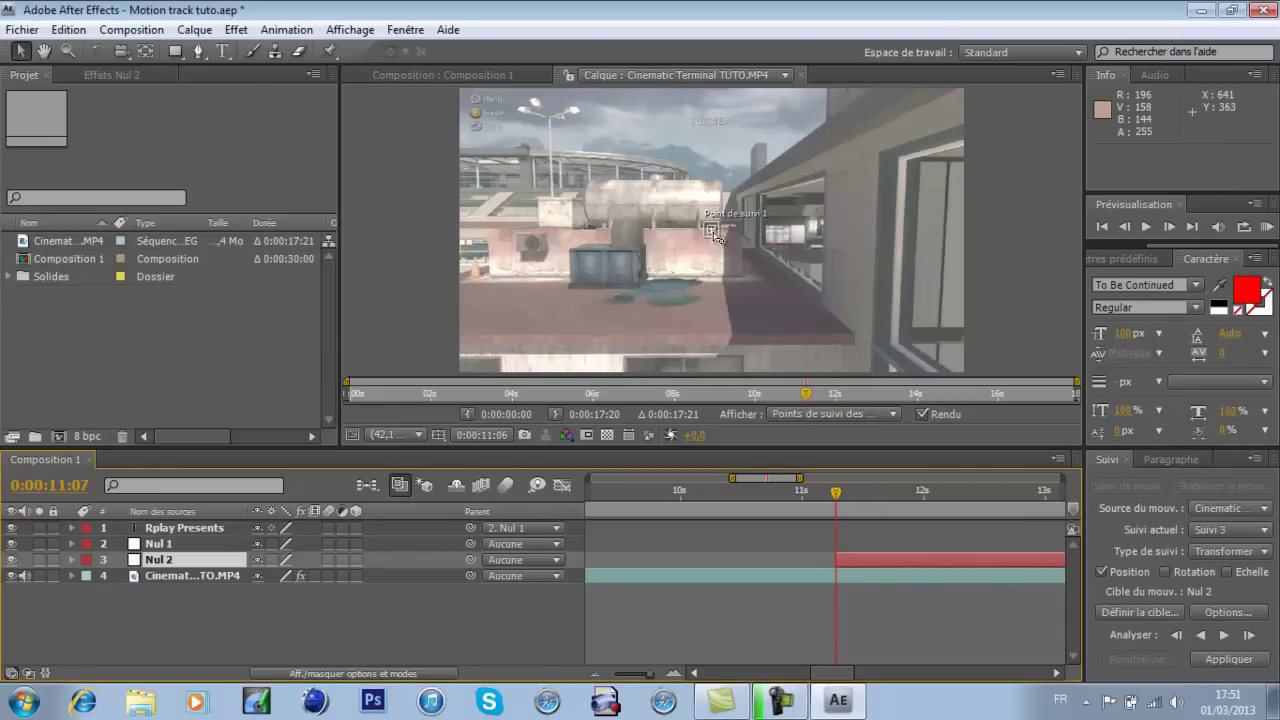
left_click_drag(717, 237, 627, 278)
left_click(1140, 612)
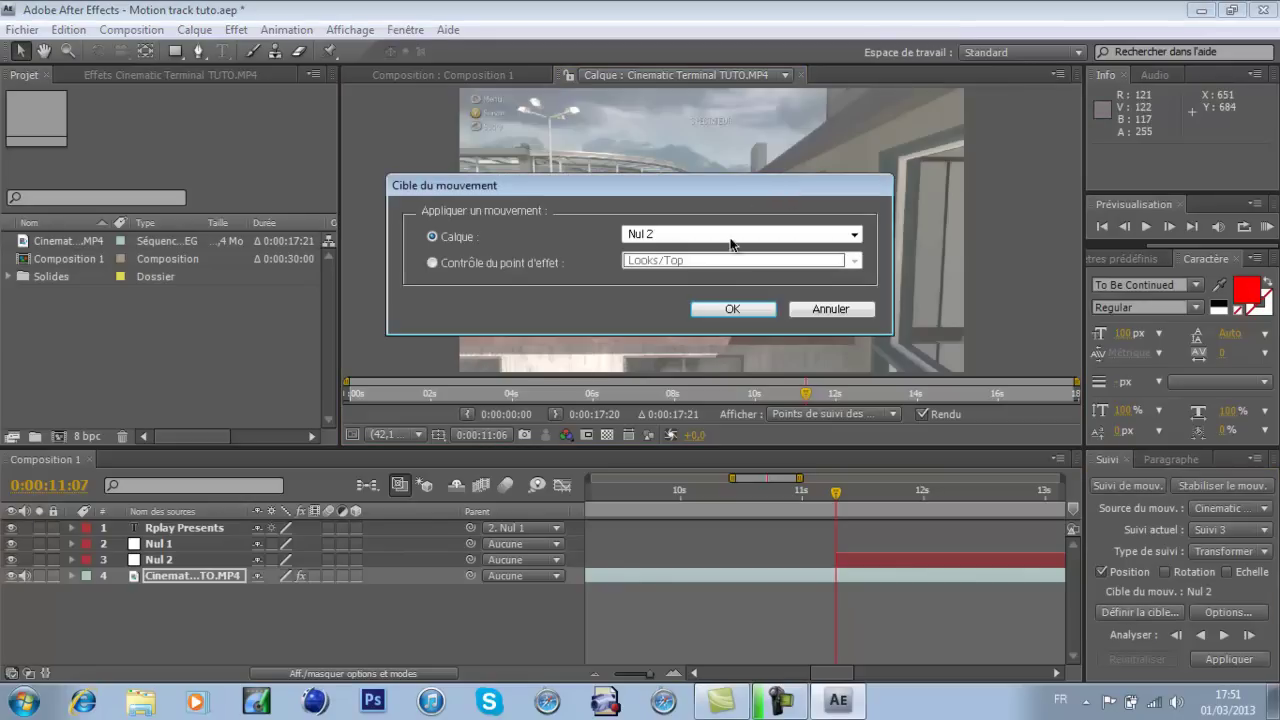
left_click(730, 310)
left_click(1225, 634)
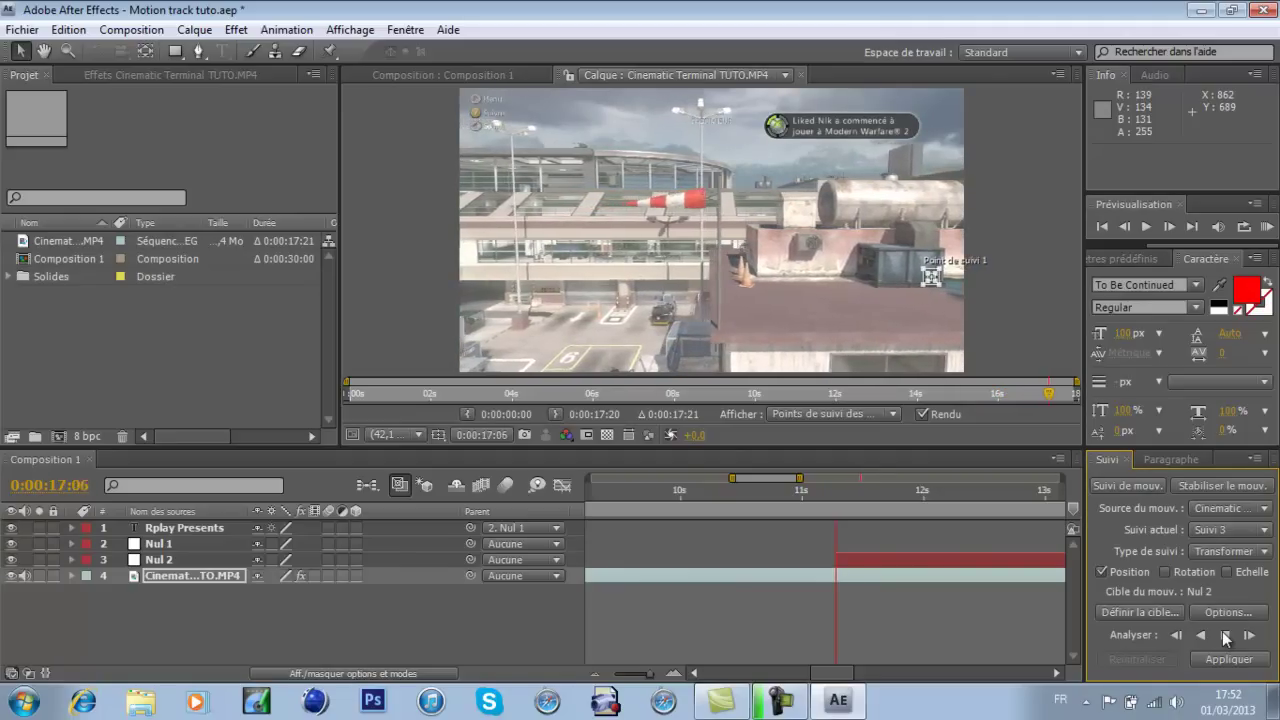
left_click(1226, 637)
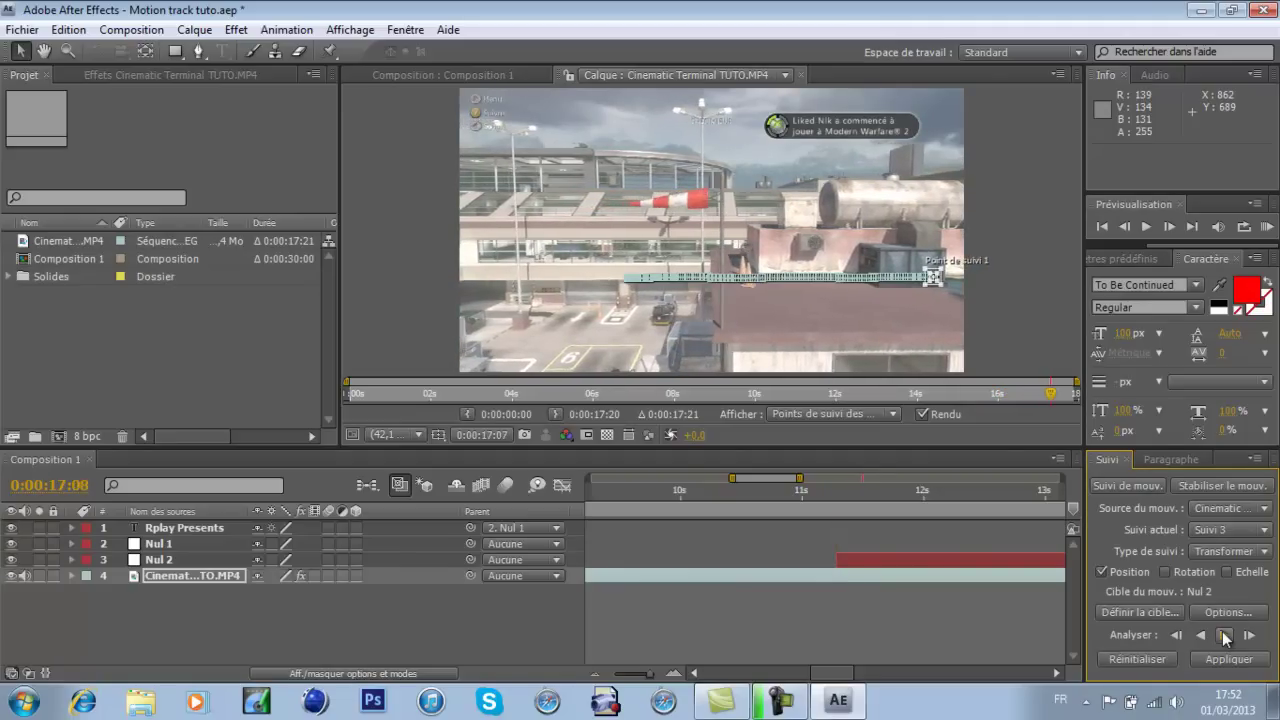
- Return to 0:00:11:08 and apply the tracked motion to Nul 2 in the X and Y dimensions
left_click(841, 492)
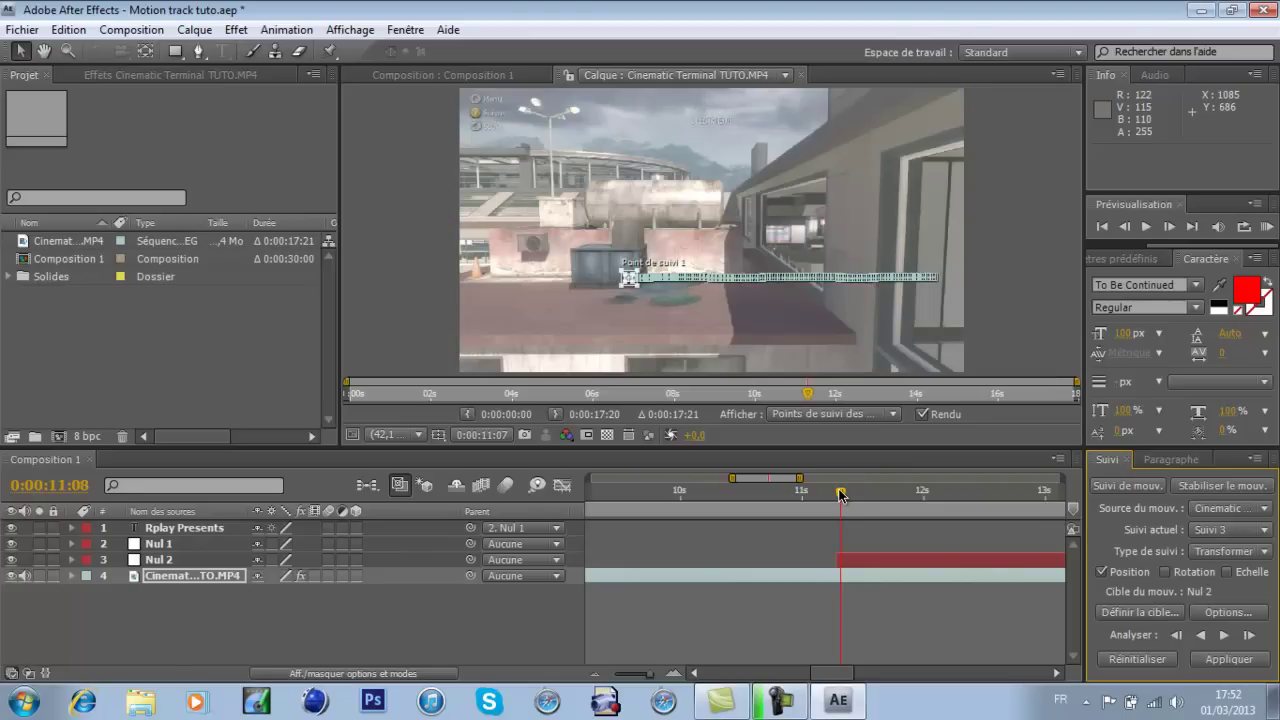
mouse_move(841, 494)
left_mouse_down()
mouse_move(880, 497)
mouse_move(841, 497)
left_mouse_up()
left_click(1213, 658)
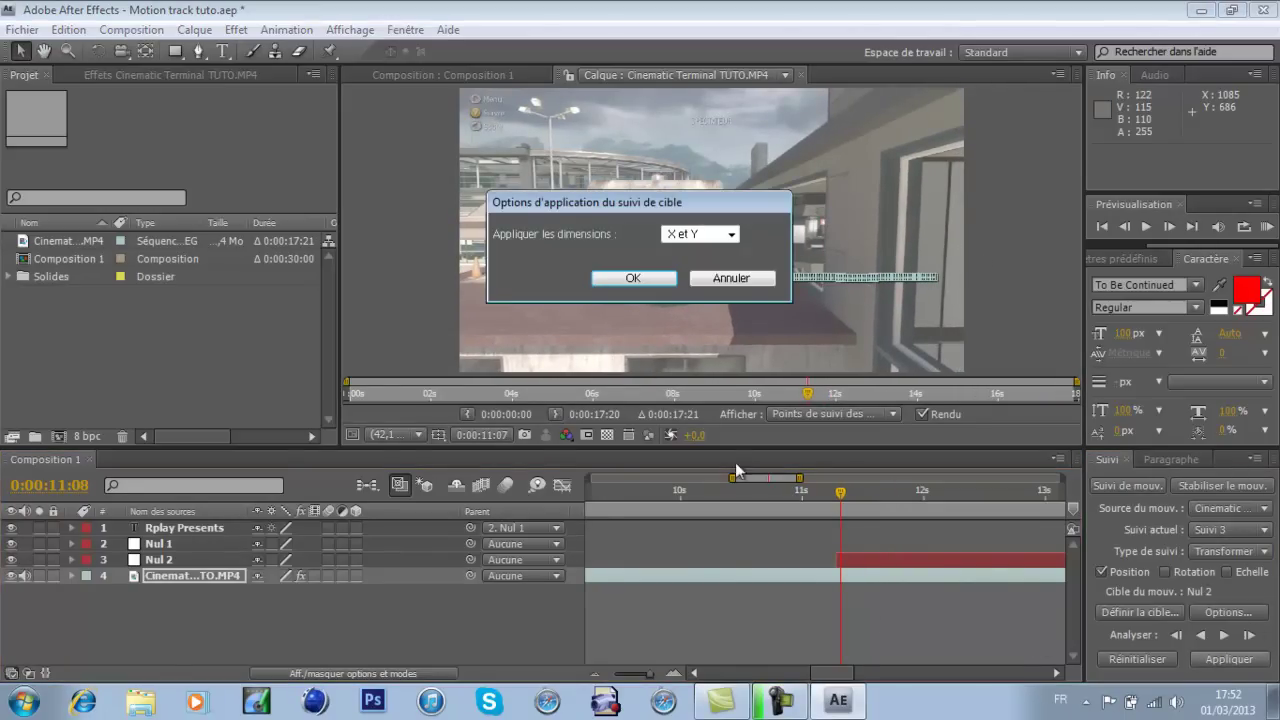
left_click(633, 277)
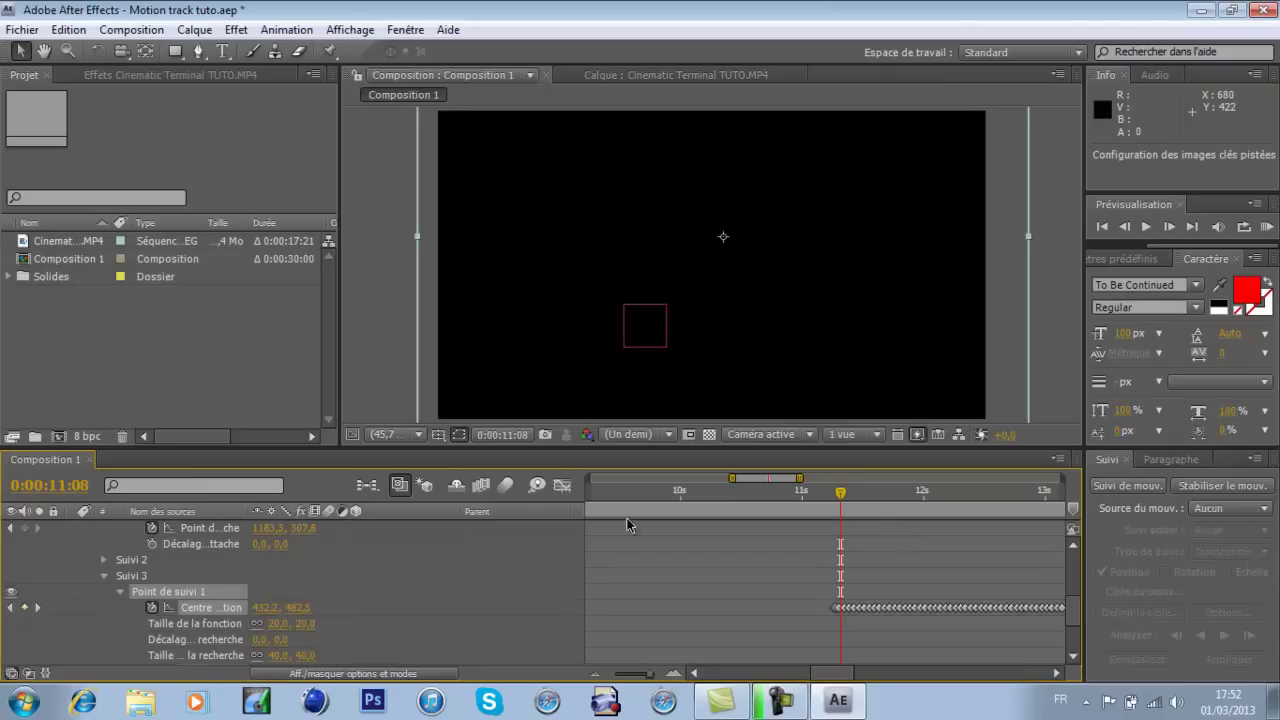
- Collapse the footage layer's tracking properties, select Nul 2, and move to its start at 0:00:11:07
scroll(1060, 590, "up", 3)
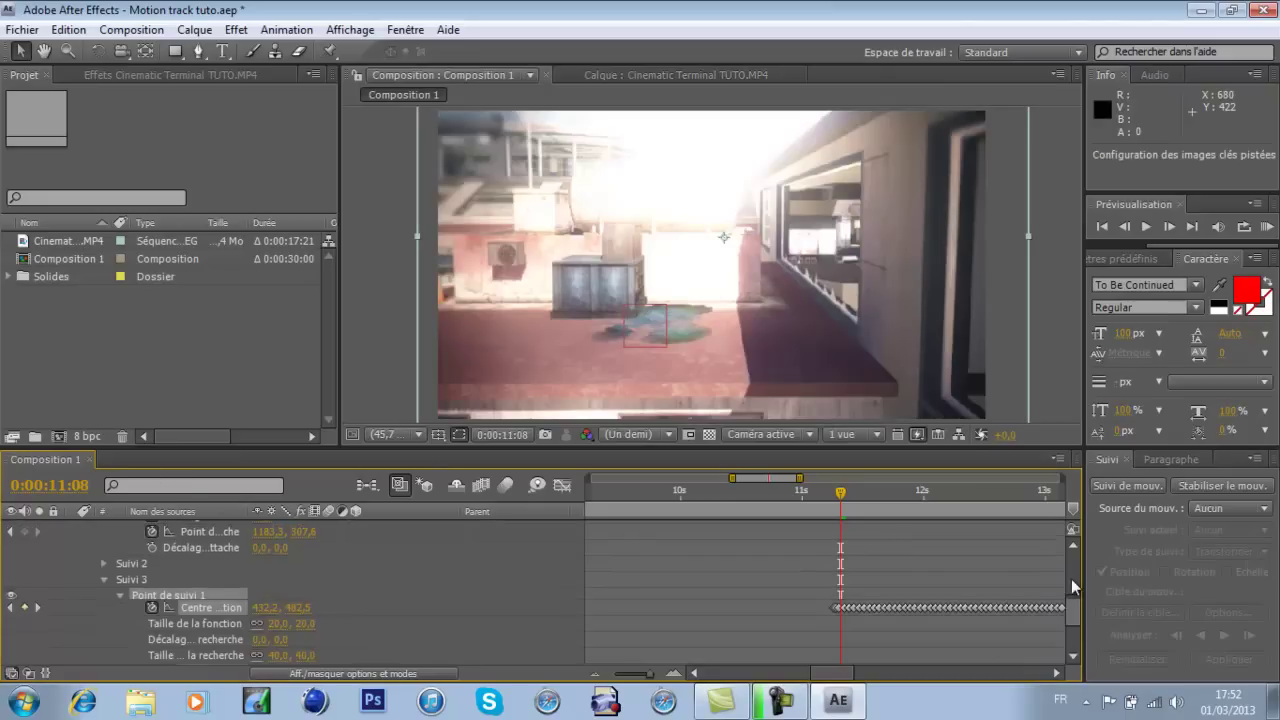
left_click(71, 528)
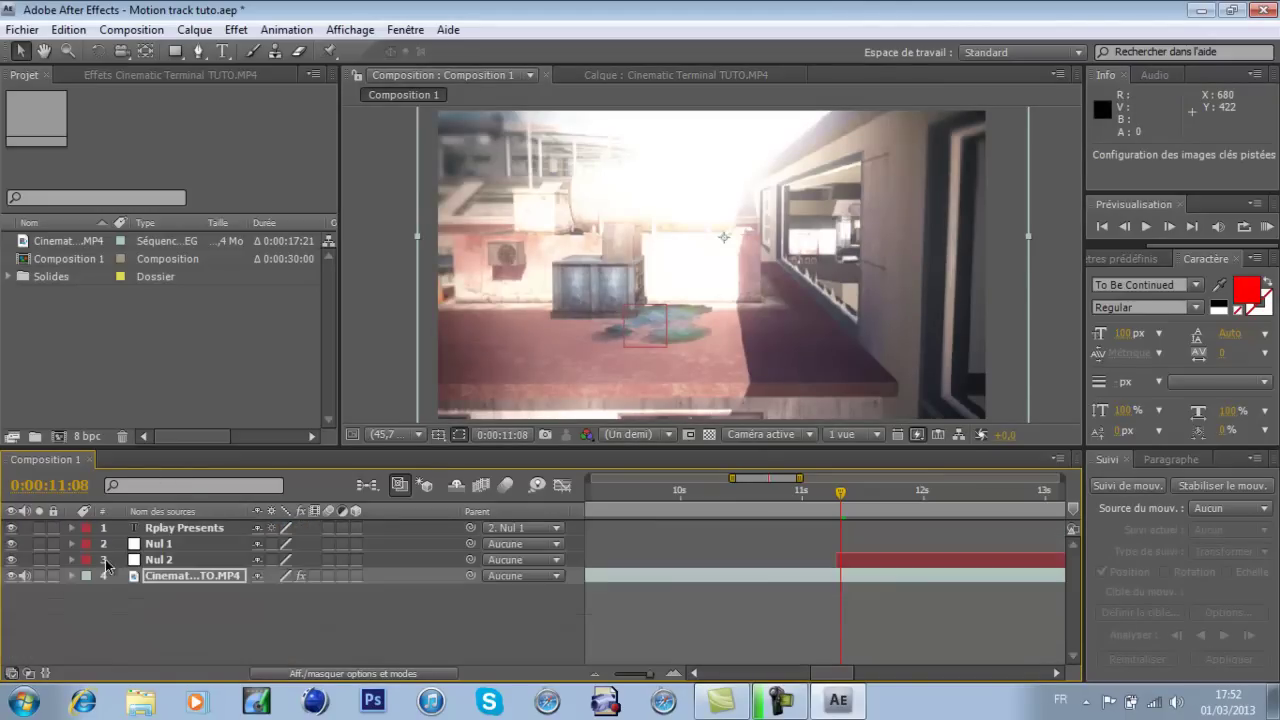
left_click(859, 558)
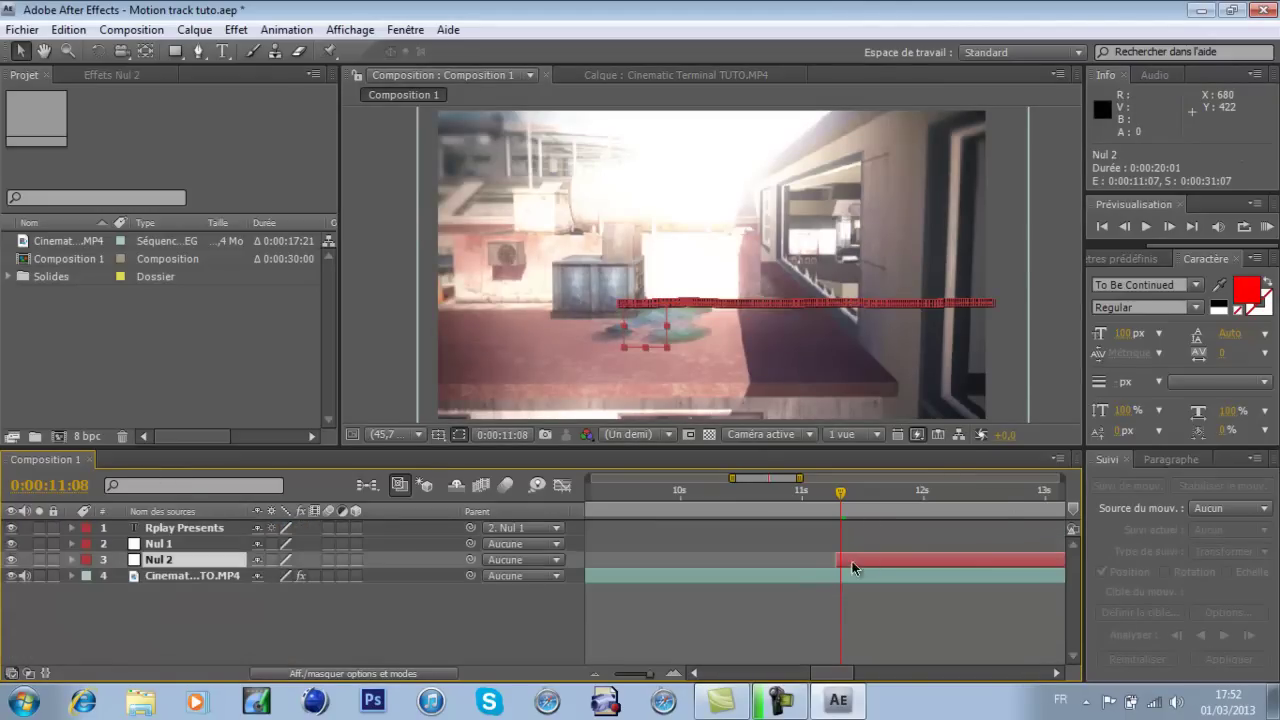
left_click_drag(840, 497, 836, 497)
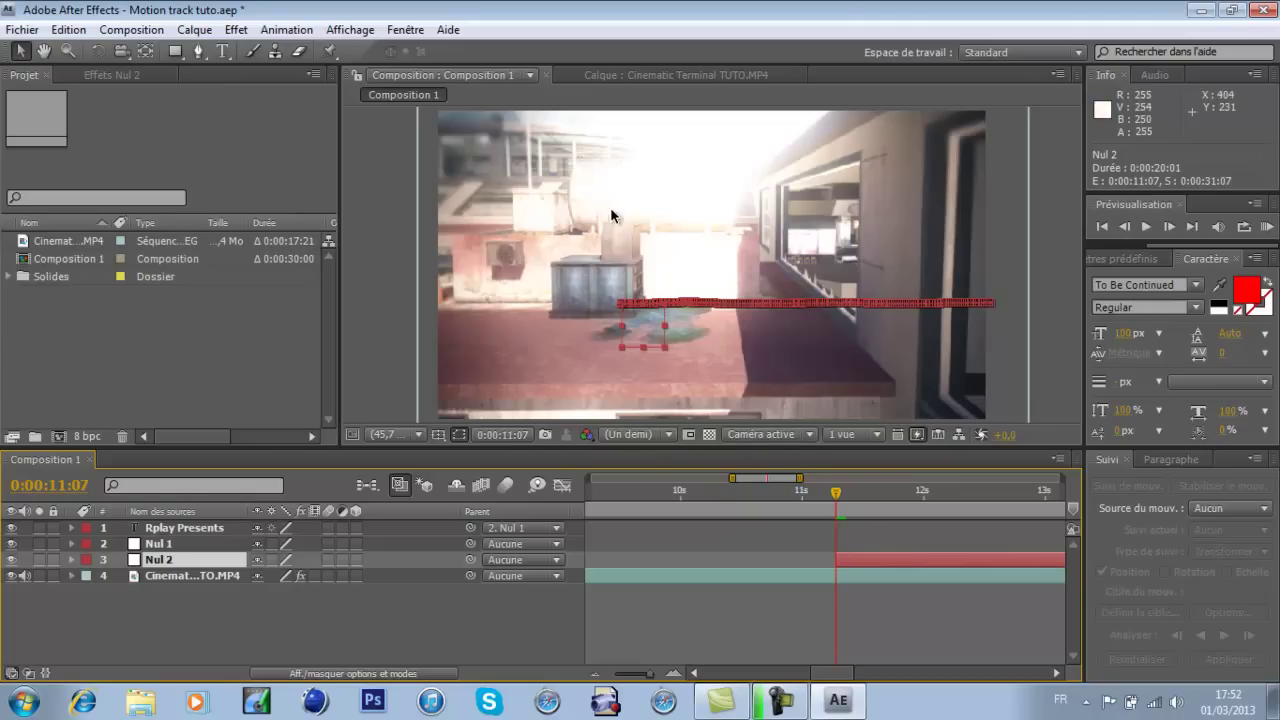
- Add a paragraph text box across the middle of the frame reading "Replay activate #3"
left_click(222, 51)
left_click_drag(503, 174, 879, 379)
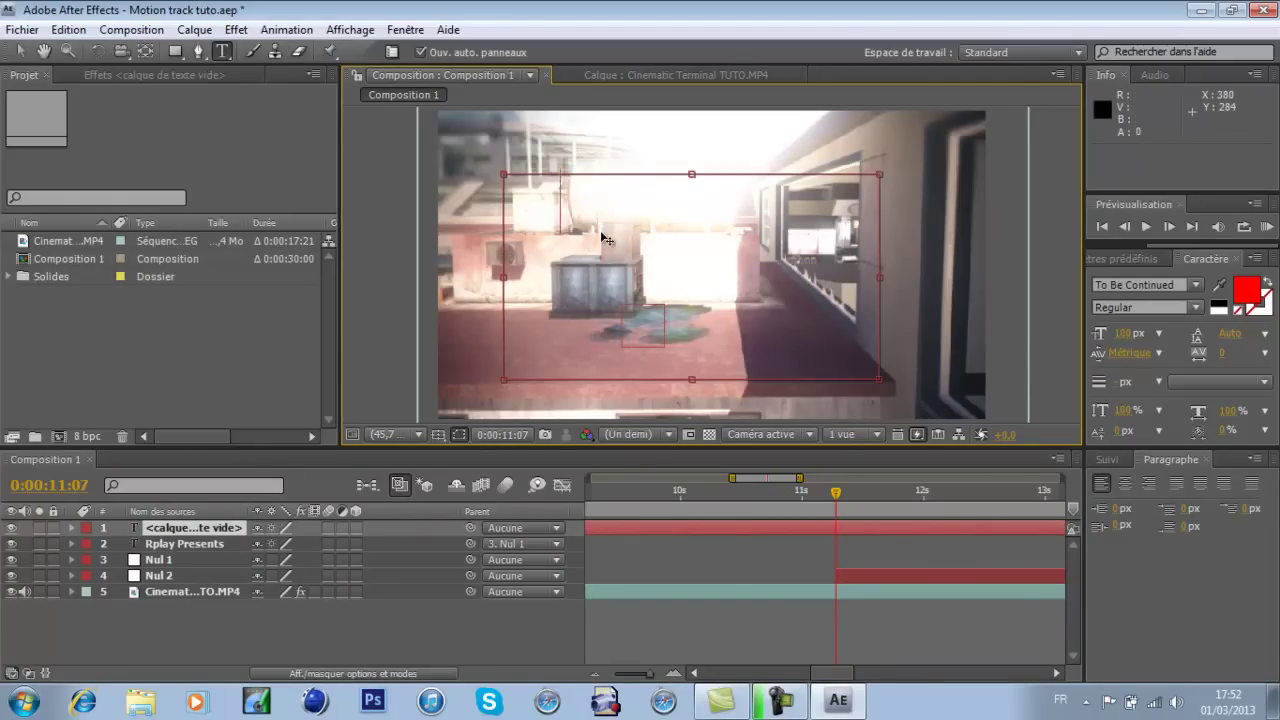
type("Replay Activ")
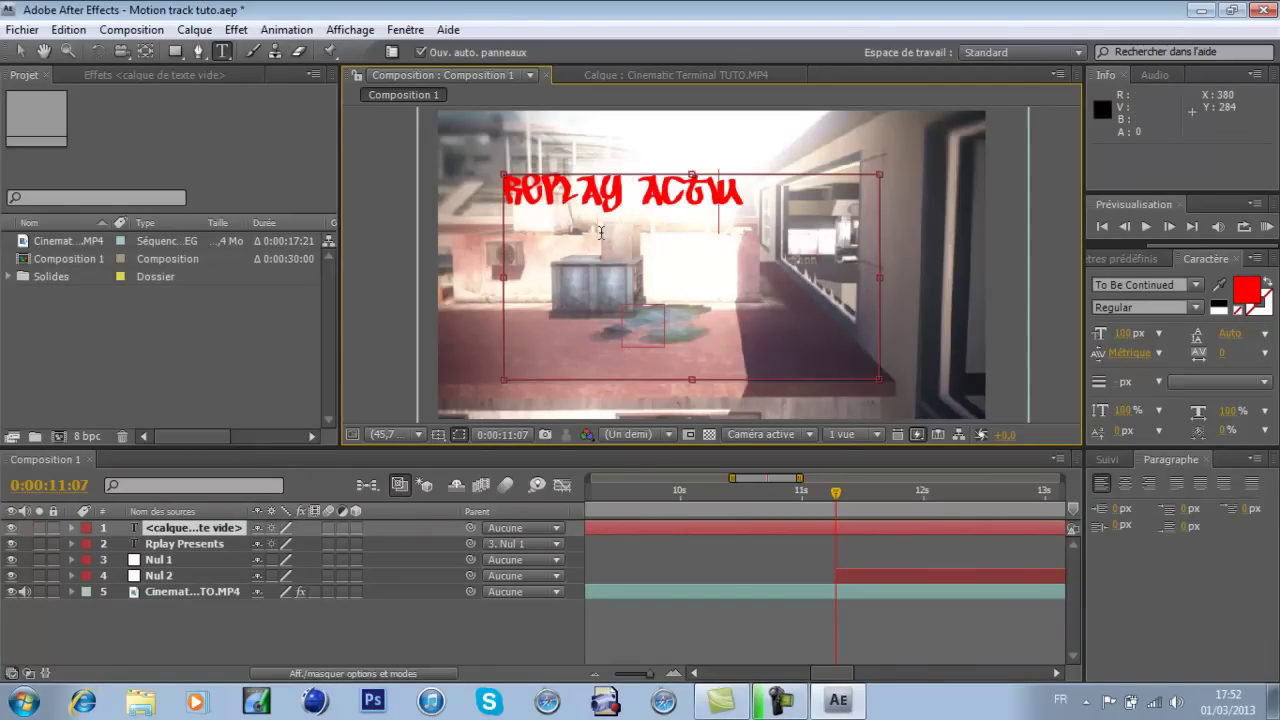
key("BackSpace")
type("vate")
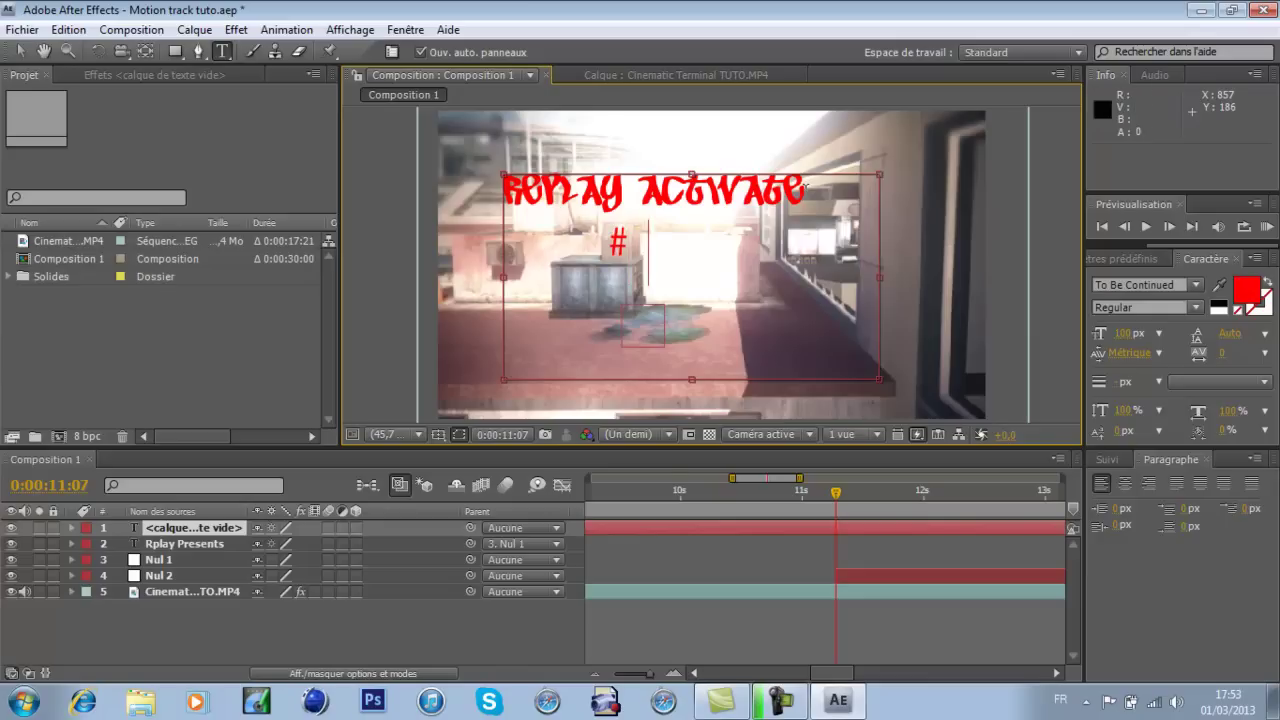
- Apply the To Be Continued font to the "#3" line of the text
left_click_drag(652, 248, 606, 248)
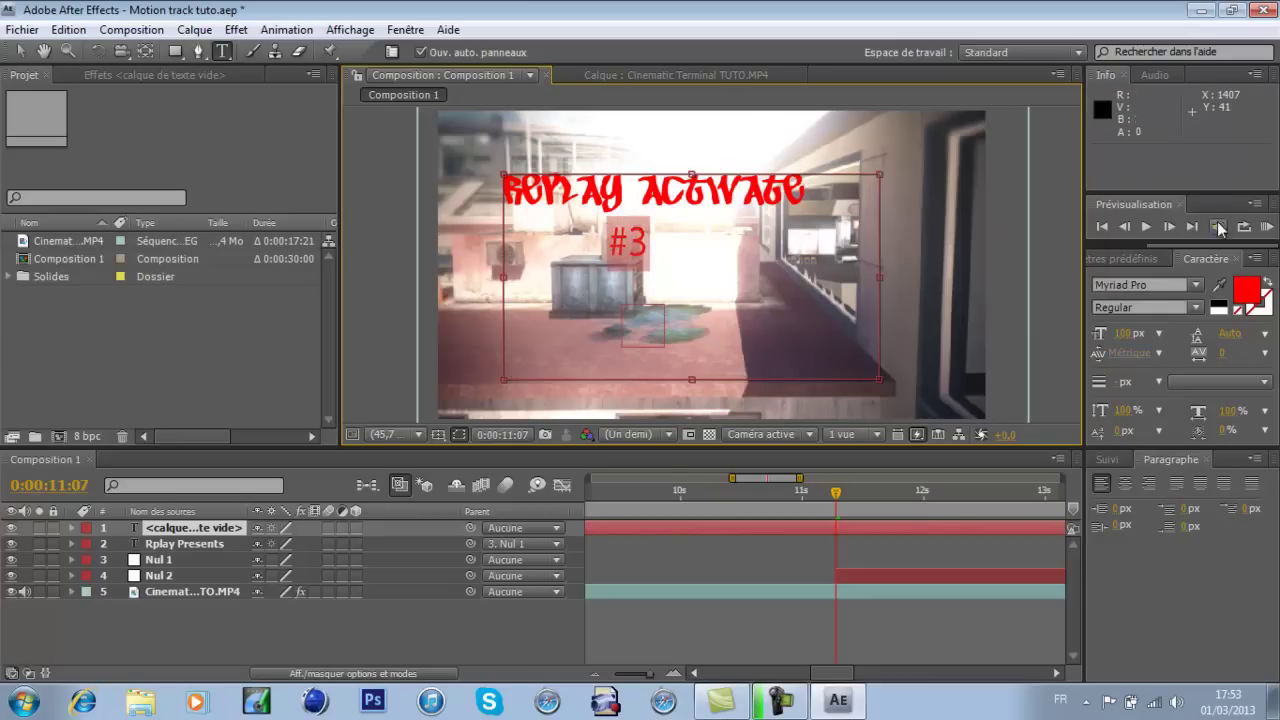
left_click(1195, 285)
left_click_drag(1272, 444, 1273, 497)
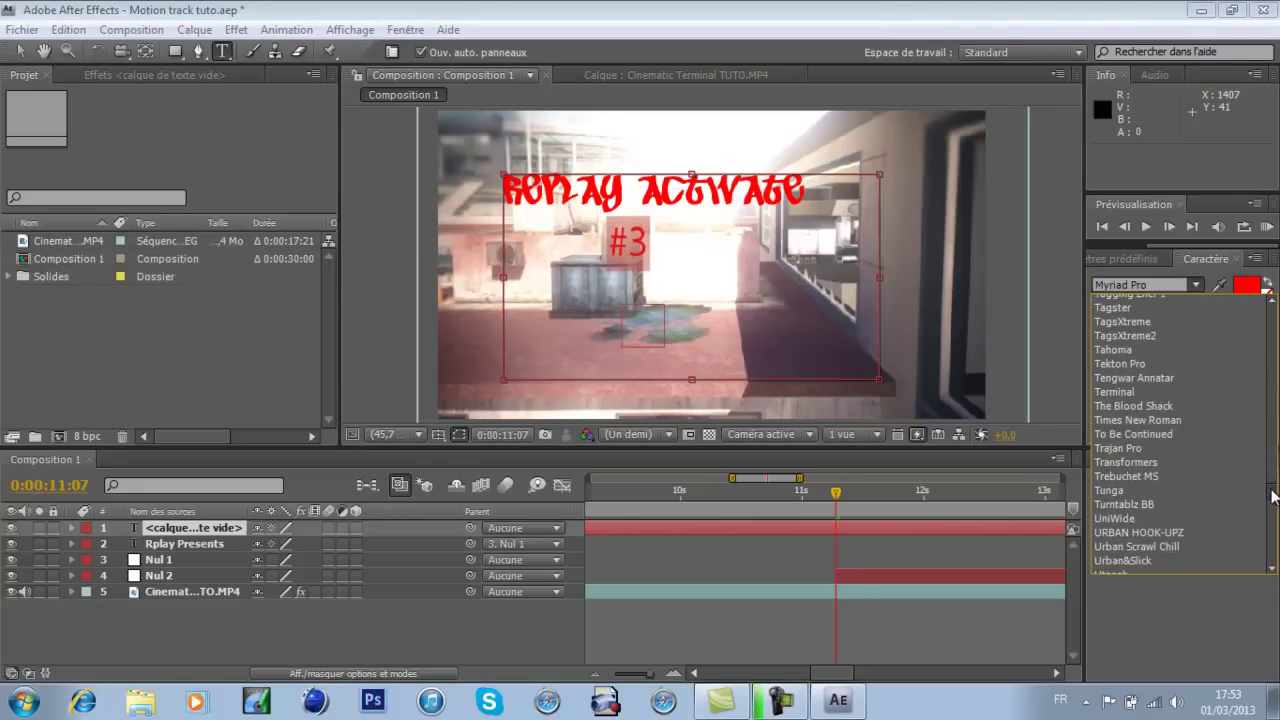
left_click(1174, 435)
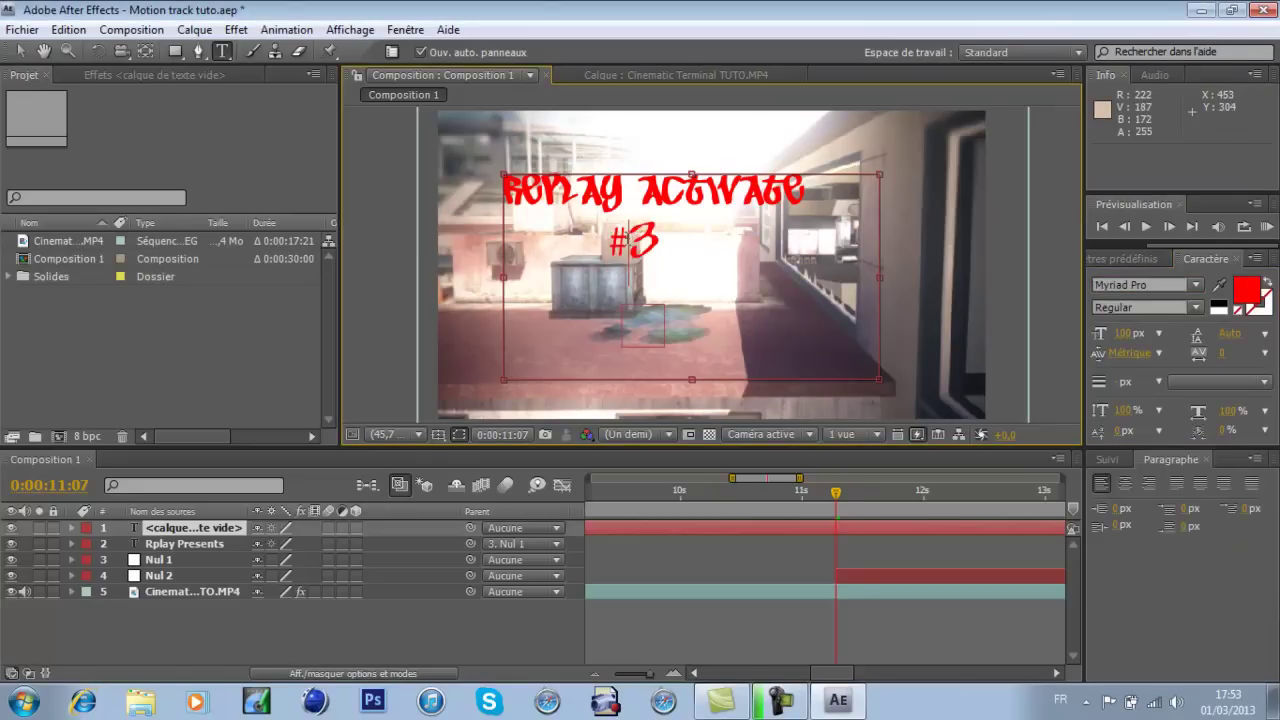
- Try to apply the To Be Continued font to the "#" character alone
left_click(1195, 285)
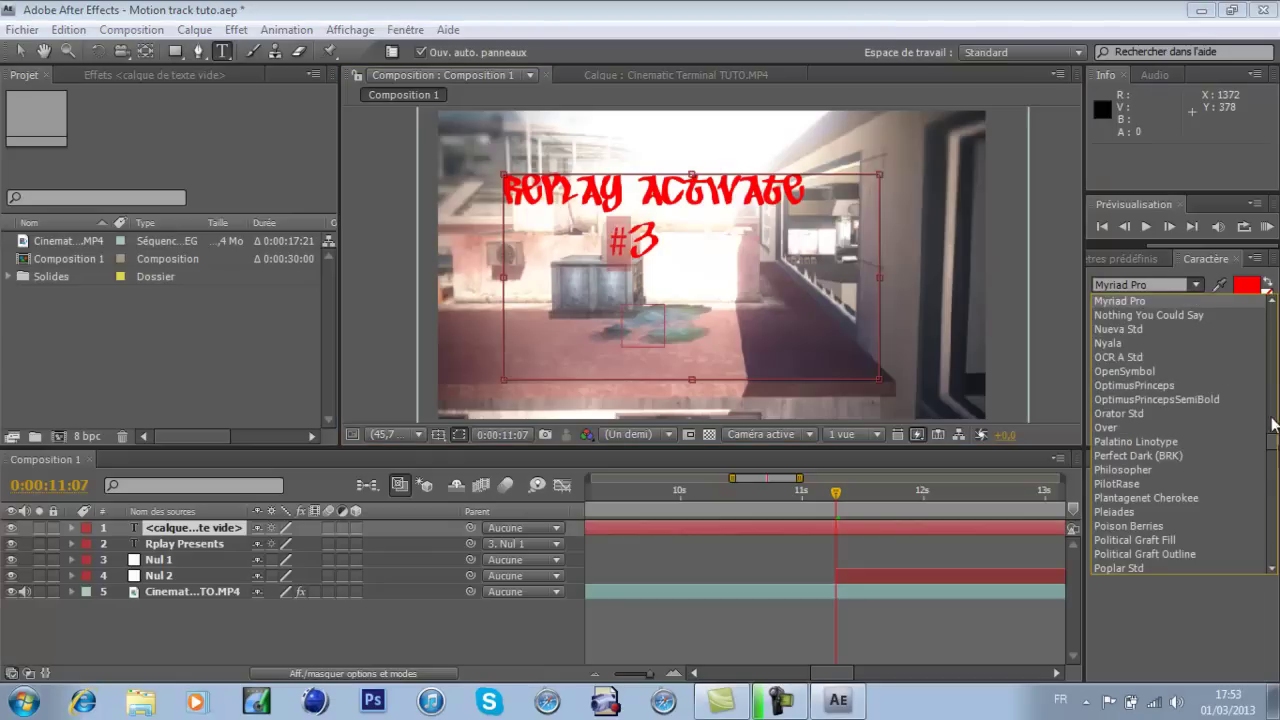
left_click_drag(1273, 463, 1273, 495)
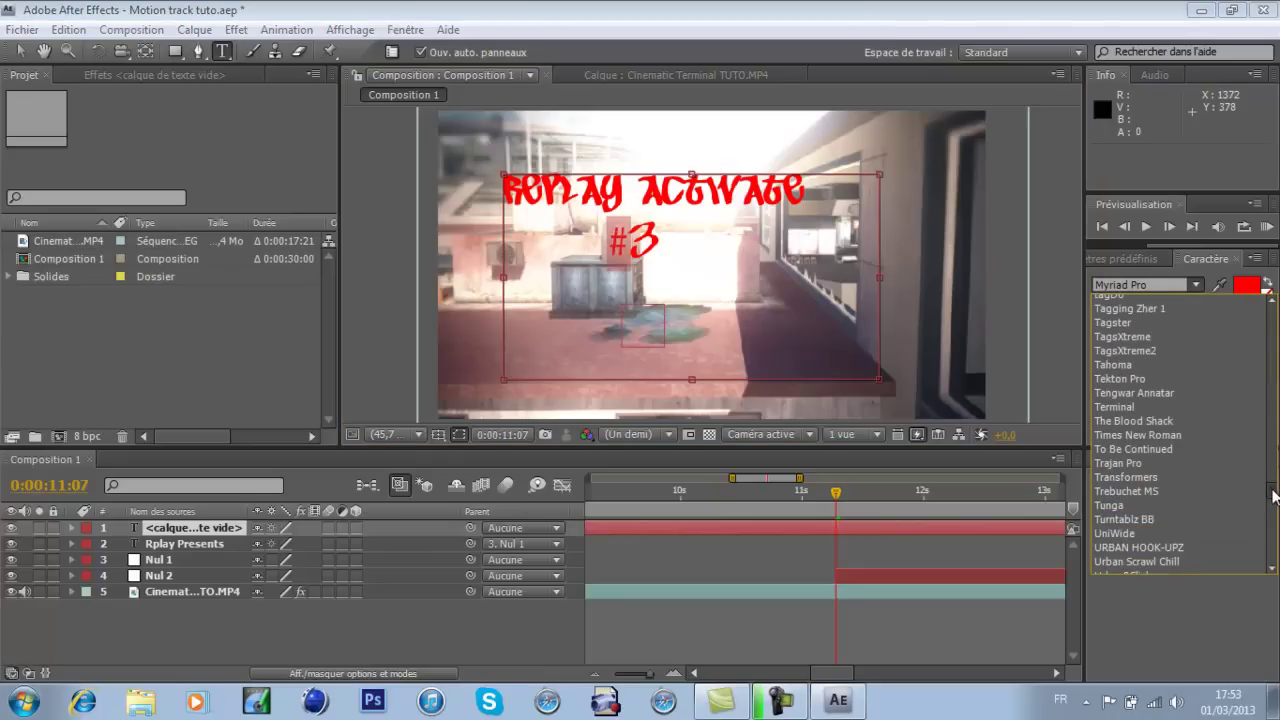
left_click(1138, 449)
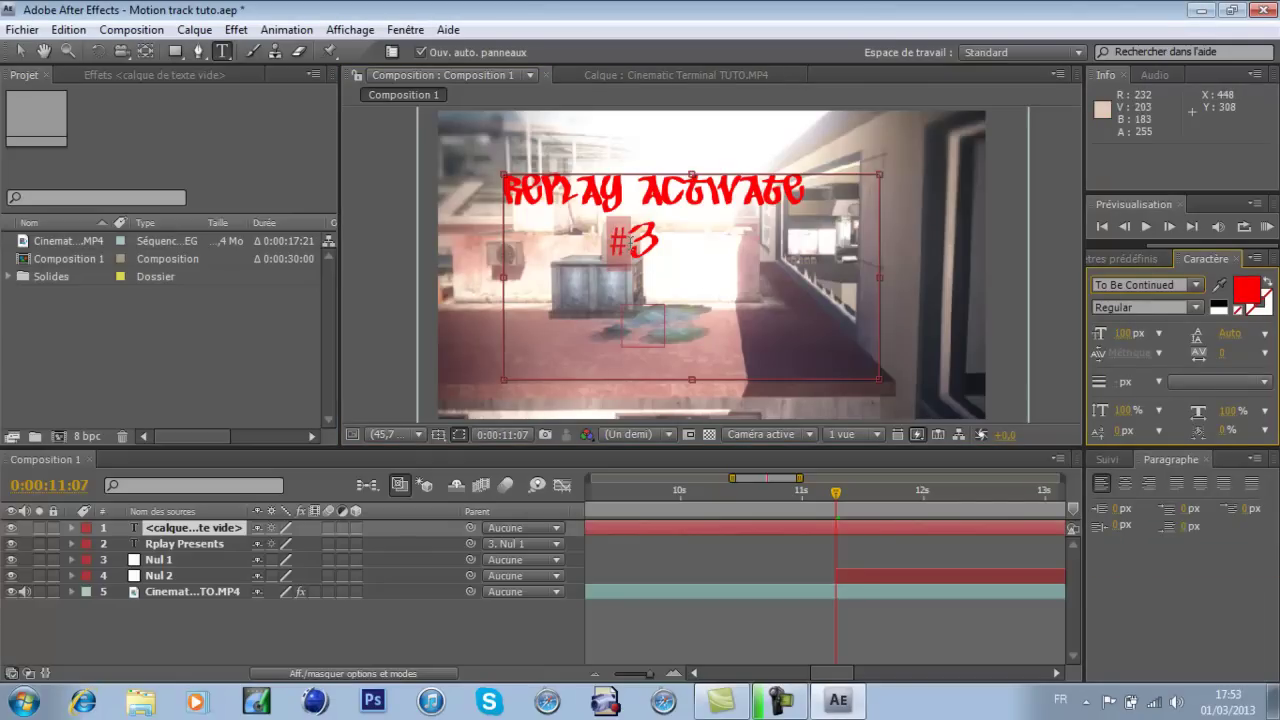
left_click(632, 242)
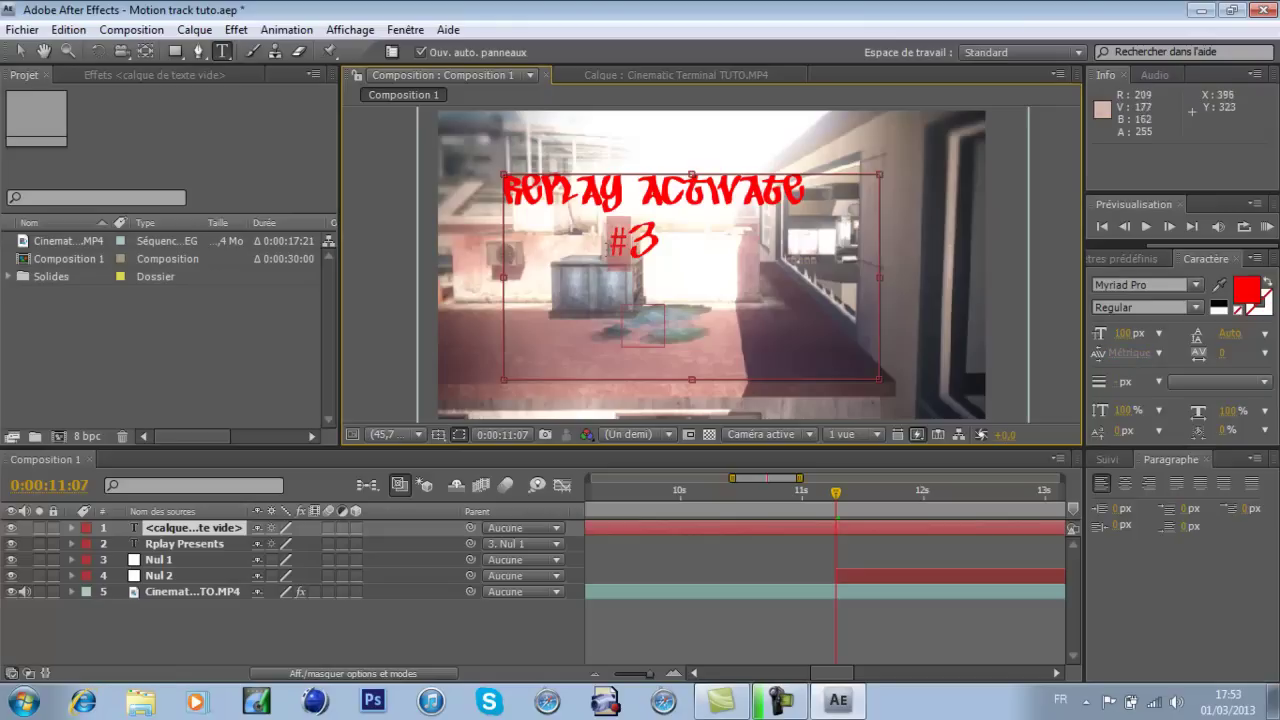
left_click(1196, 285)
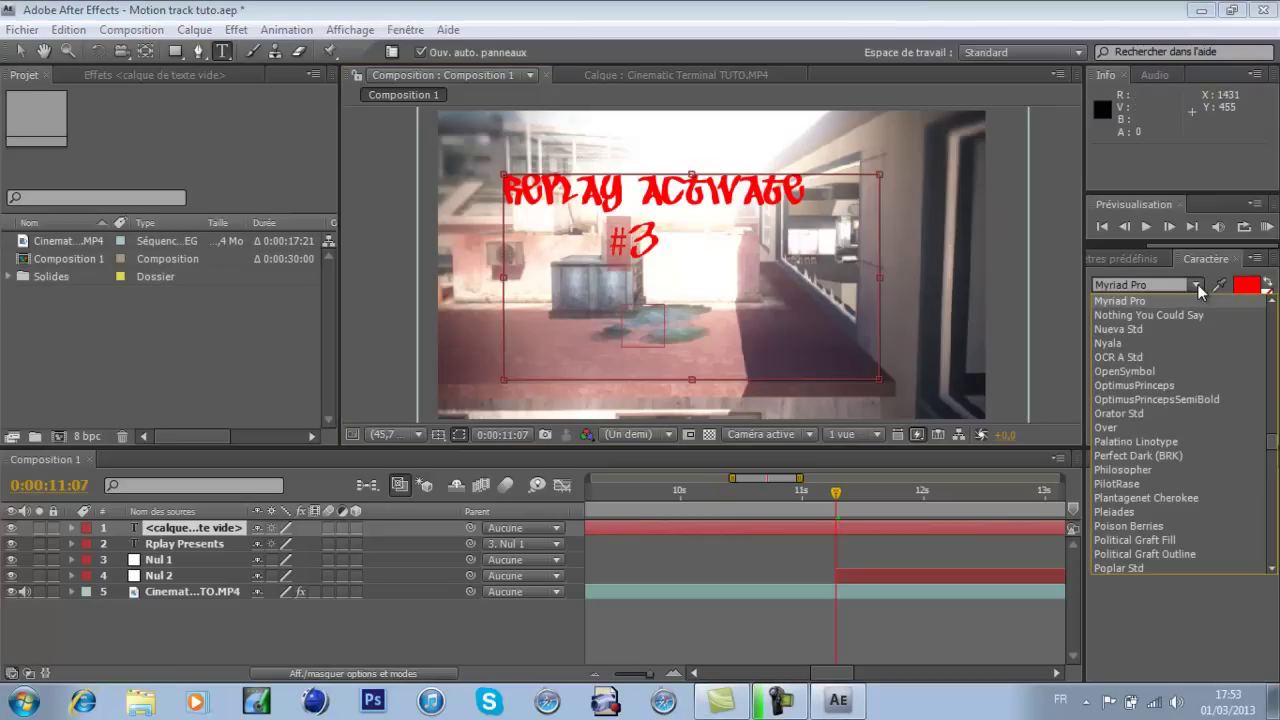
left_click_drag(1270, 449, 1272, 494)
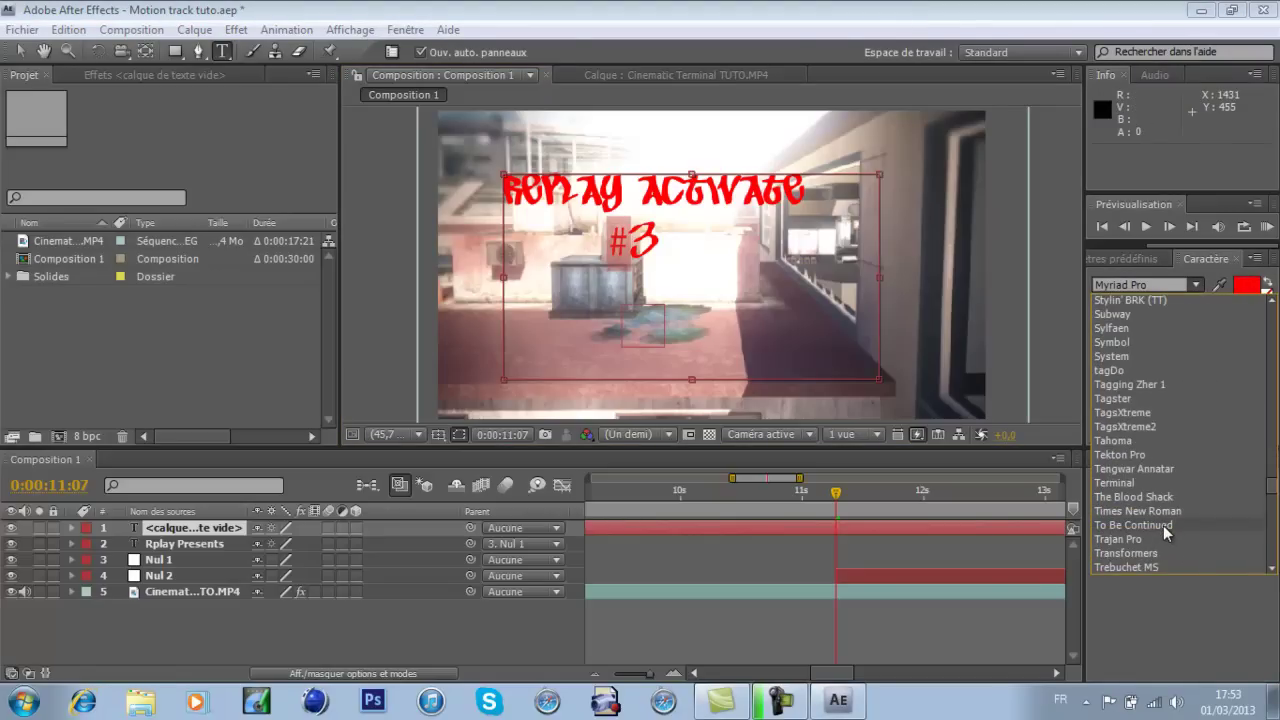
left_click(1163, 525)
- Try to apply the To Be Continued font to the entire "Replay activate #3" text
left_click_drag(664, 256, 502, 192)
left_click(1196, 285)
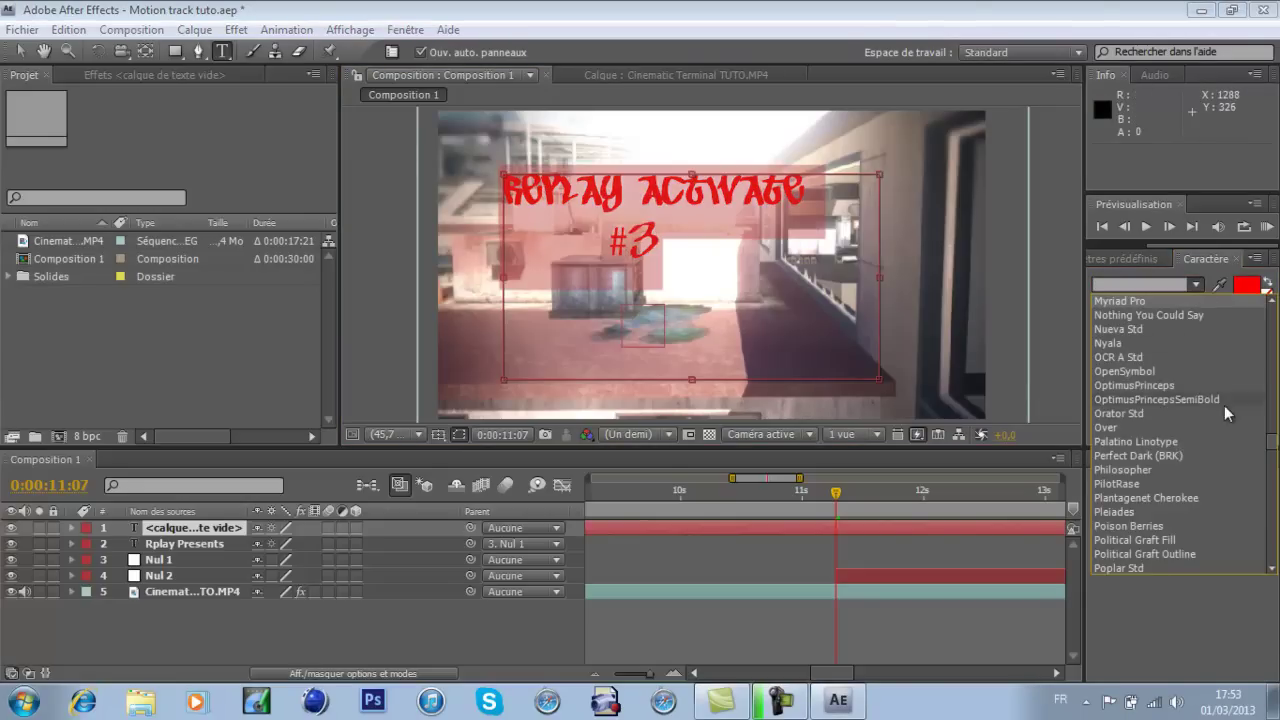
left_click_drag(1277, 453, 1274, 490)
left_click(1170, 541)
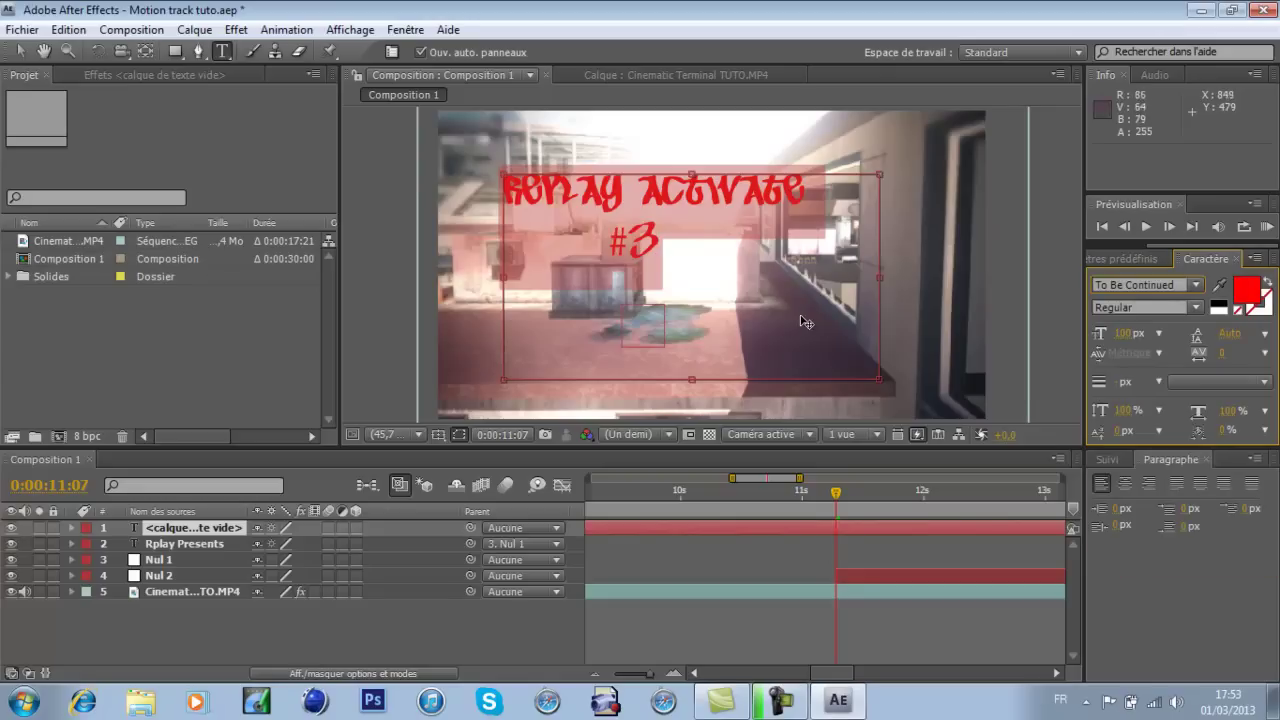
left_click(636, 232)
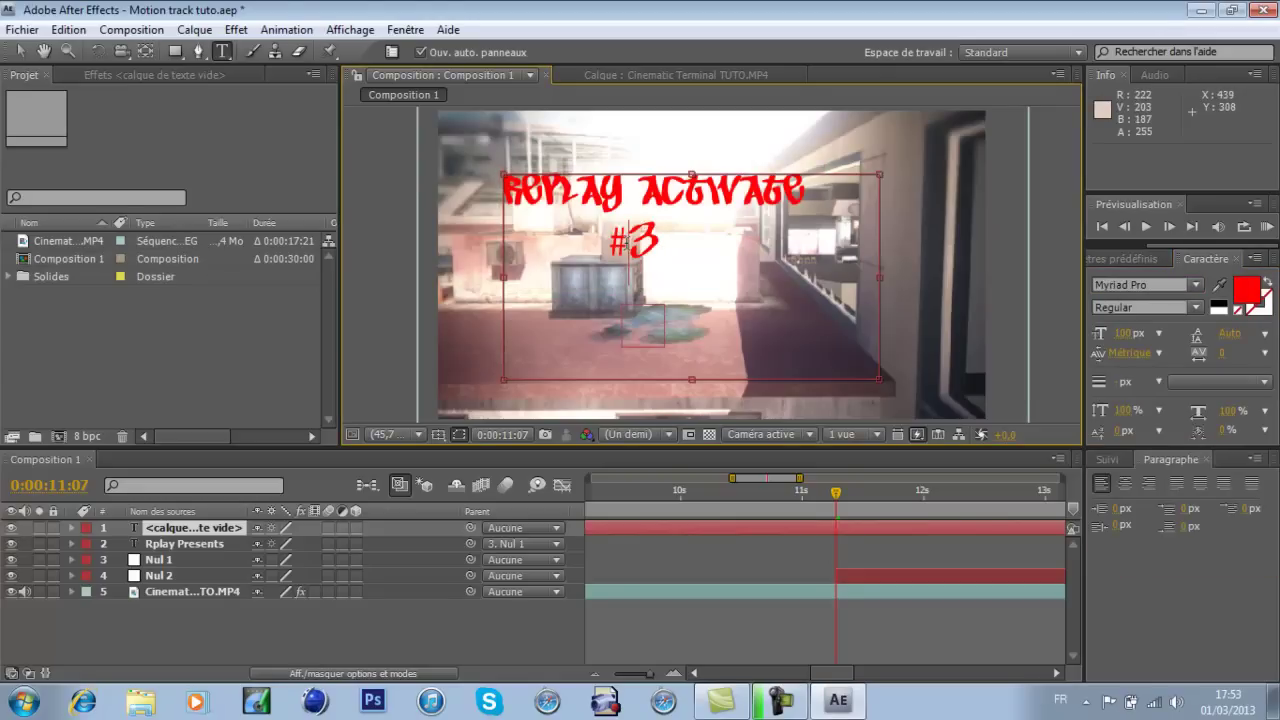
left_click(659, 246)
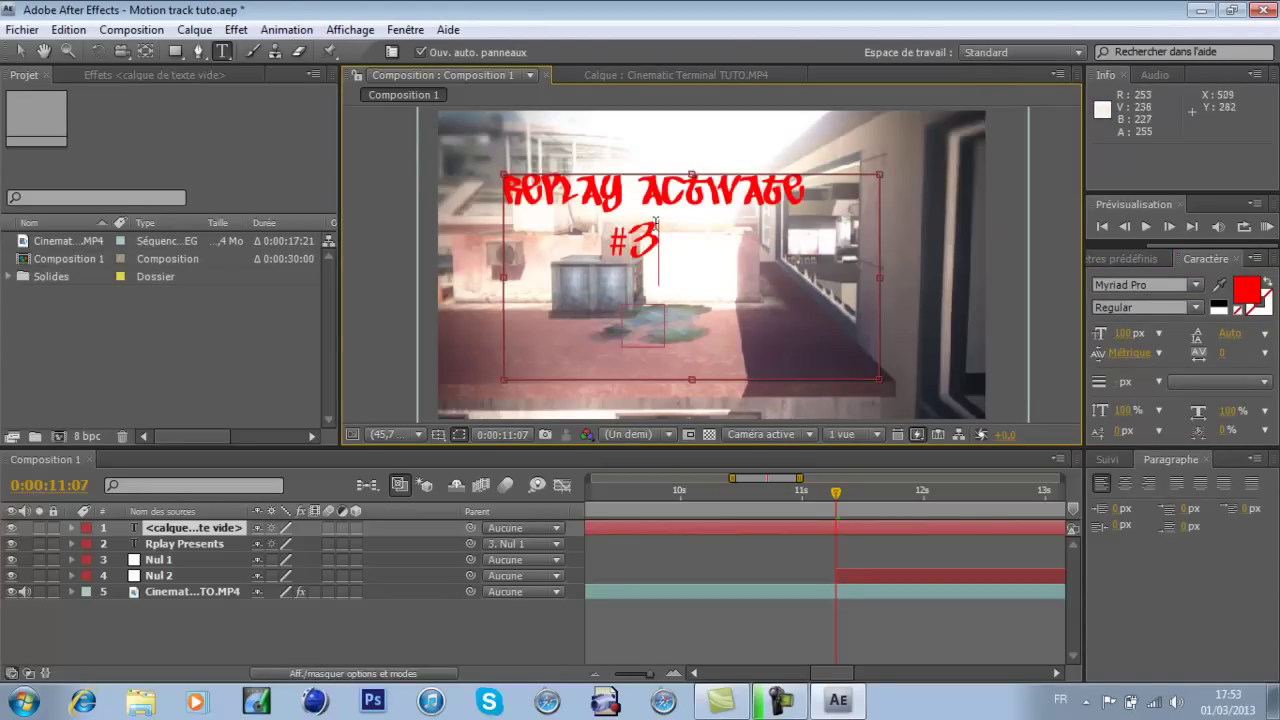
- Move the new text down over the blue container to about 563.5, 578.8 and parent its layer to Nul 2
left_click_drag(691, 138, 680, 203)
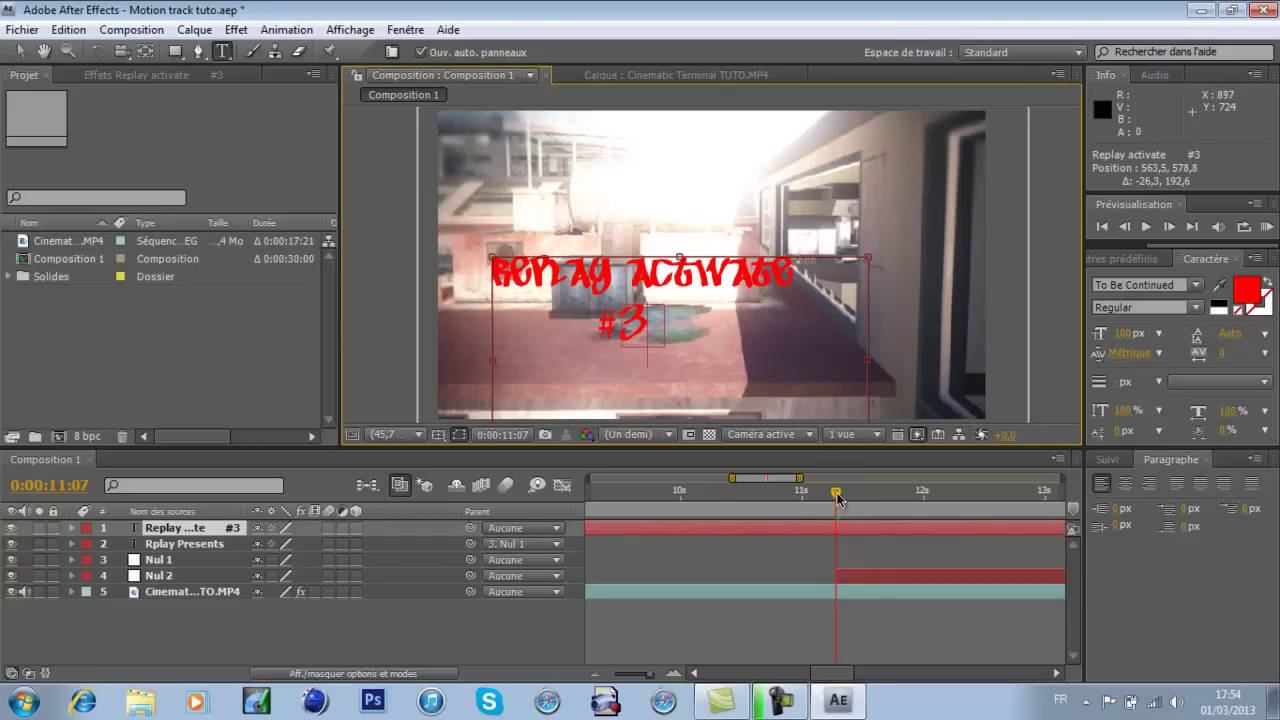
left_click_drag(471, 527, 216, 576)
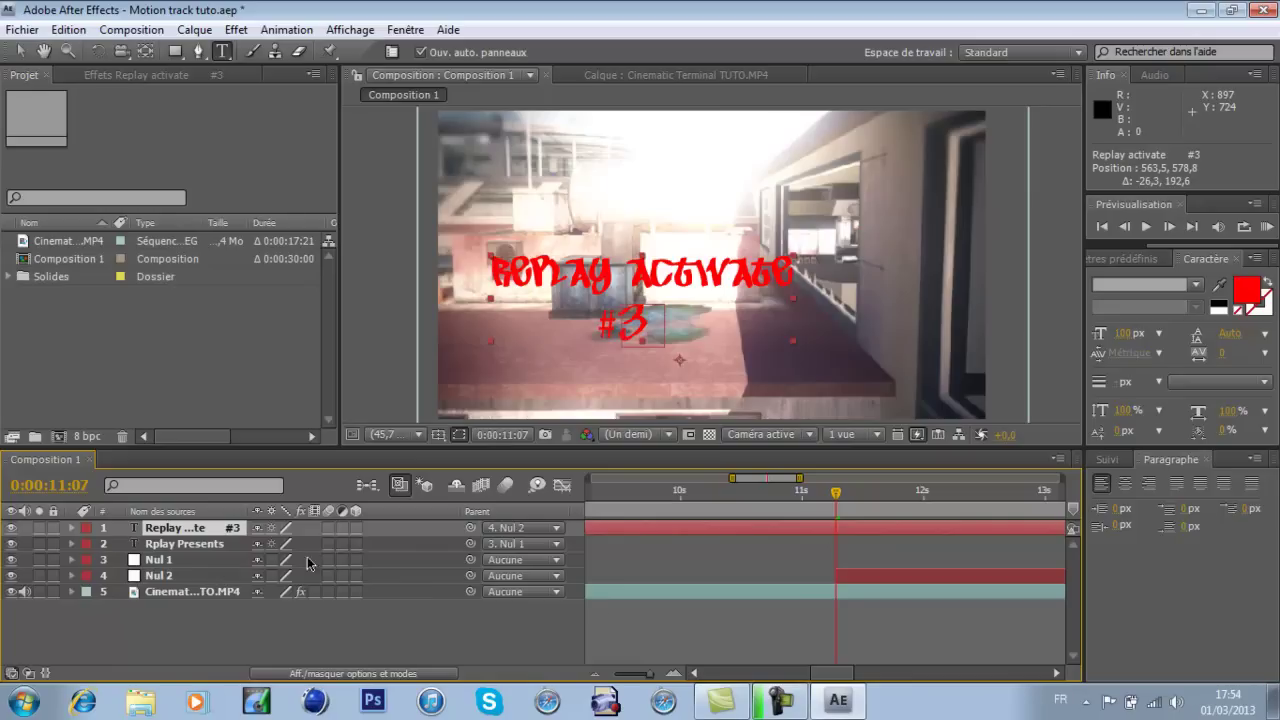
- Place the new text layer below Rplay Presents, then split it at 0:00:11:07 and delete the portion before that time
mouse_move(838, 498)
left_mouse_down()
mouse_move(919, 495)
mouse_move(838, 508)
left_mouse_up()
left_click_drag(820, 522, 208, 556)
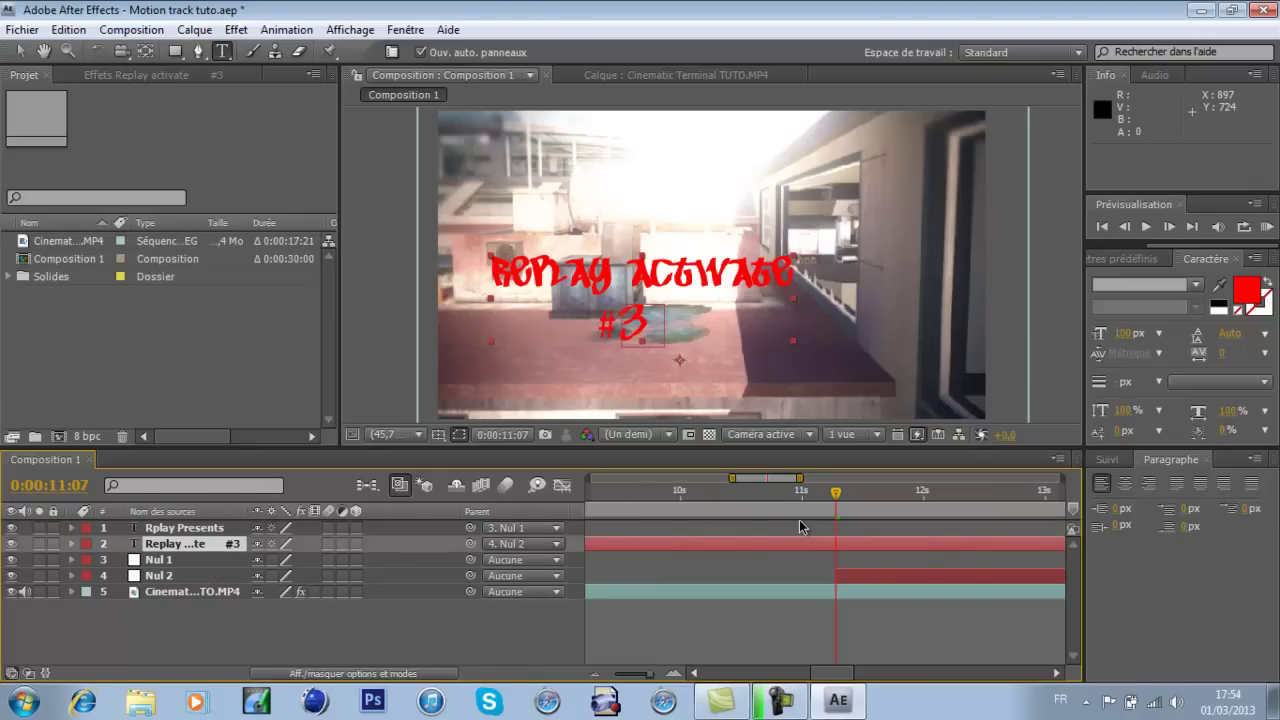
left_click(68, 29)
left_click(138, 252)
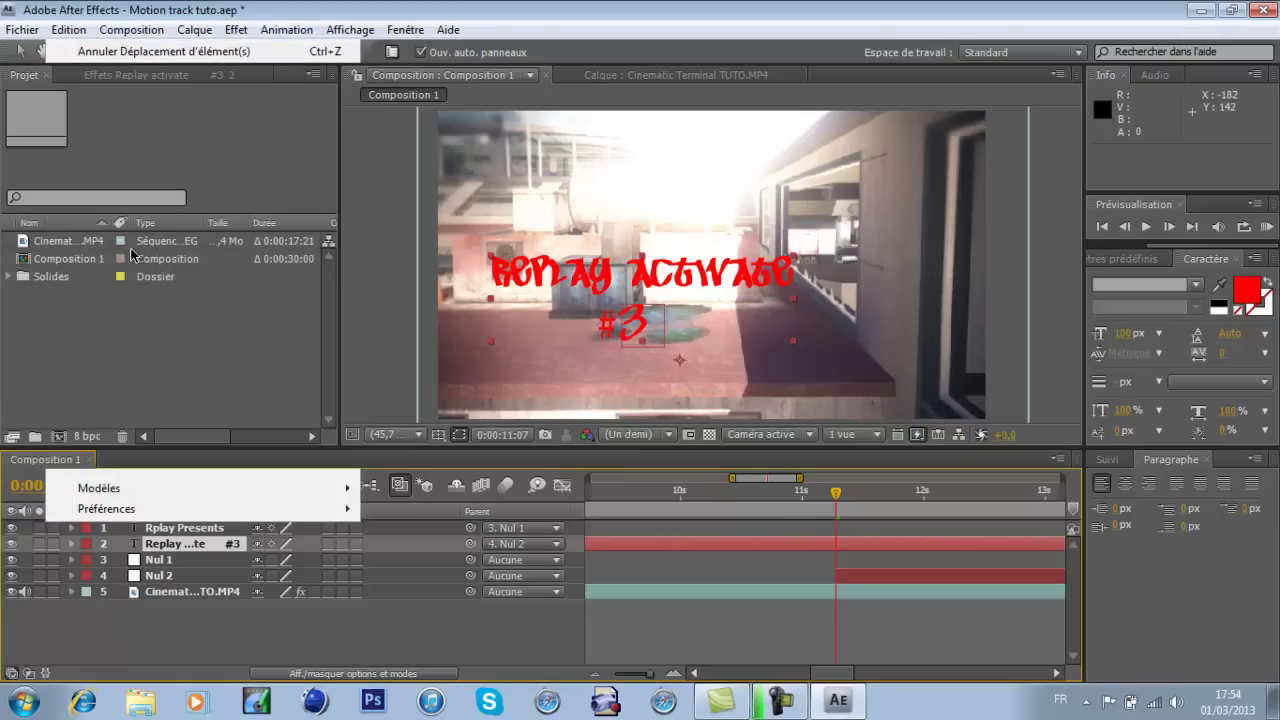
left_click(613, 559)
key("Delete")
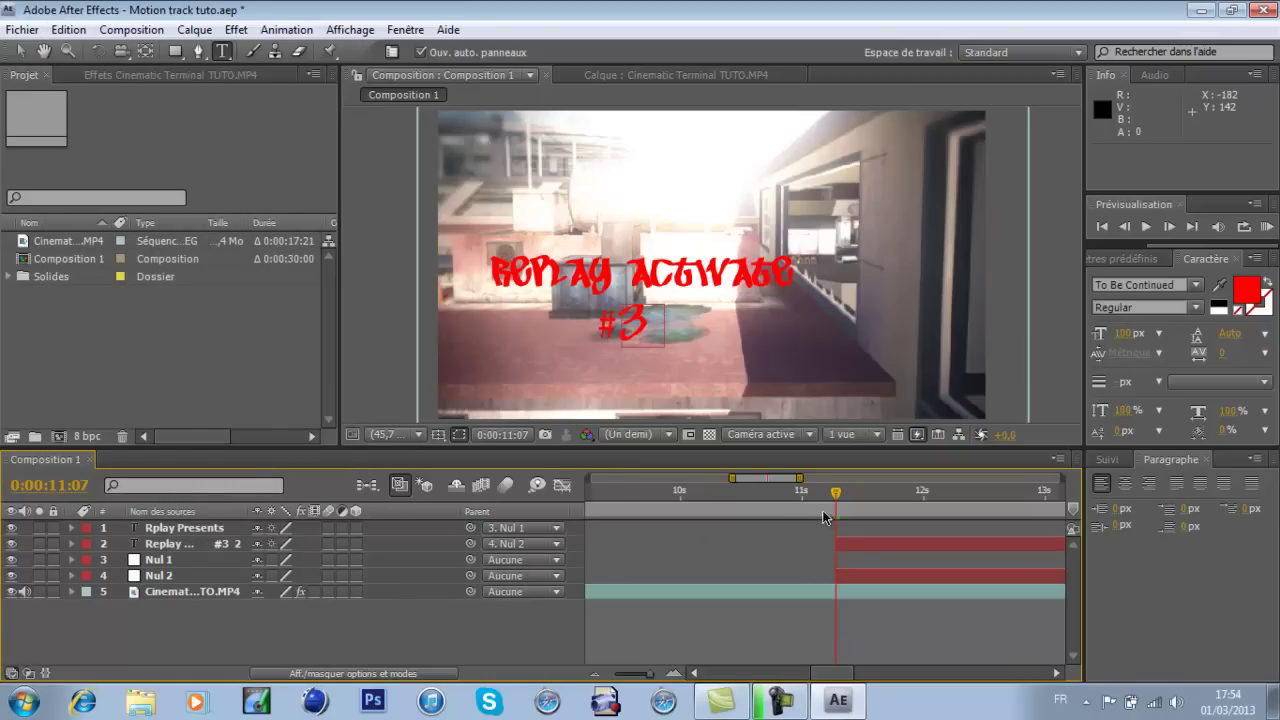
- Keyframe the trimmed text layer's opacity at 0:00:11:07, with a second keyframe of 0% at 0:00:11:15
left_click(849, 546)
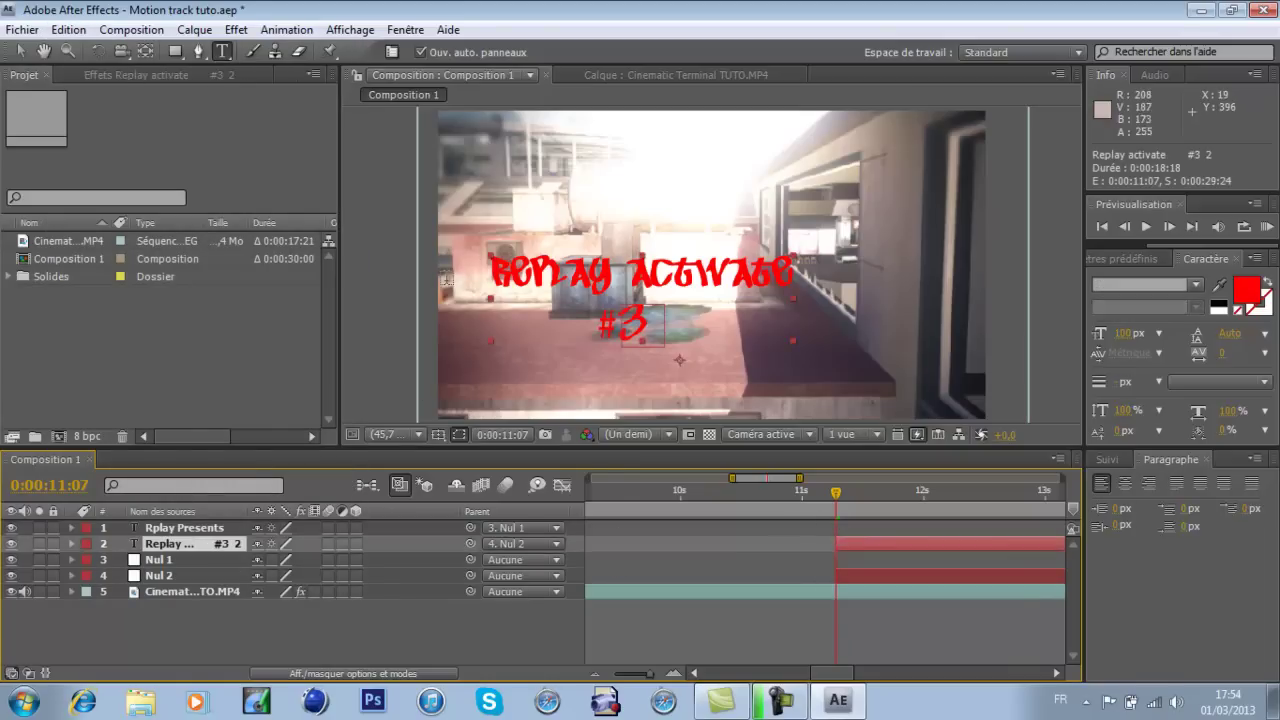
left_click(71, 544)
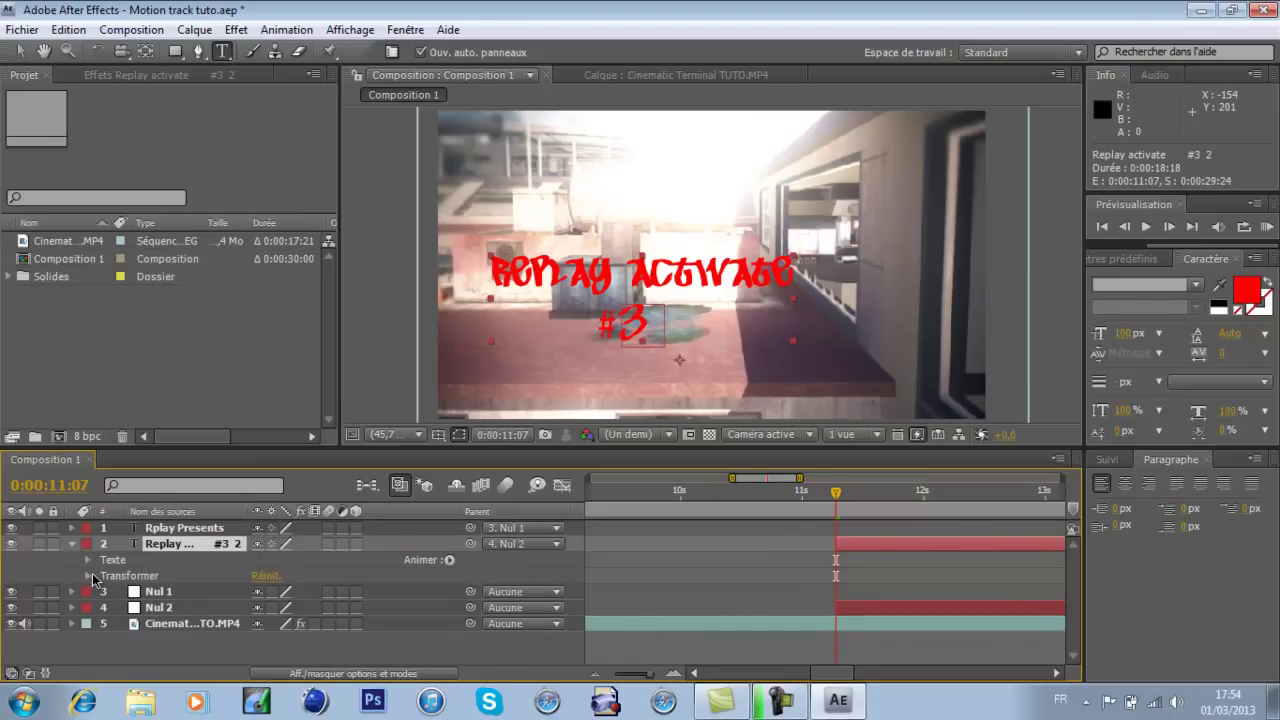
left_click(89, 576)
left_click(120, 656)
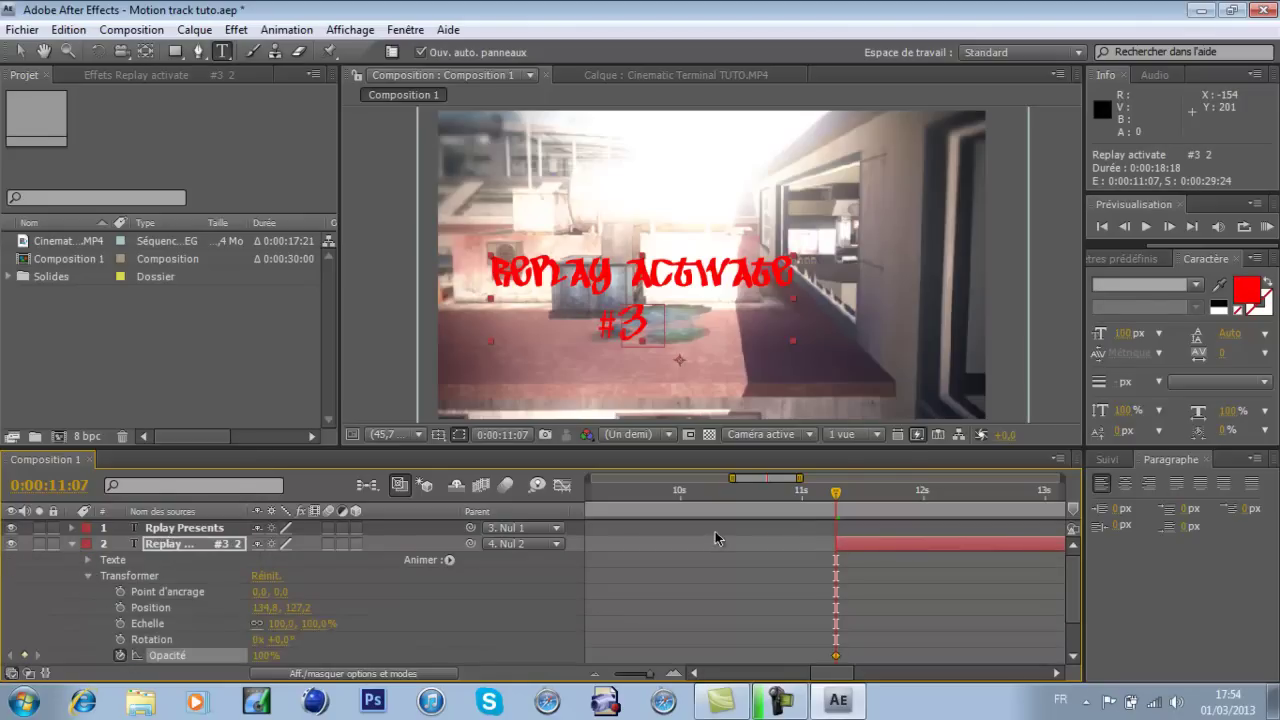
left_click(877, 499)
left_click_drag(266, 656, 99, 673)
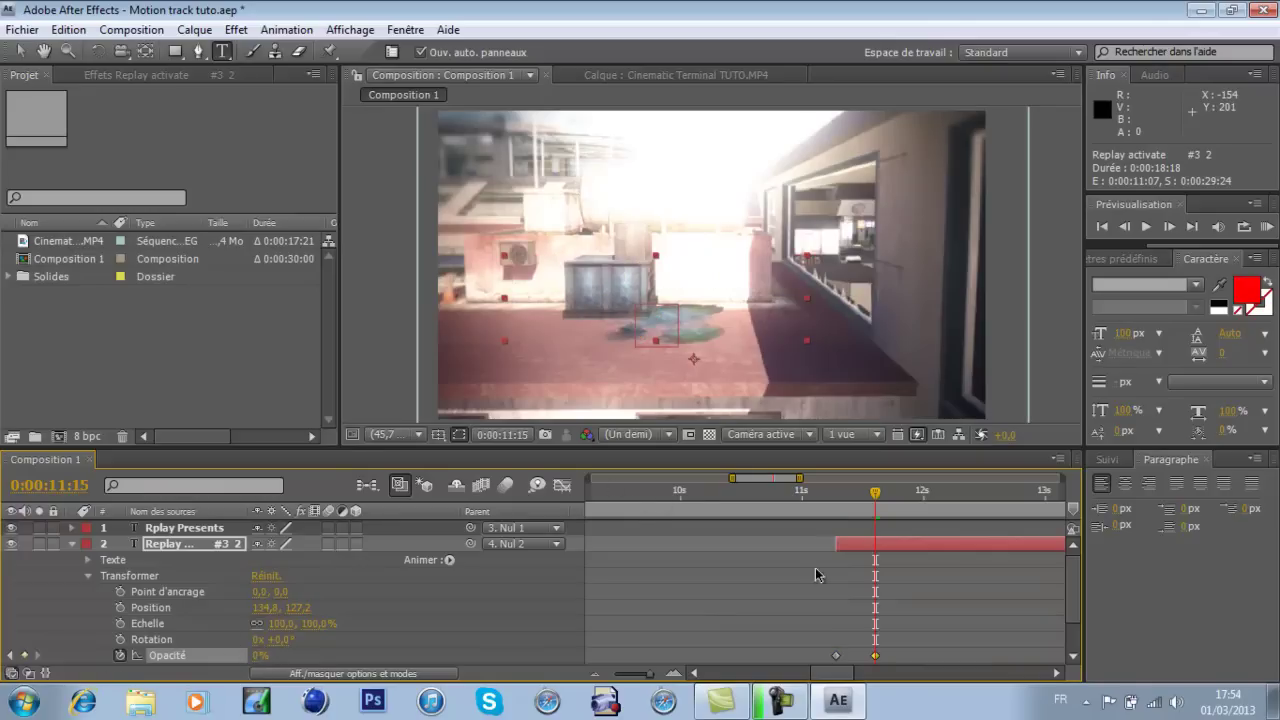
- Try to set the text layer's opacity keyframe at 0:00:11:07 to 0%
left_click(836, 656)
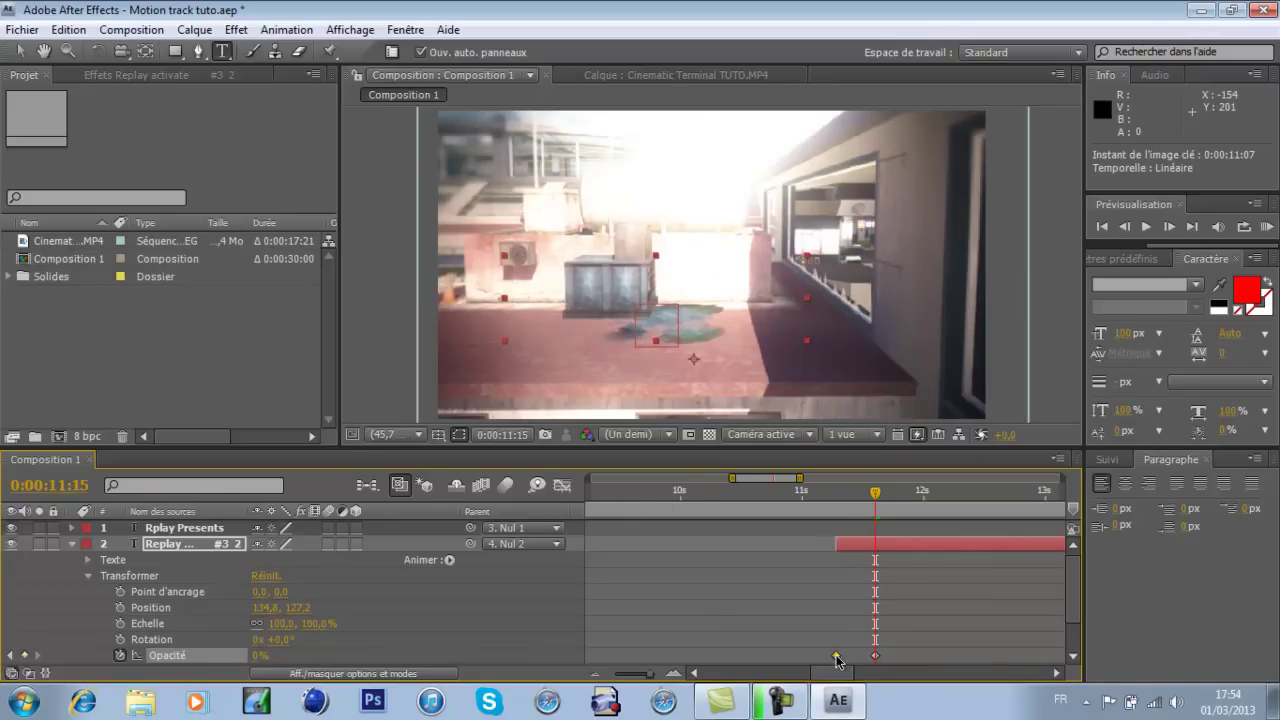
left_click(258, 656)
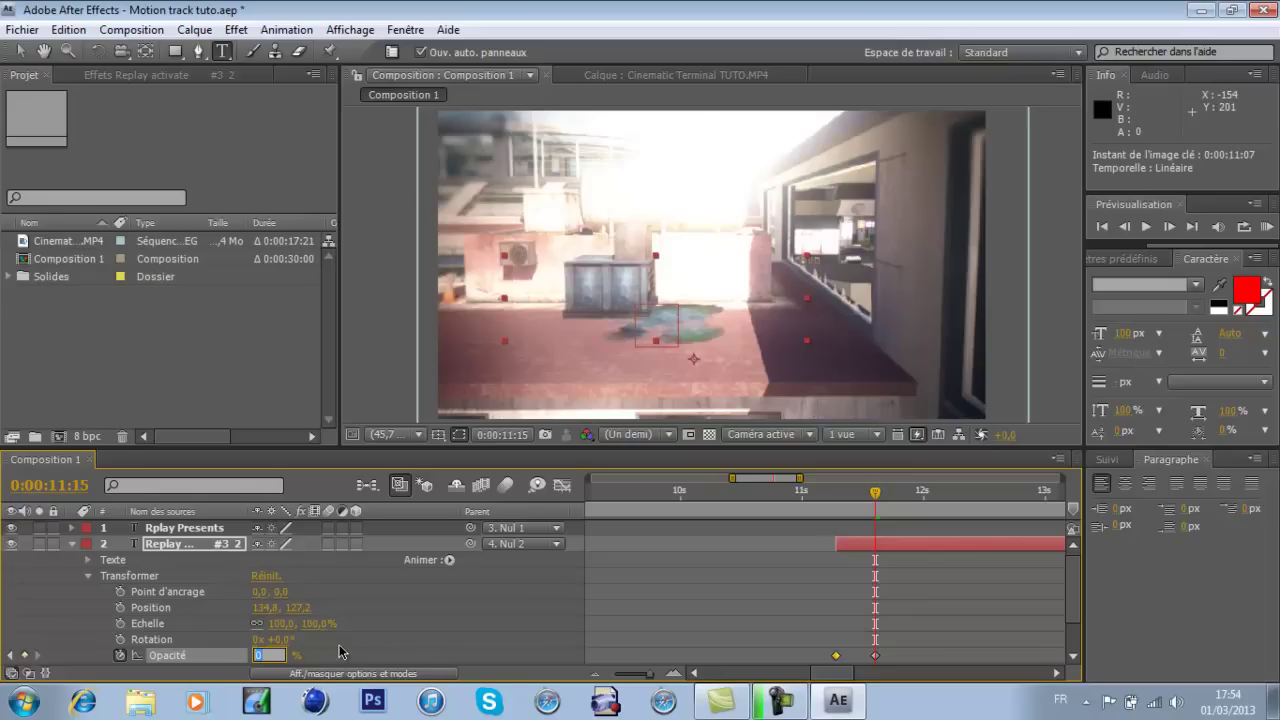
type("0")
left_click(876, 657)
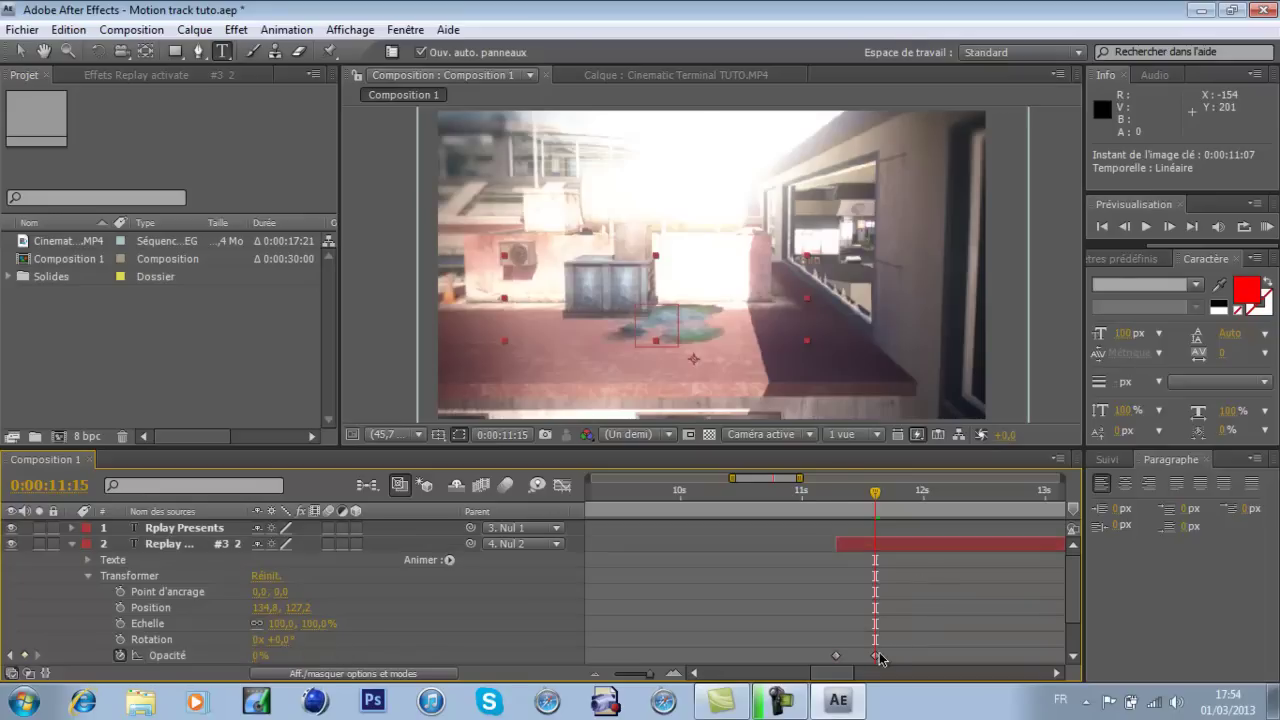
double_click(876, 656)
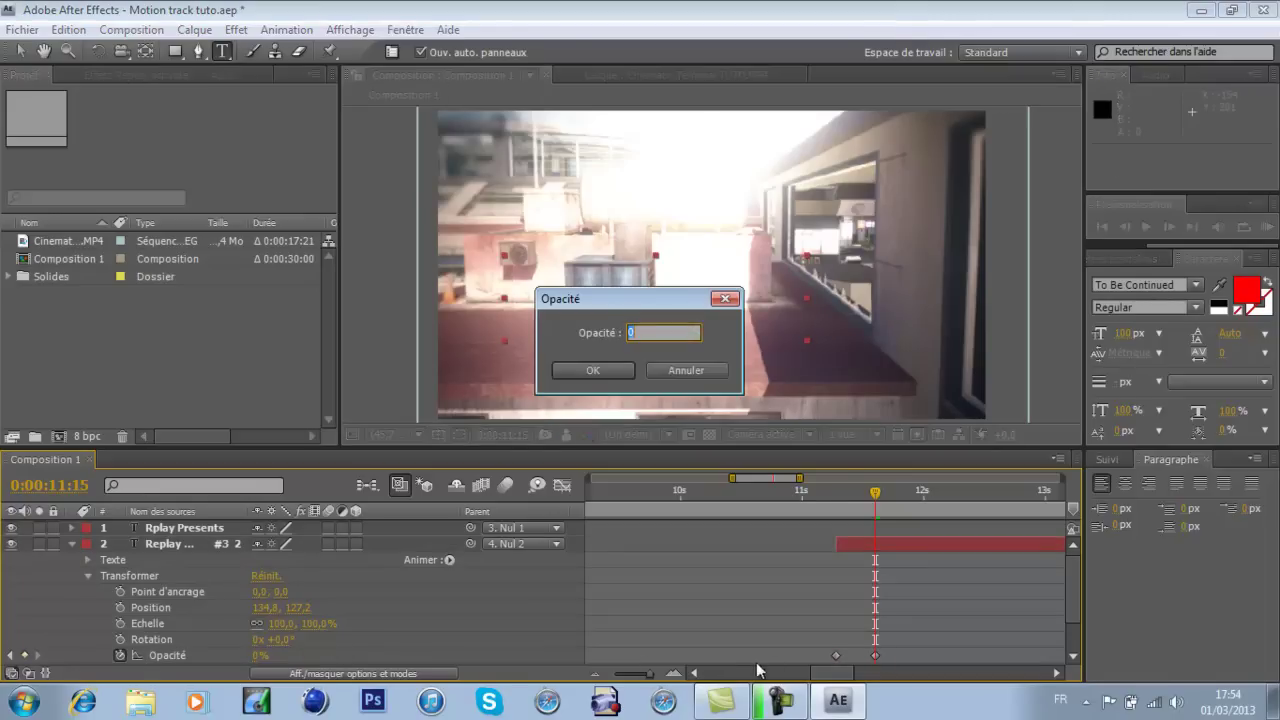
left_click(684, 370)
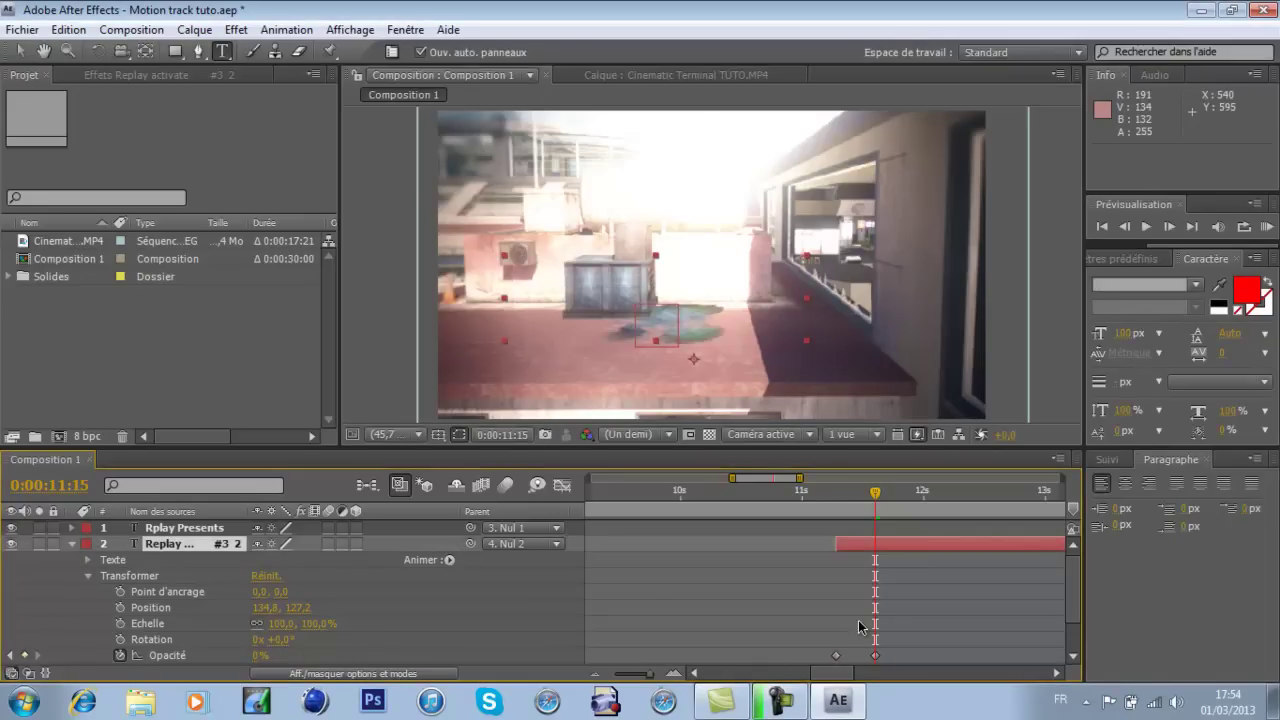
- Set the text layer's opacity keyframe at 0:00:11:15 to 100%
left_click(876, 656)
left_click(258, 655)
type("100")
key("Return")
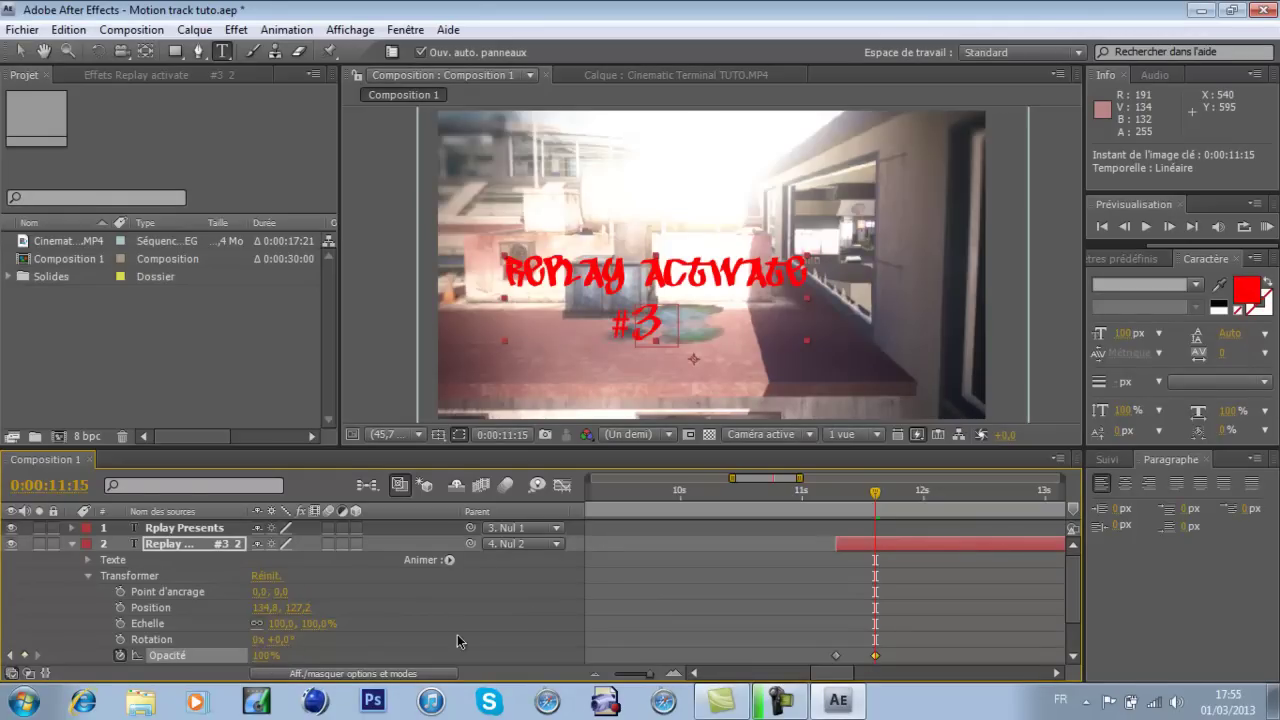
- Try again to set the text layer's first opacity keyframe to 0% while staying at 0:00:11:15
left_click(836, 656)
left_click(265, 655)
type("0")
key("Return")
- Return to 0:00:11:07 and set the text layer's opacity keyframe there to 0%
left_click(73, 544)
left_click(832, 494)
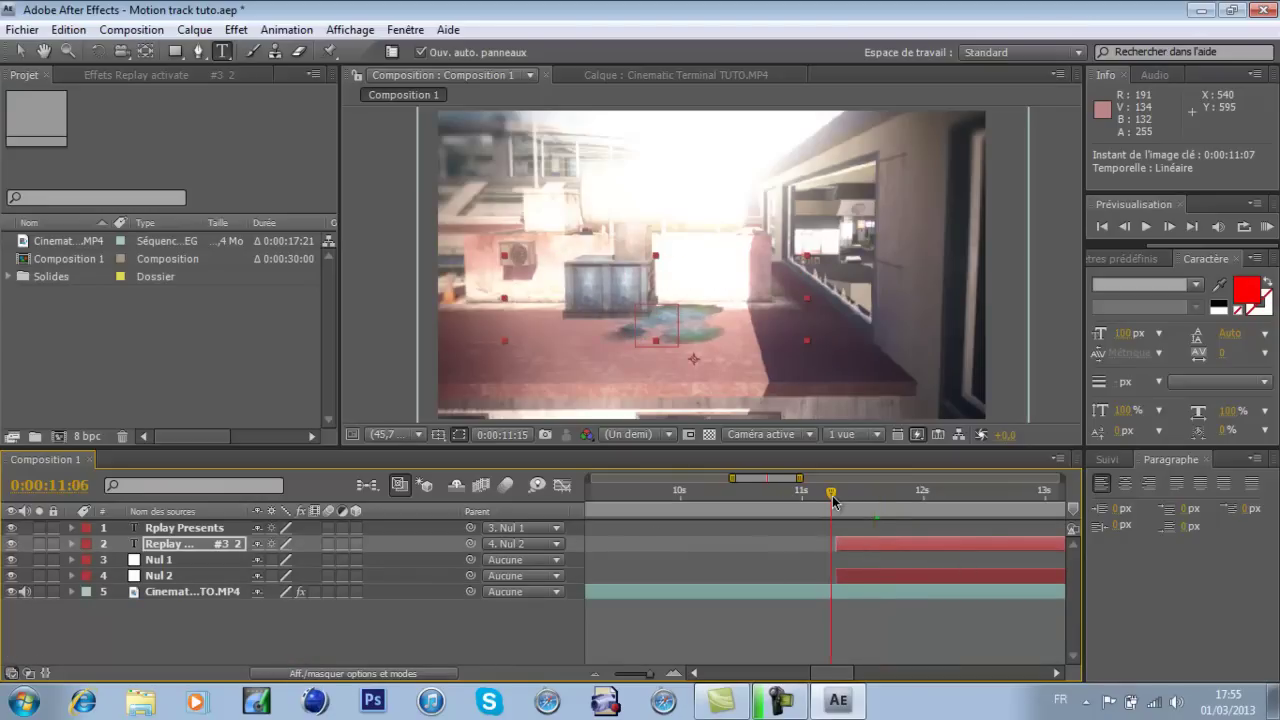
mouse_move(836, 497)
left_mouse_down()
mouse_move(849, 503)
mouse_move(836, 505)
left_mouse_up()
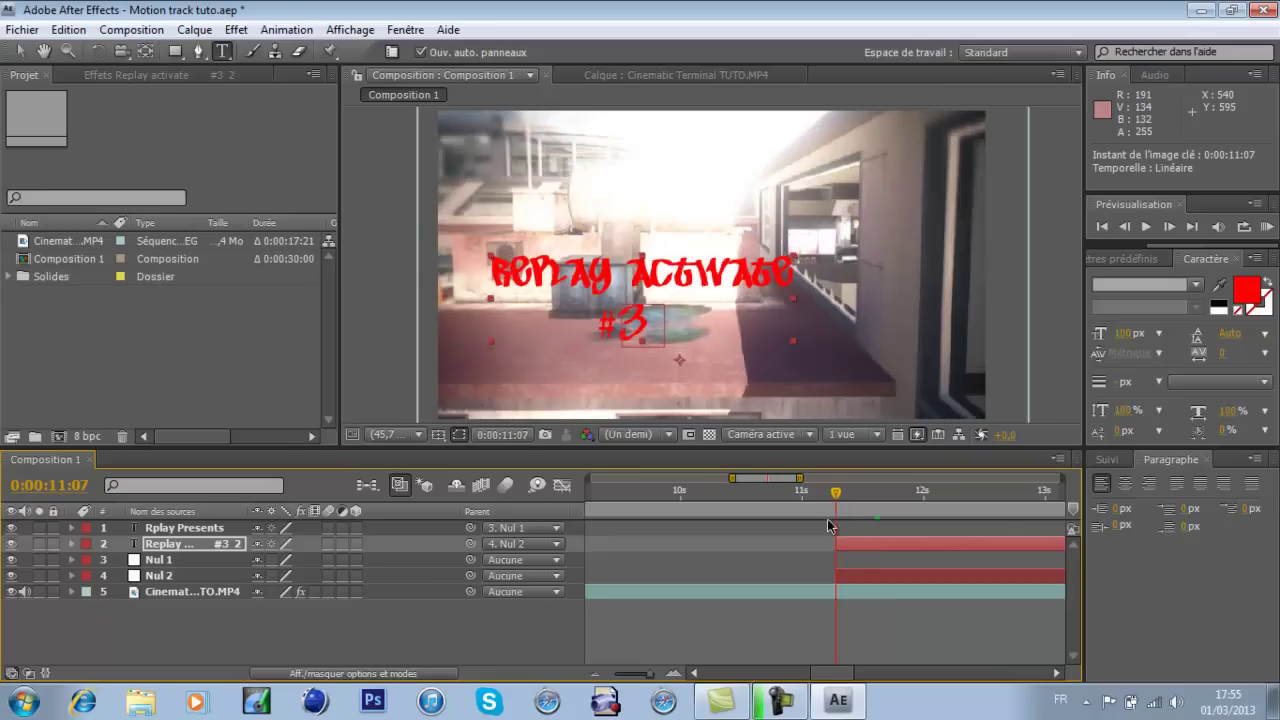
left_click(71, 544)
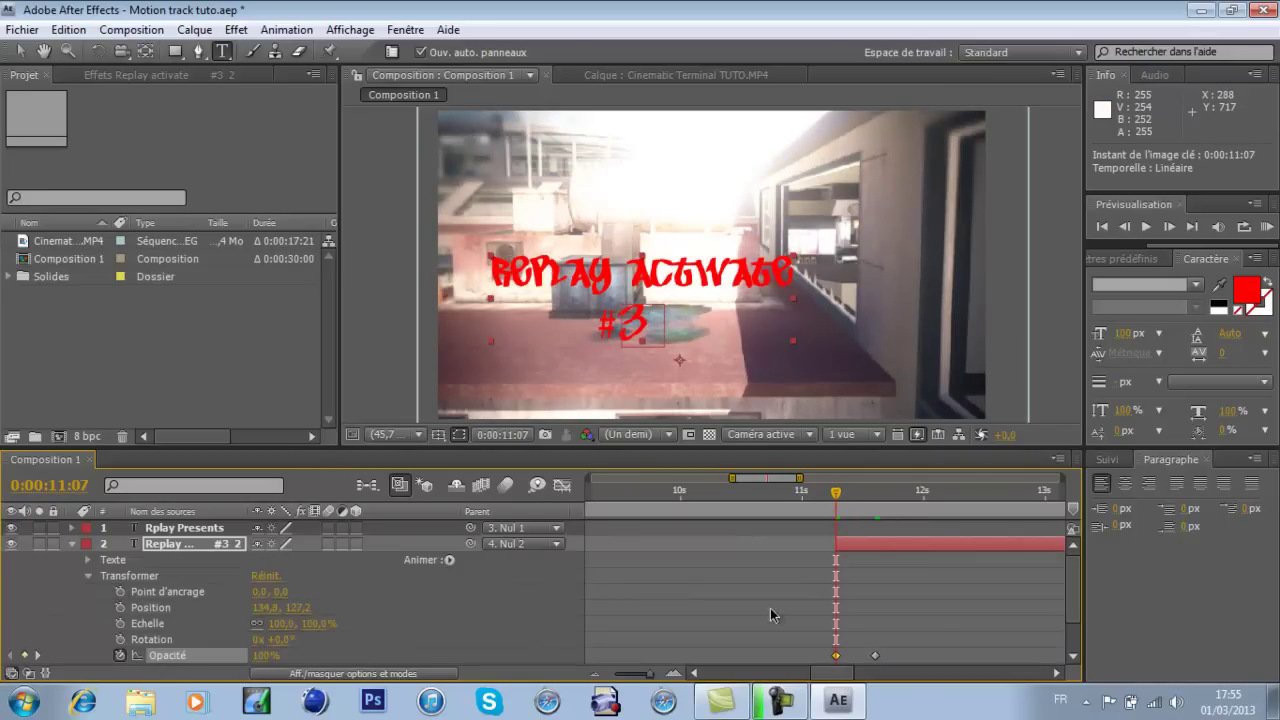
left_click(266, 655)
type("0")
key("Return")
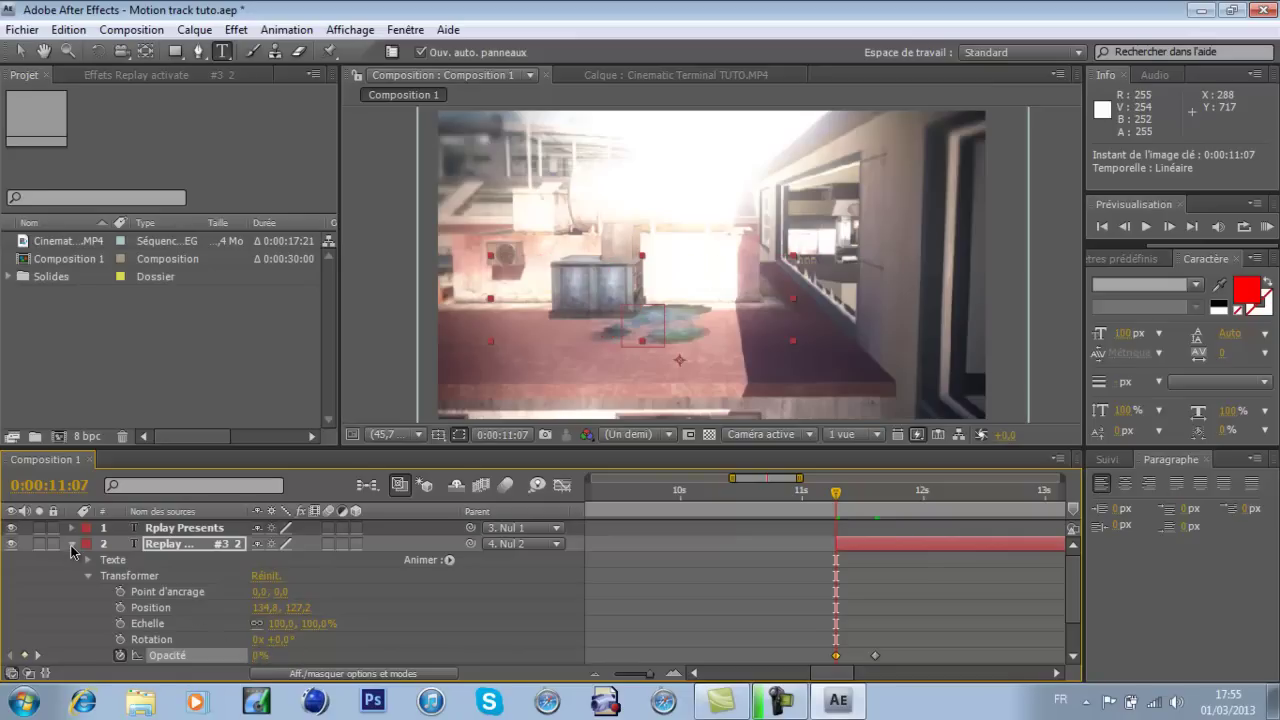
- Set the Replay activate #3 text layer's opacity to 100% at 0:00:11:16
left_click(72, 546)
left_click_drag(836, 496, 880, 499)
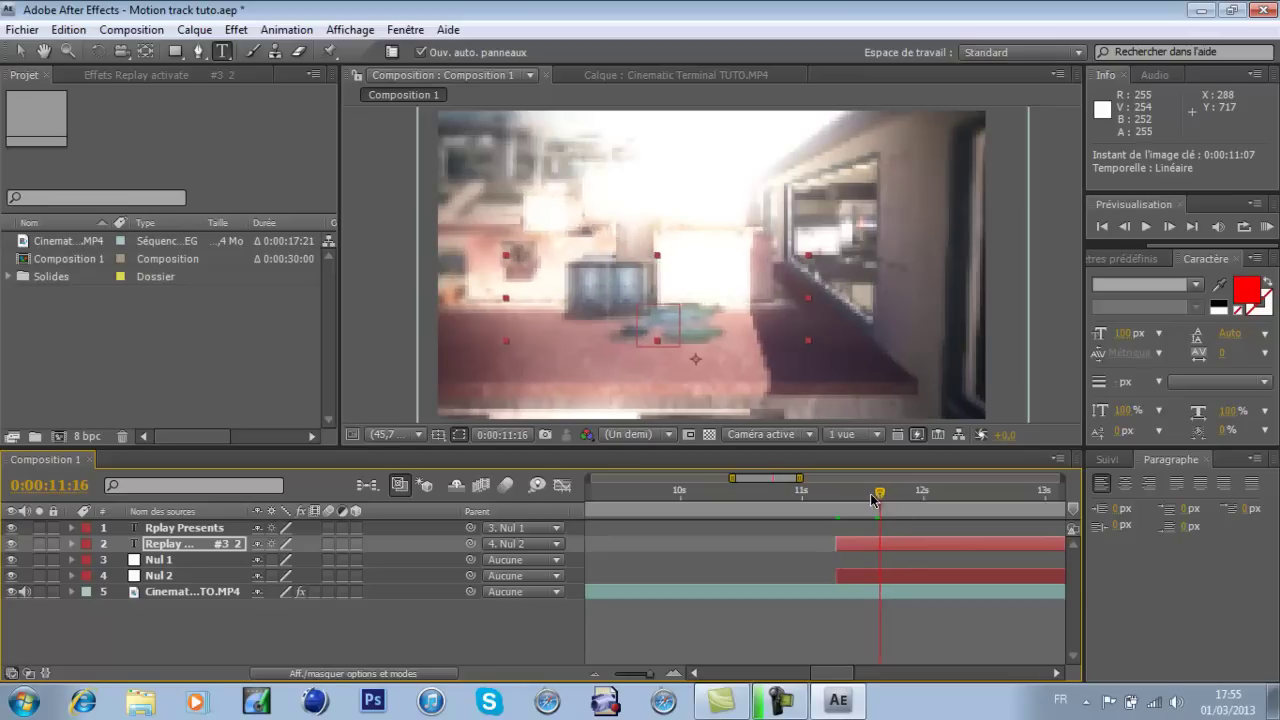
left_click(72, 543)
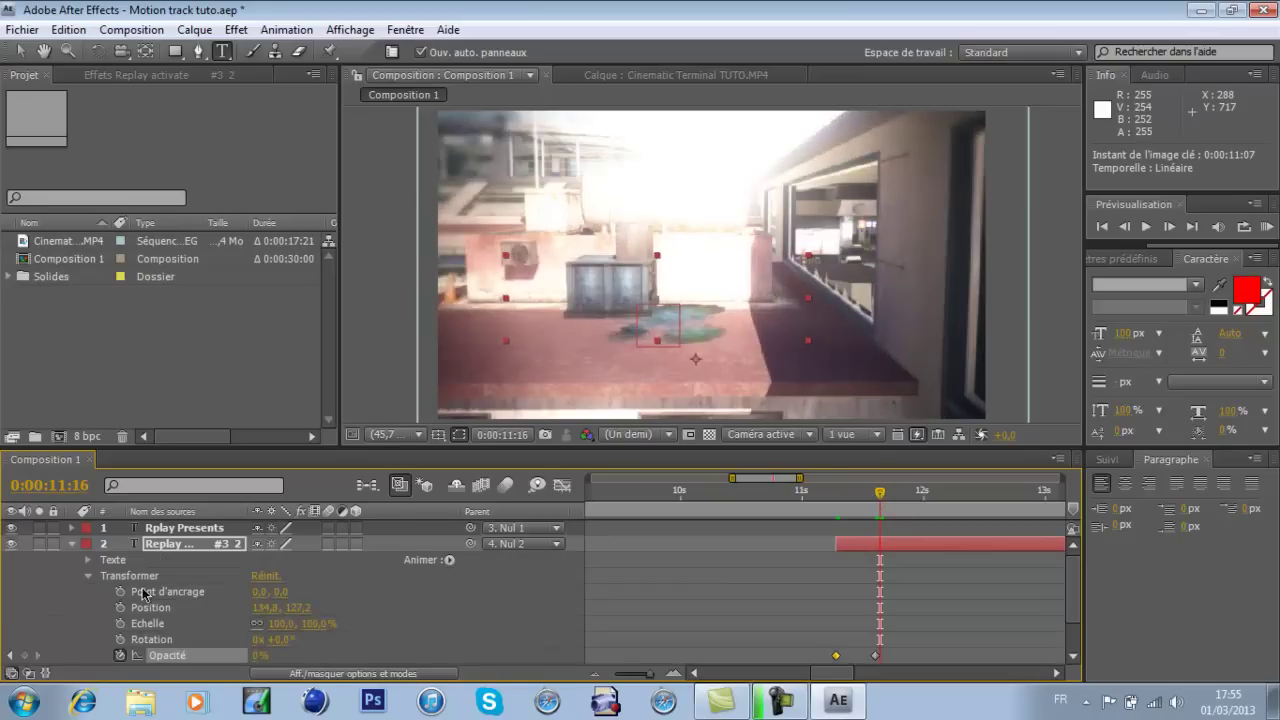
left_click(876, 656)
left_click(258, 655)
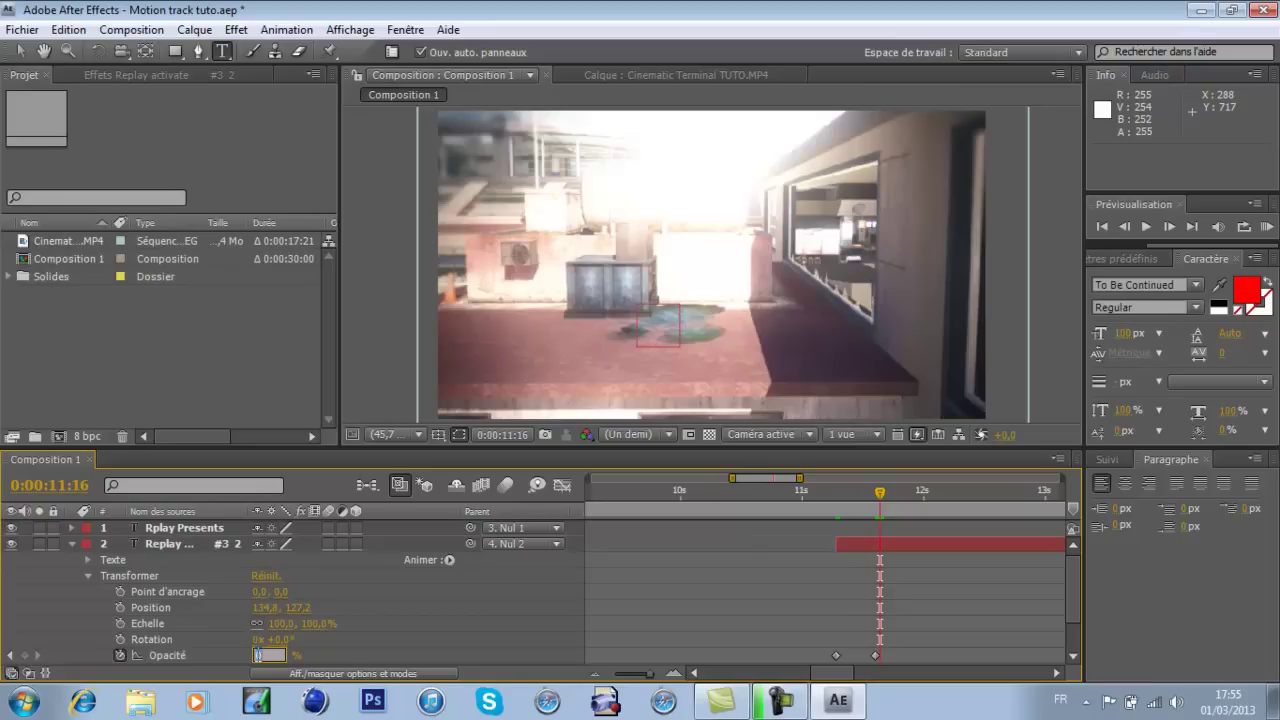
type("100")
key("Return")
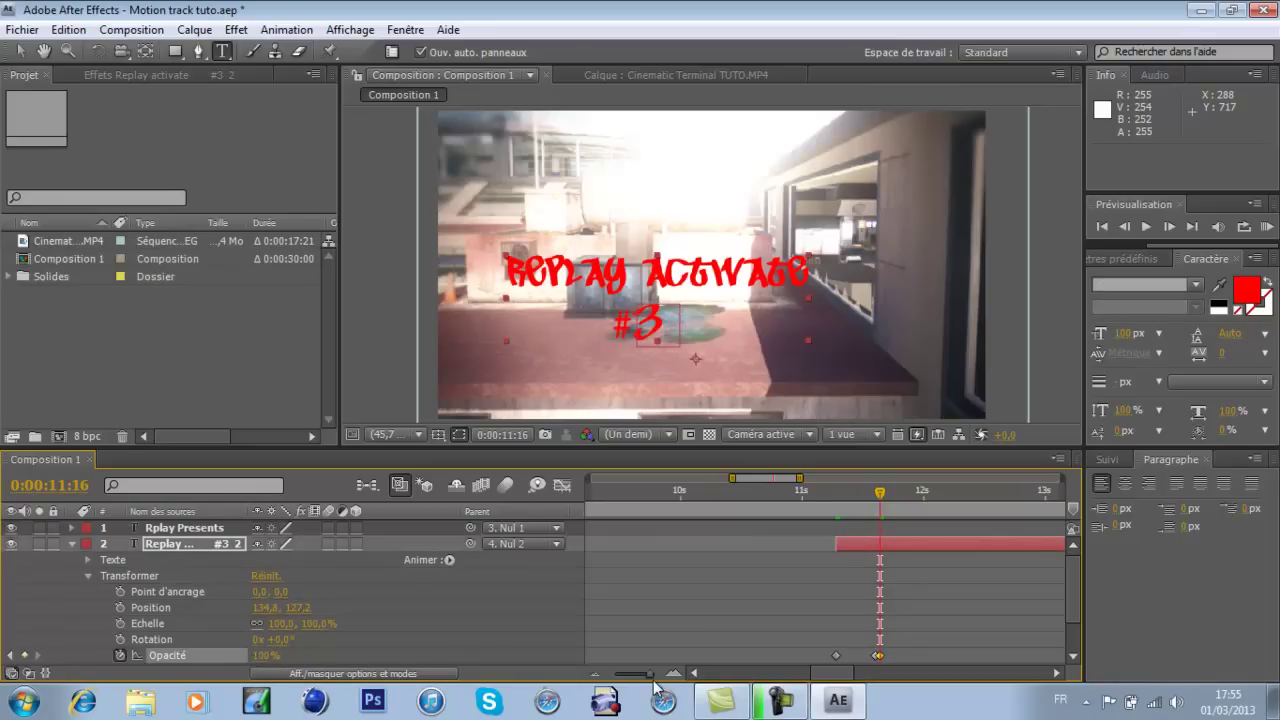
- Delete the text layer's old opacity keyframe at 0:00:11:15 and shift the 100% keyframe onto that frame
left_click(876, 657)
key("Delete")
left_click(880, 657)
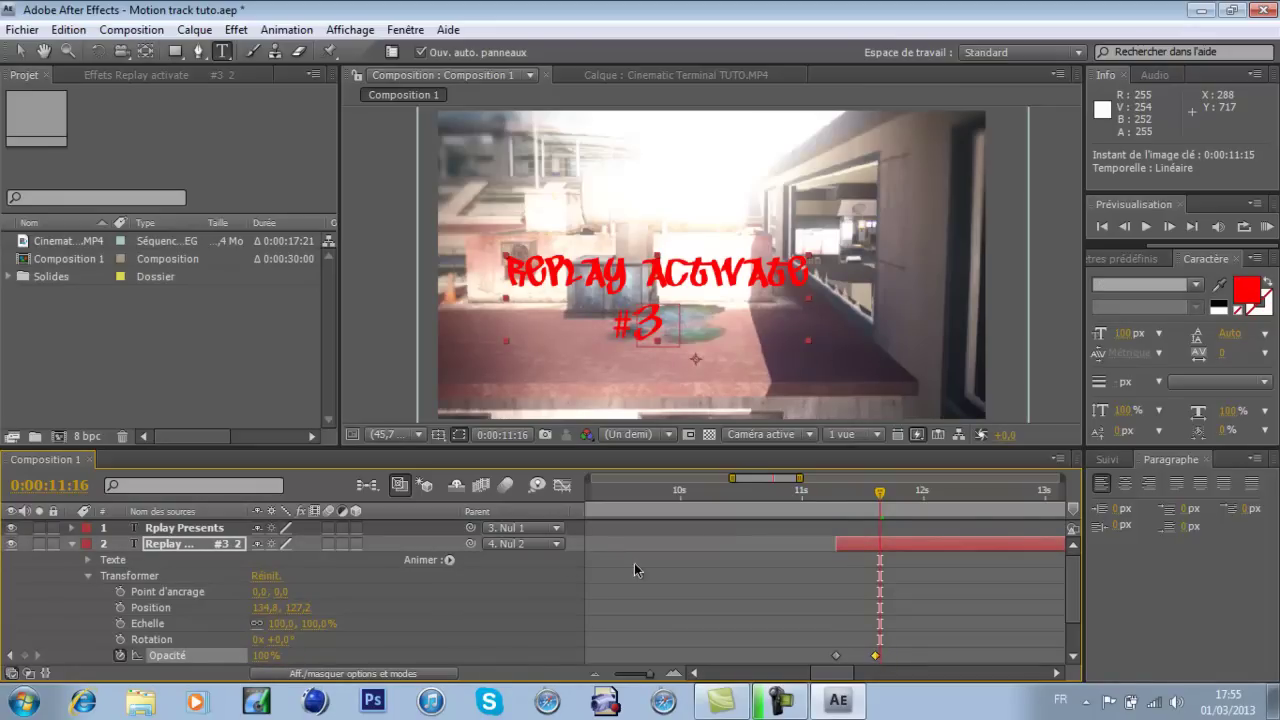
left_click(74, 543)
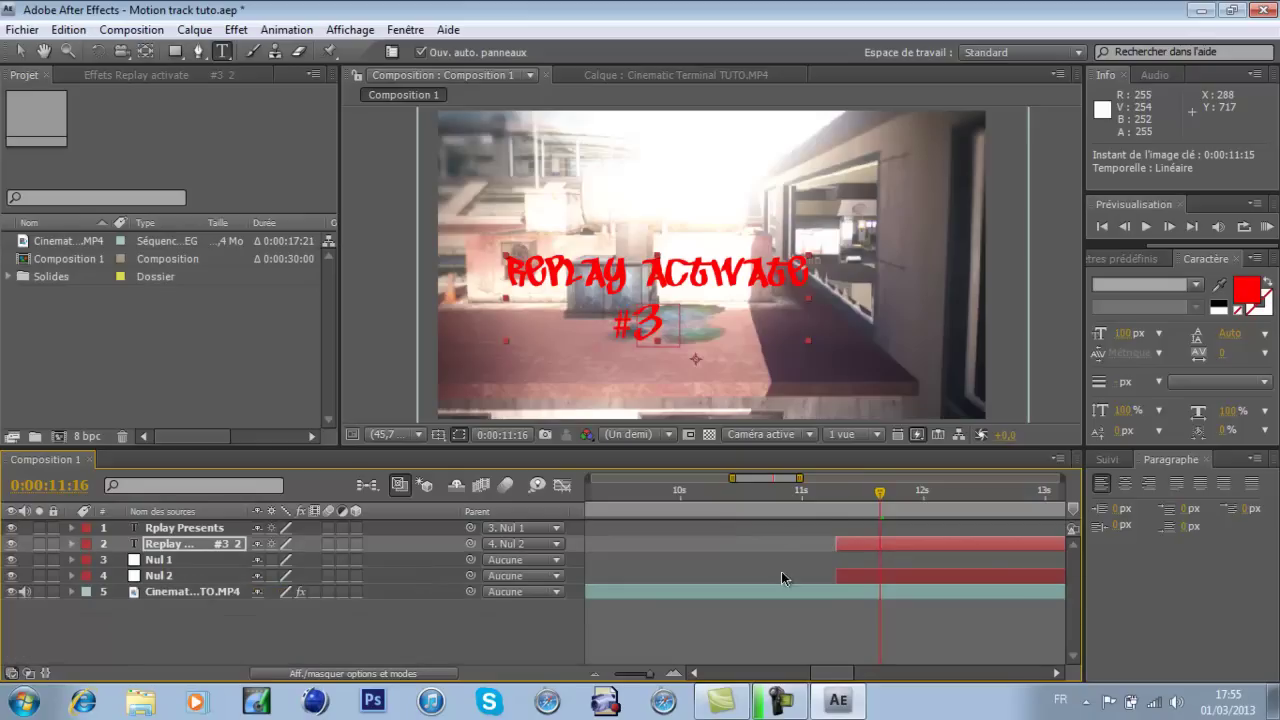
- Scrub through the Replay activate #3 fade-in and the opening title to check both animations
left_click(836, 504)
left_click_drag(839, 508, 871, 502)
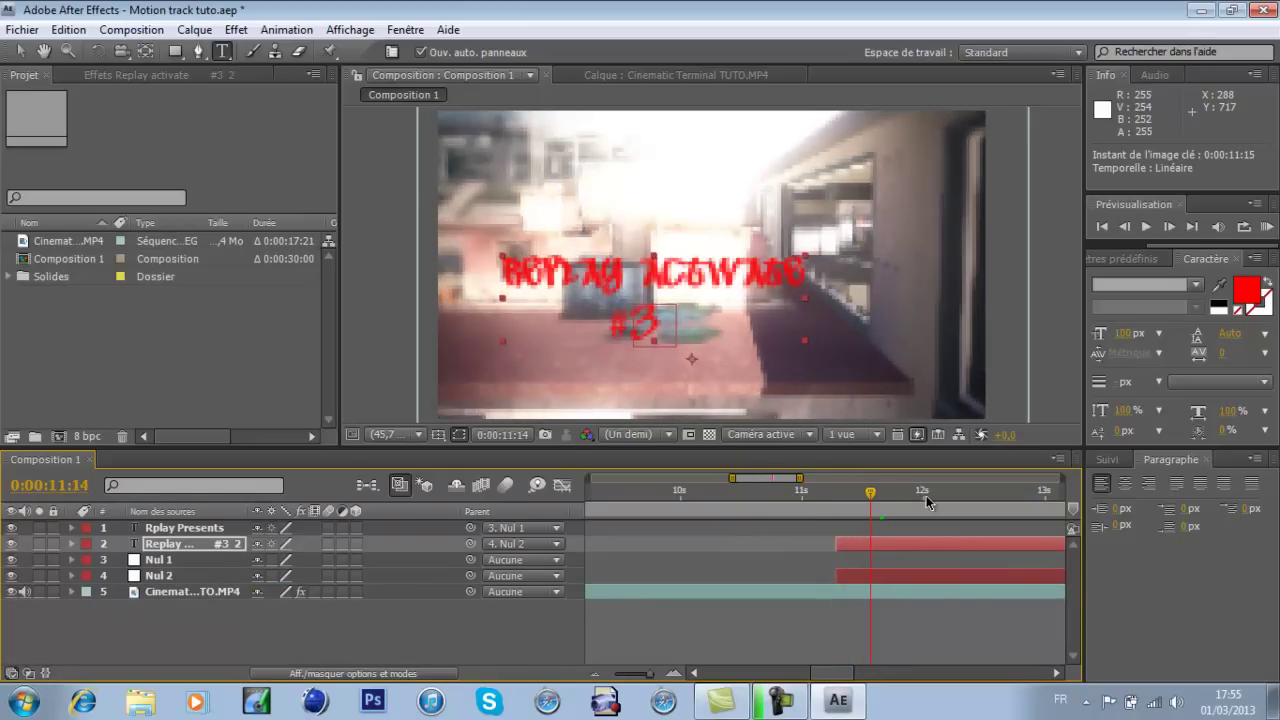
left_click_drag(822, 669, 820, 668)
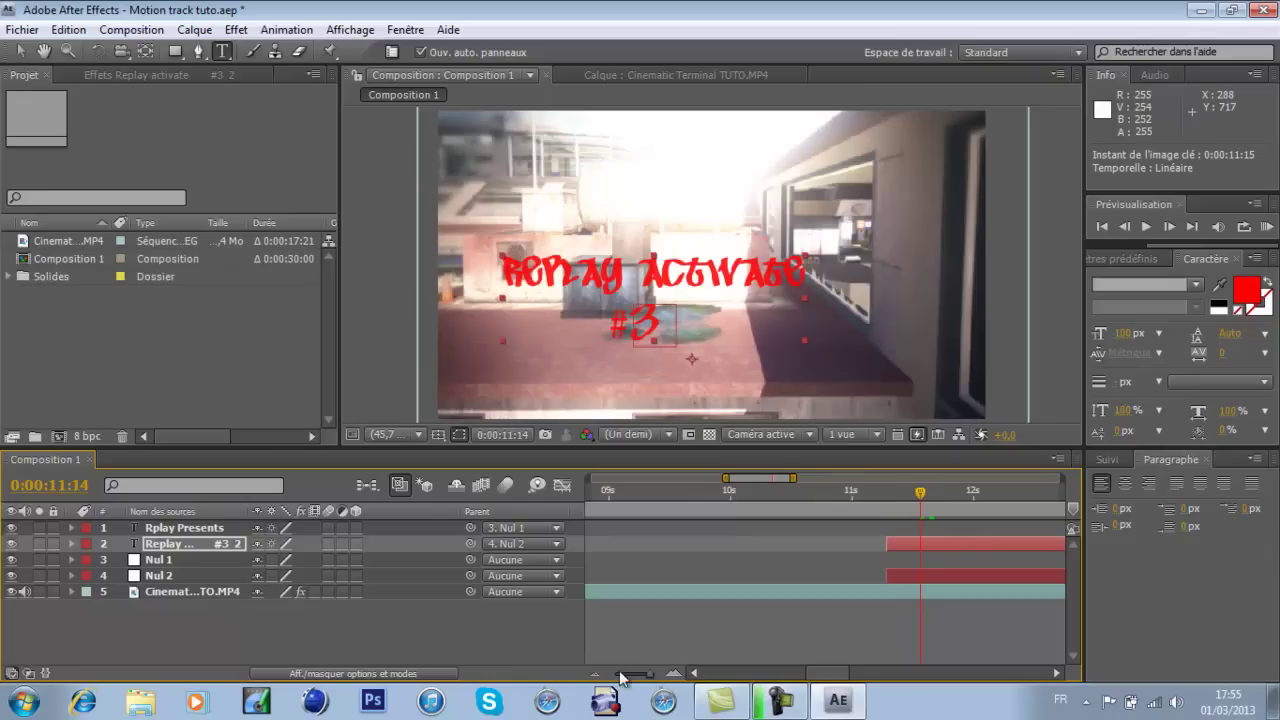
left_click_drag(652, 674, 612, 674)
left_click_drag(603, 494, 648, 488)
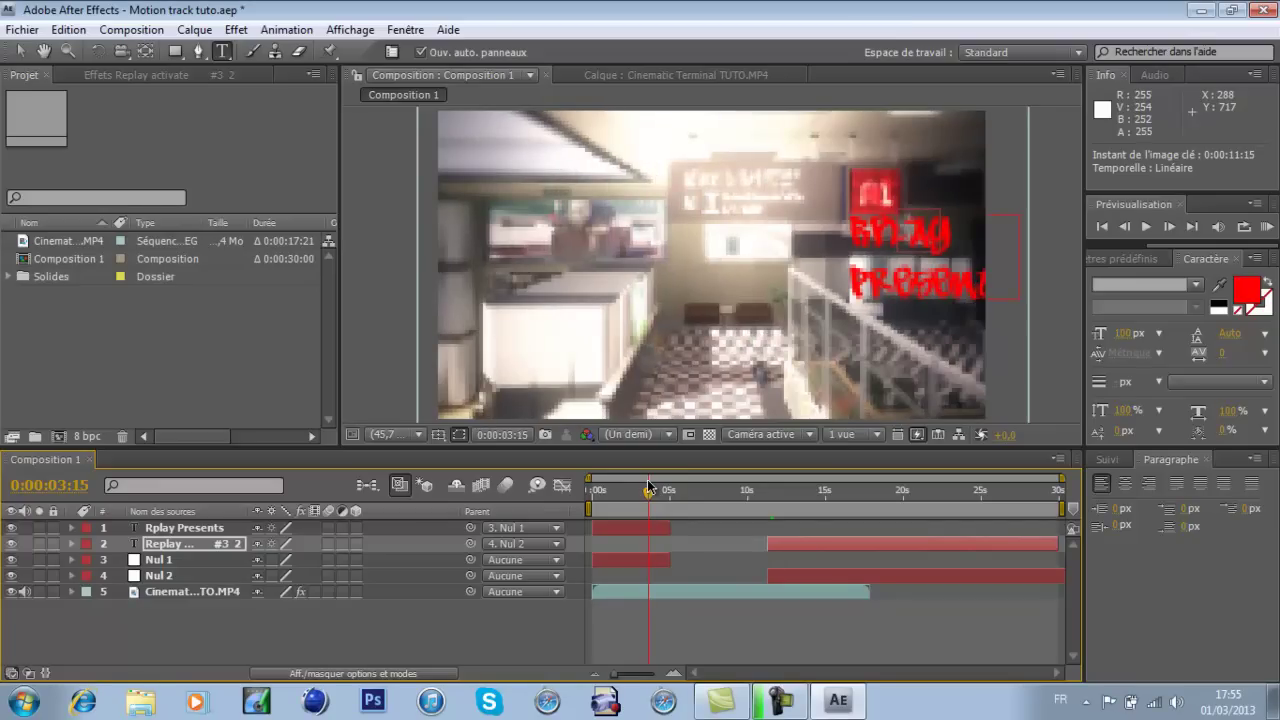
- Add an opacity keyframe to the Replay activate #3 layer at 0:00:16:07, keeping its current value
left_click_drag(648, 488, 845, 490)
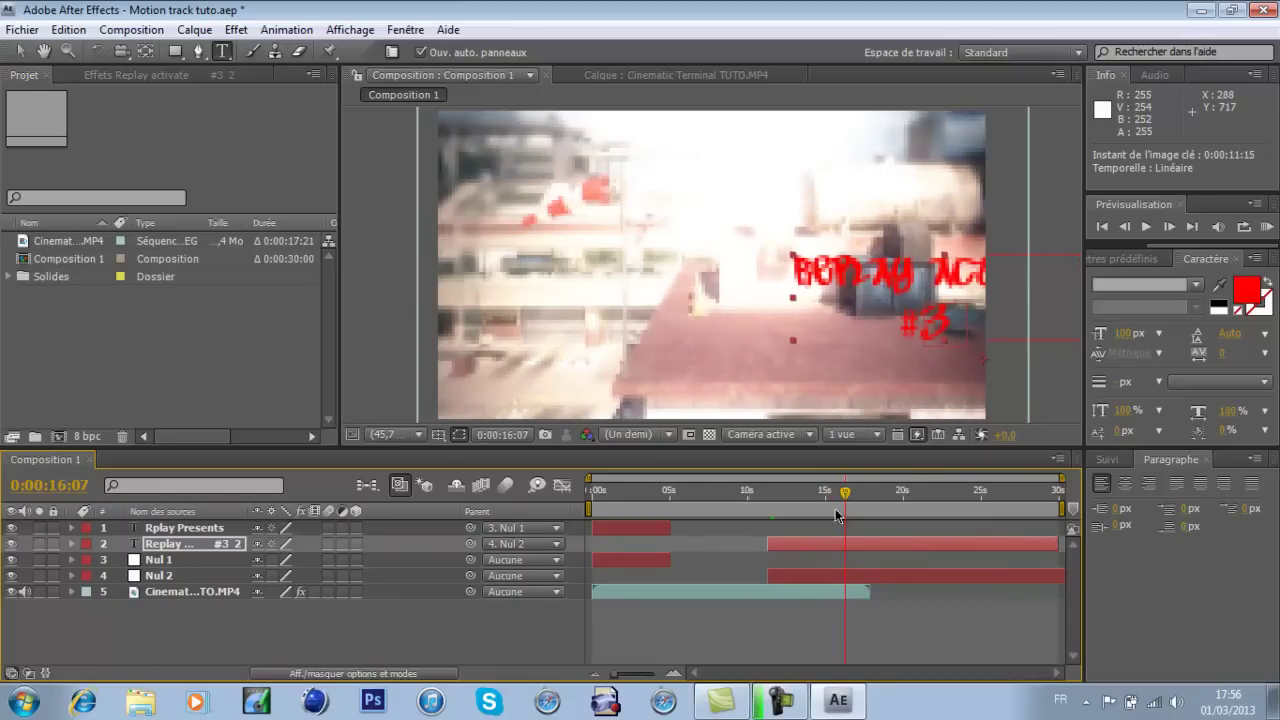
left_click(72, 543)
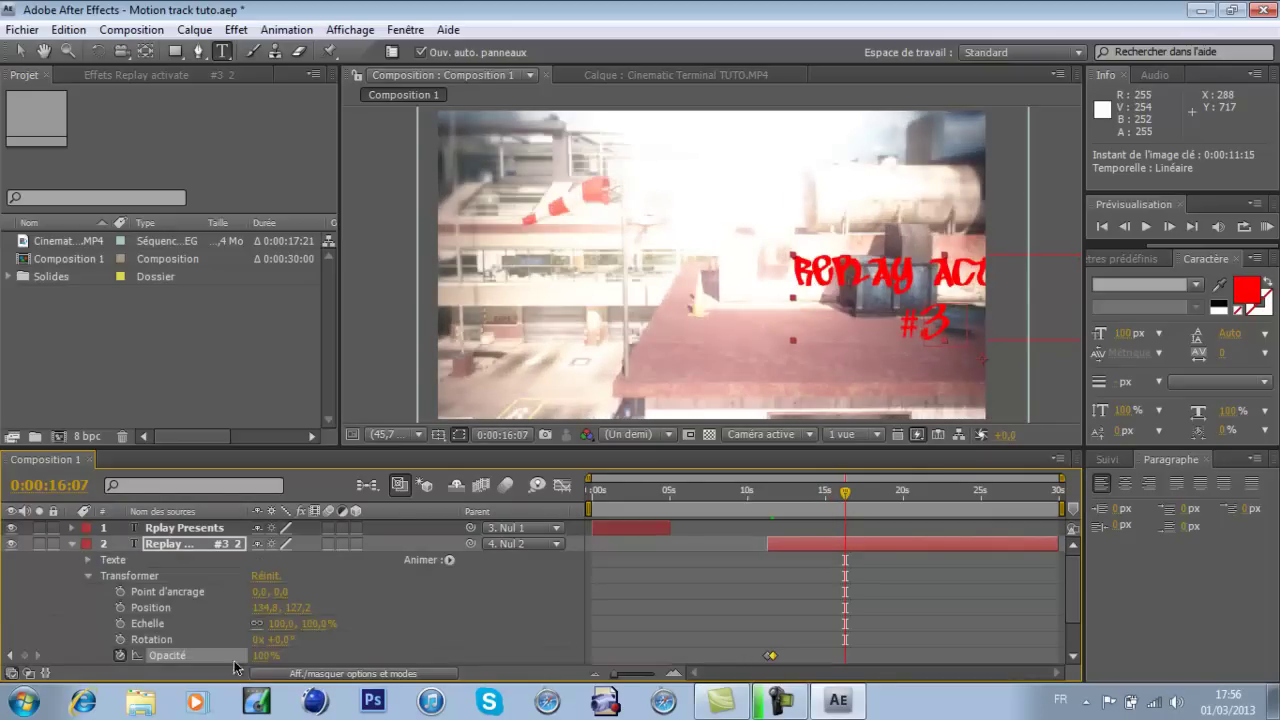
left_click(24, 655)
- Set the Replay activate #3 layer's opacity to 0% at 0:00:16:22 to fade the title out
left_click_drag(617, 676, 647, 680)
left_click(862, 496)
left_click(265, 655)
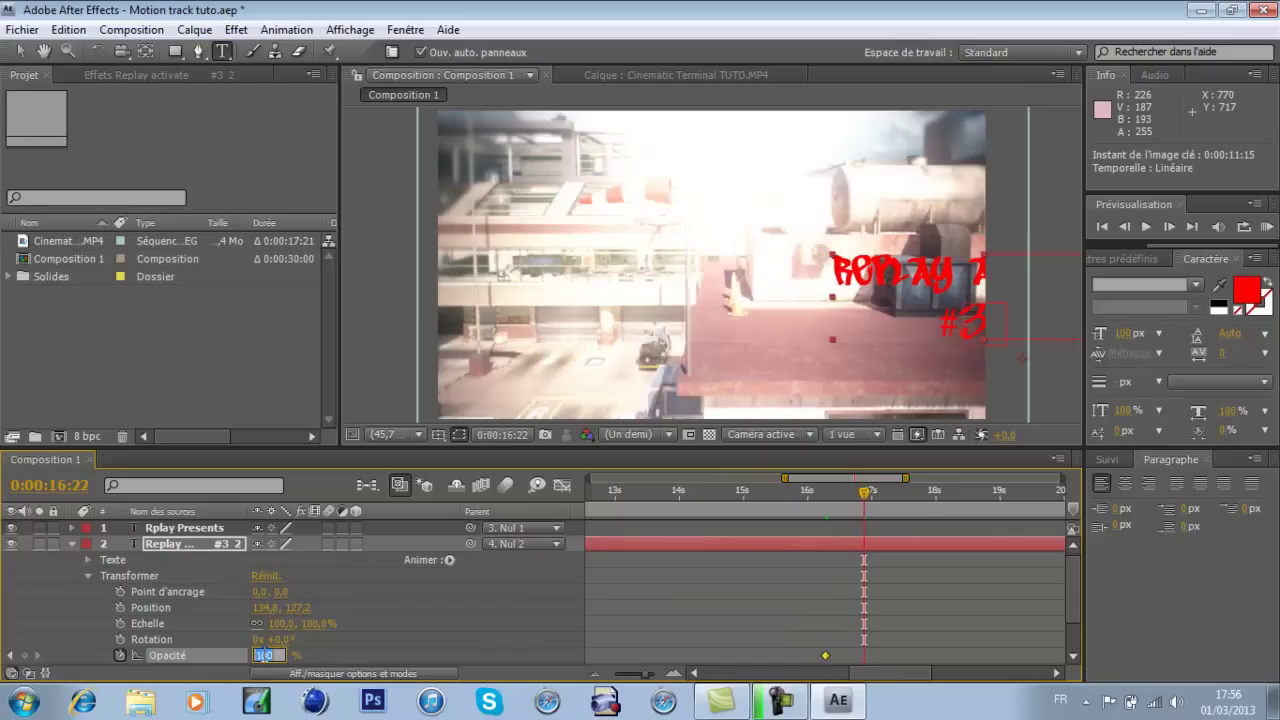
type("0")
key("Return")
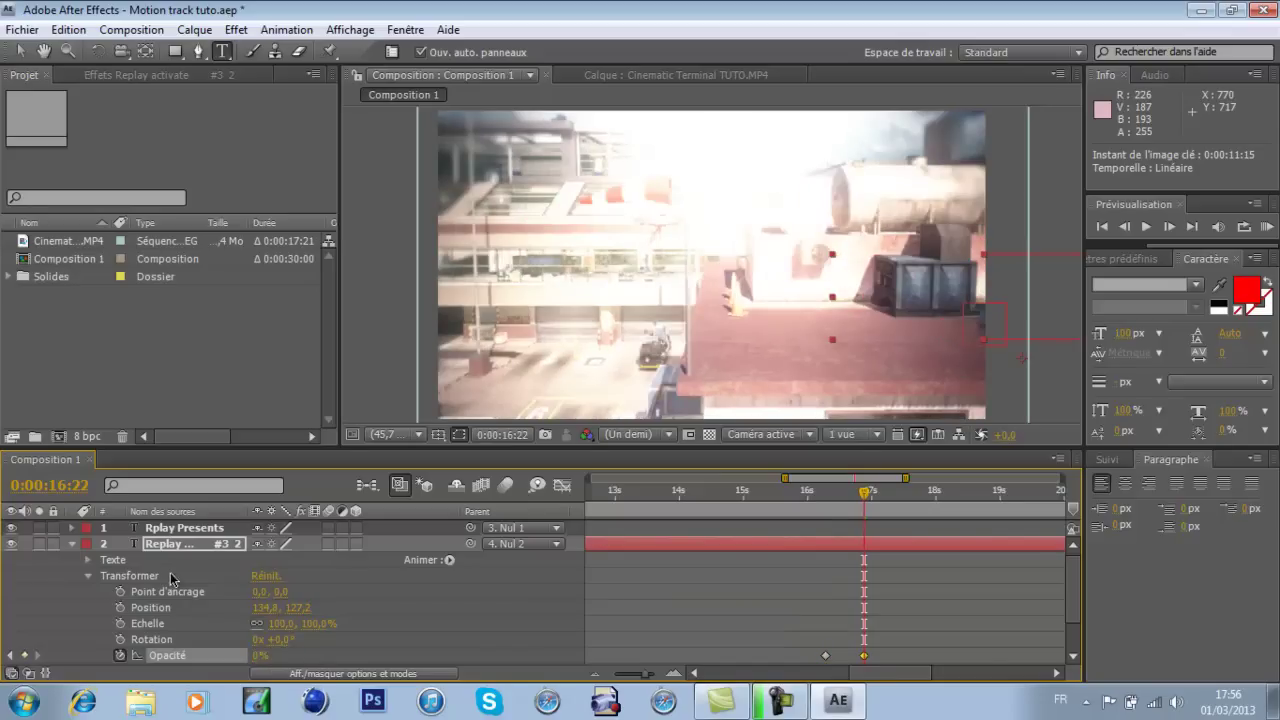
left_click(71, 543)
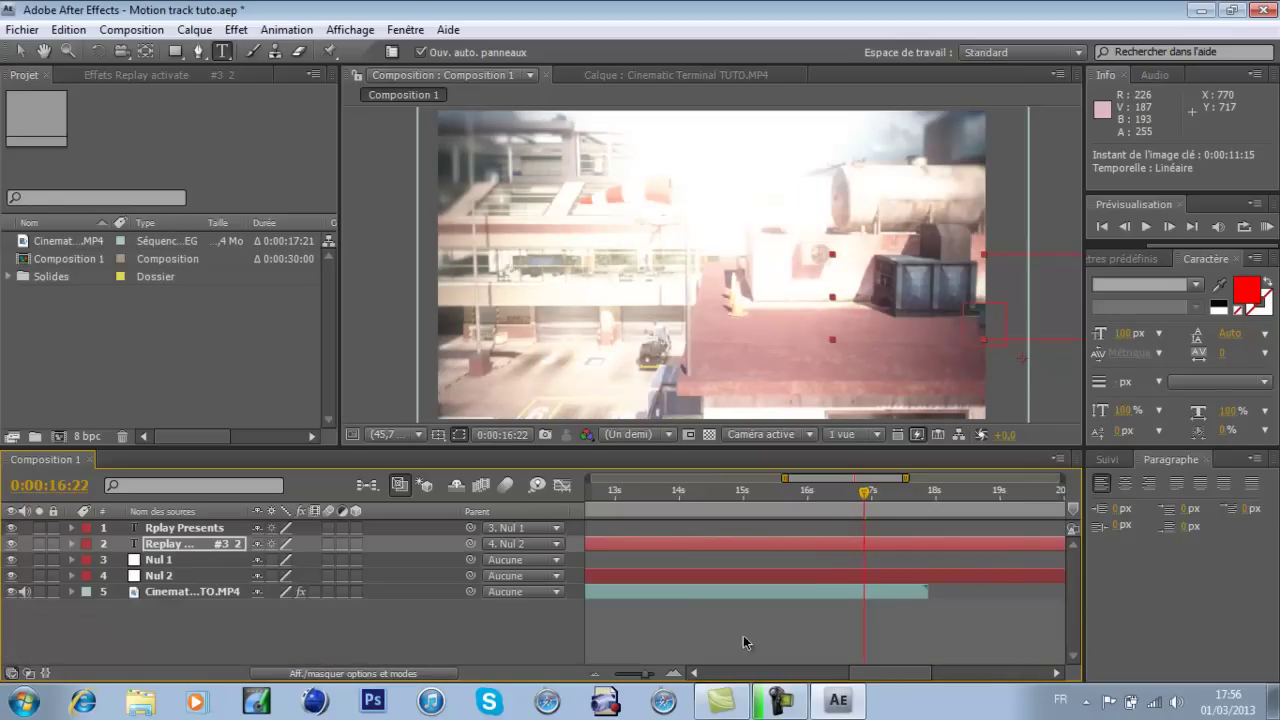
- Split the Replay activate #3 layer at 0:00:16:23 and delete the portion after the split
left_click_drag(651, 677, 628, 679)
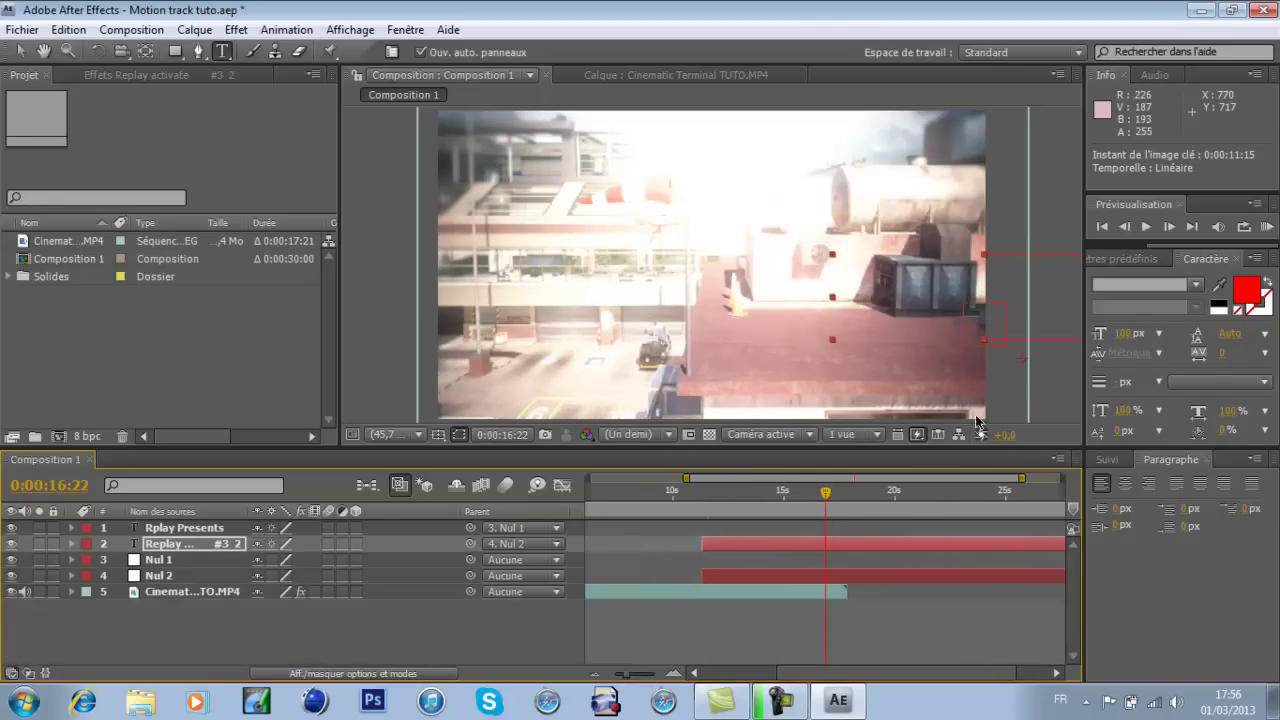
left_click(1168, 228)
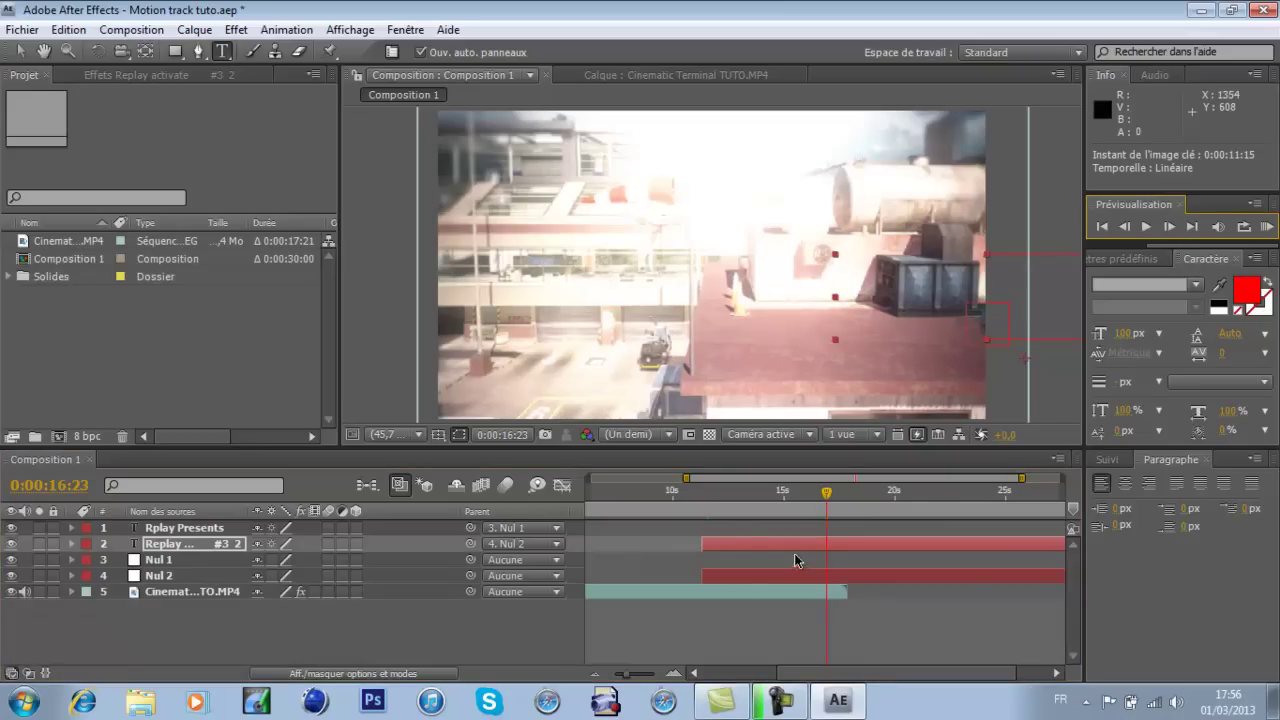
left_click(68, 29)
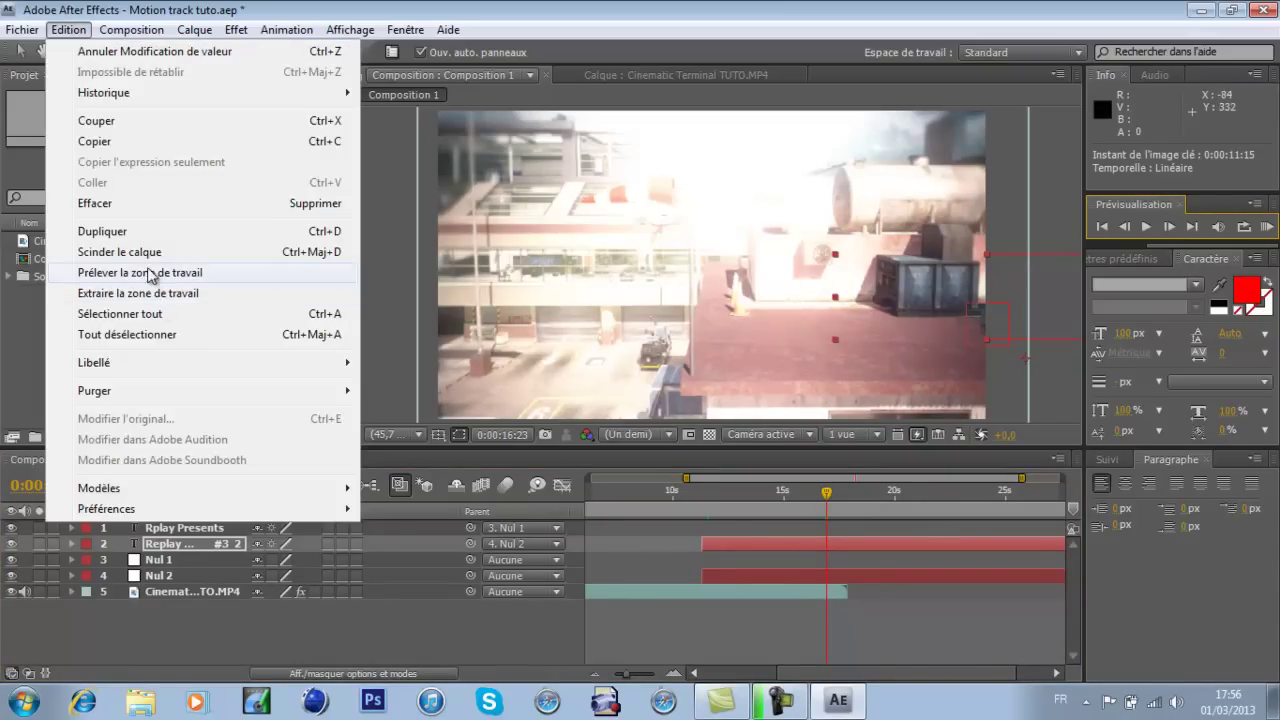
left_click(132, 257)
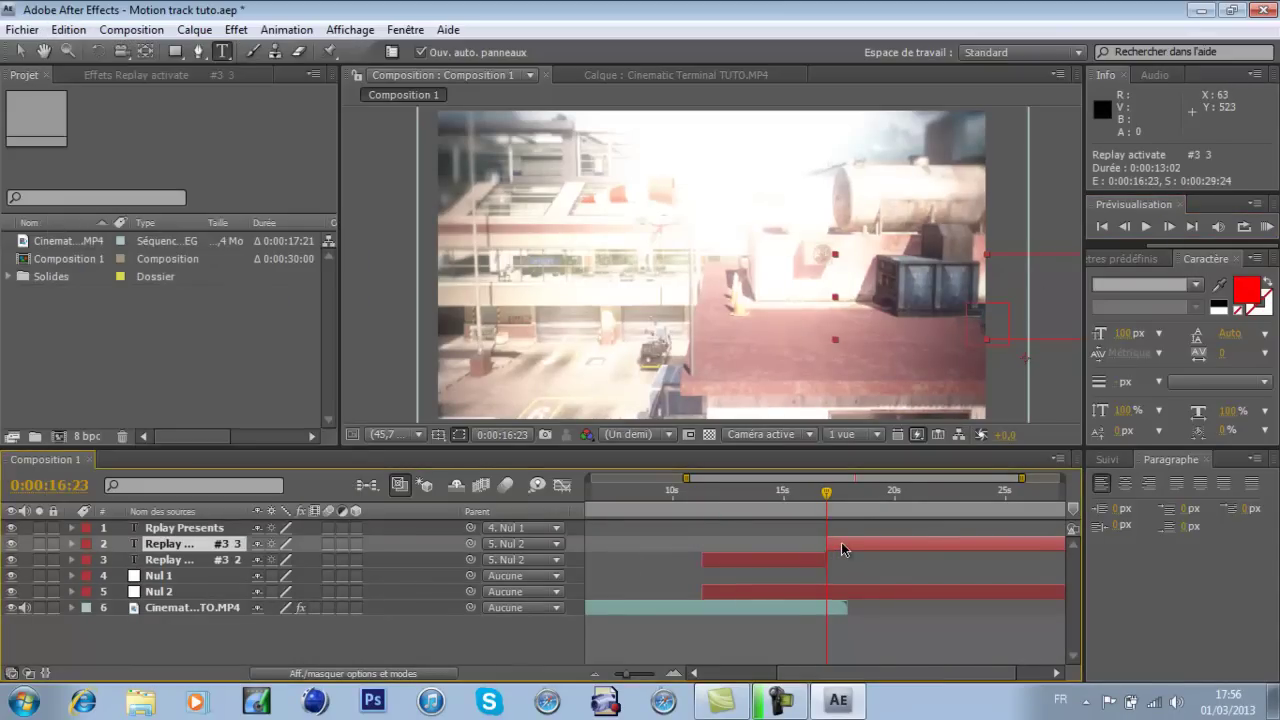
key("Delete")
- Split the Nul 2 layer at 0:00:16:23 and delete its remaining later portion
left_click(839, 572)
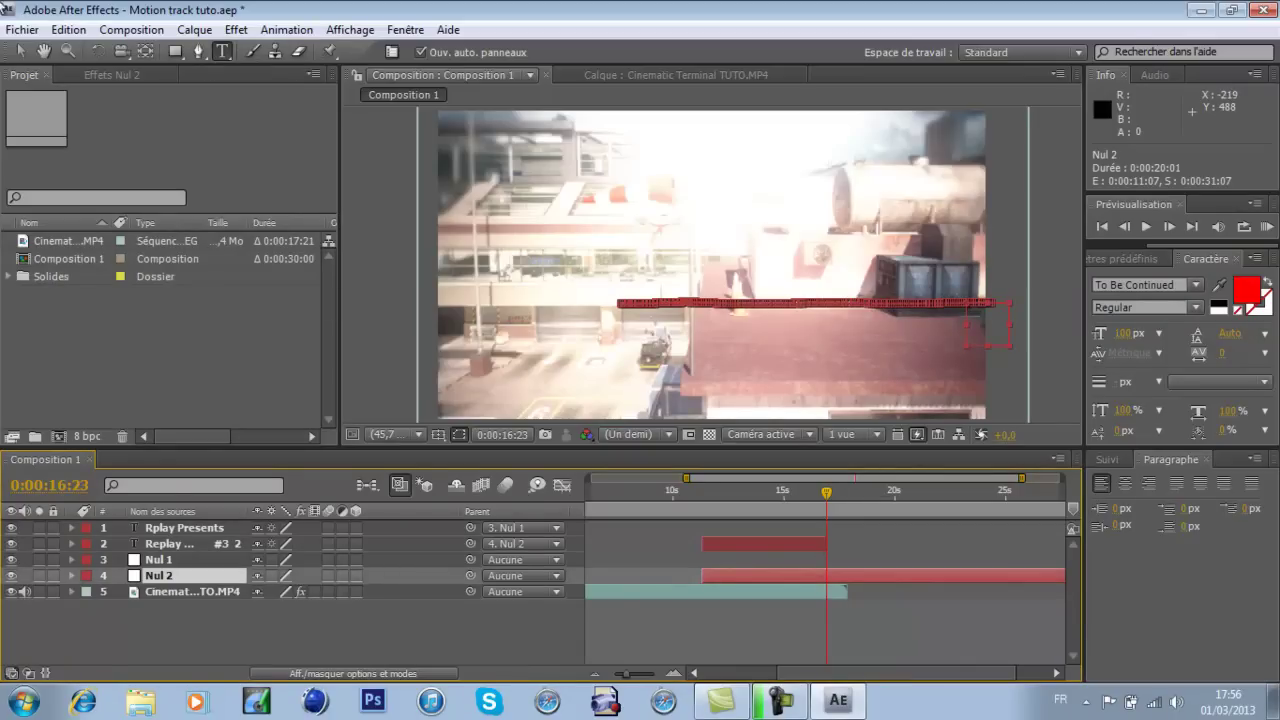
left_click(68, 29)
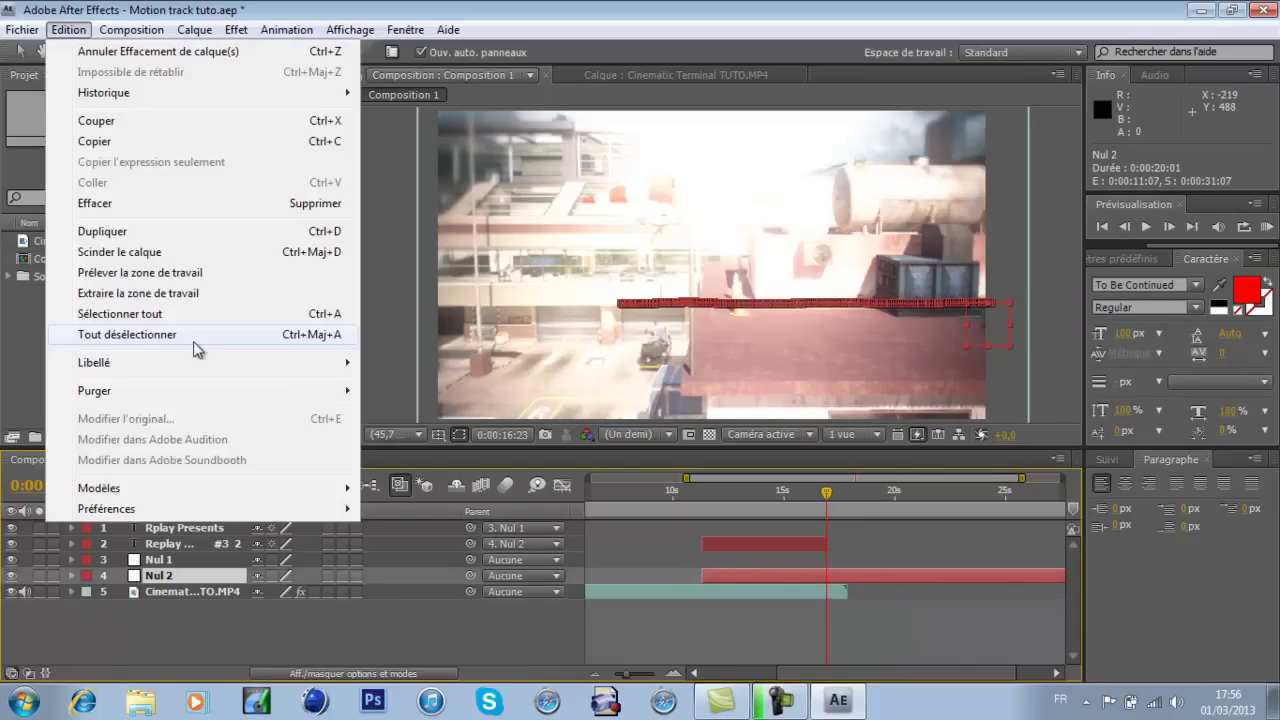
left_click(166, 254)
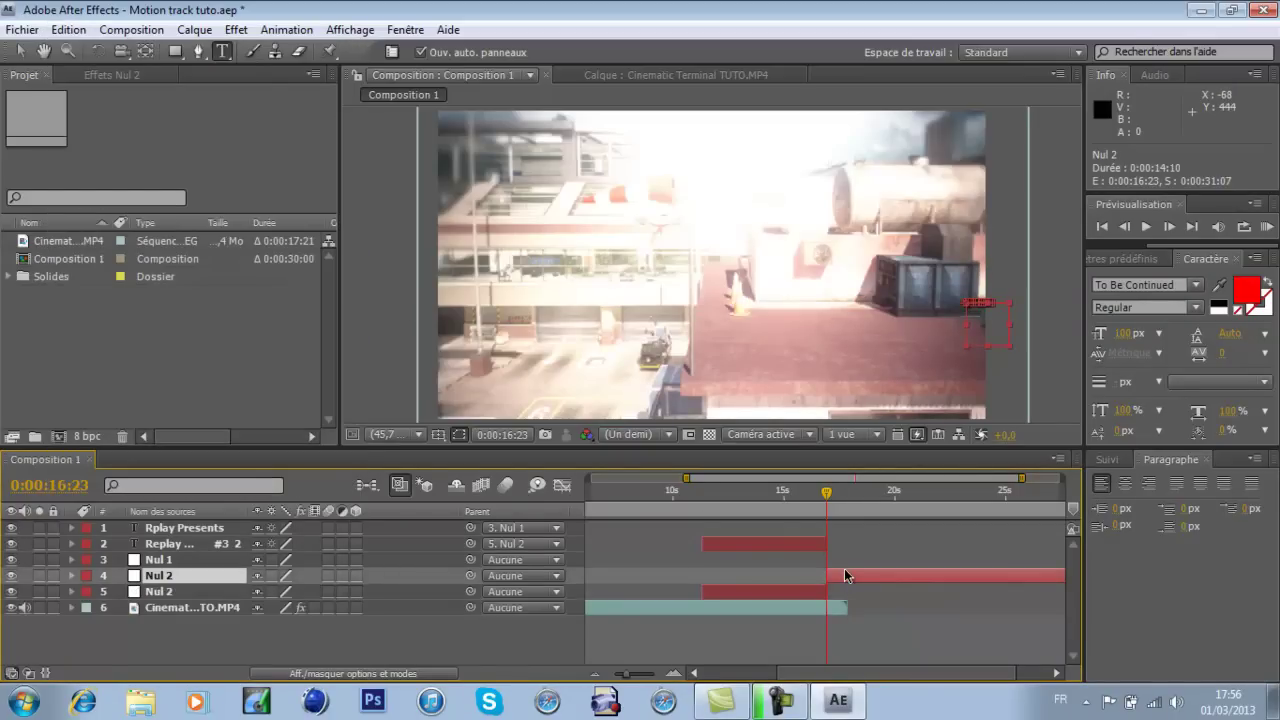
key("Delete")
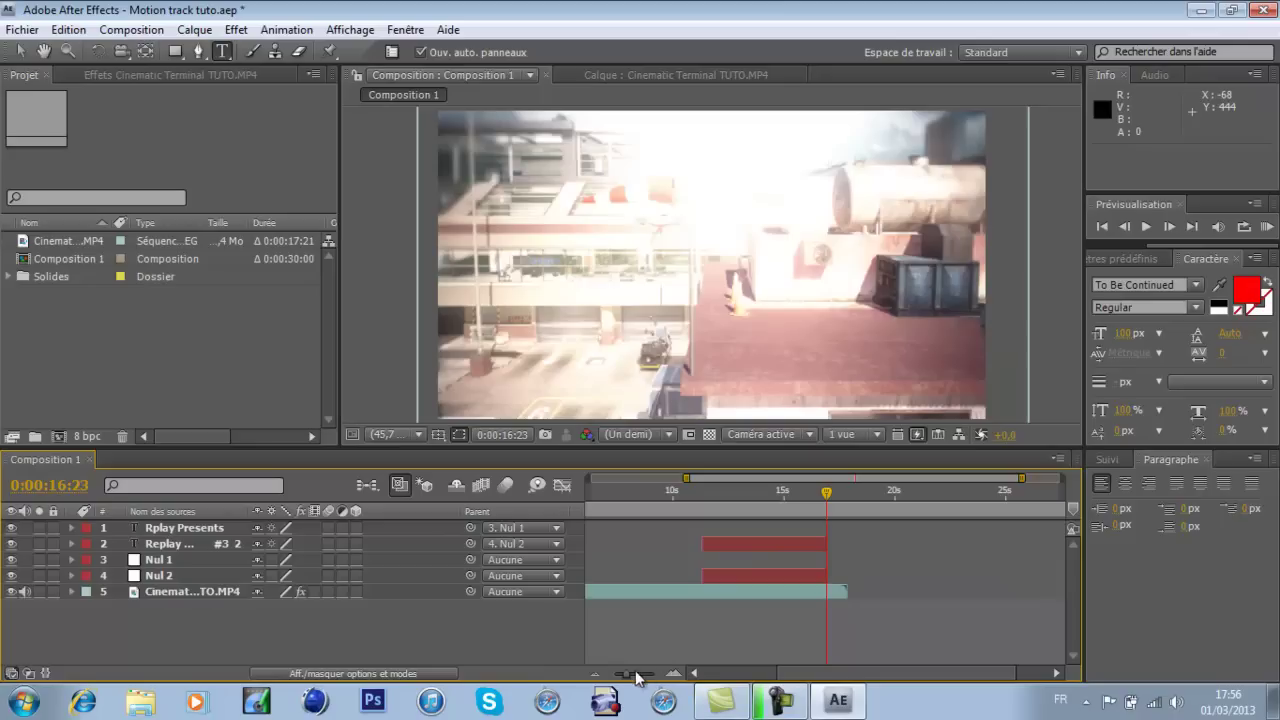
- Scrub the composition from its start to about 0:00:12:12 to review both tracked titles
left_click_drag(623, 676, 606, 677)
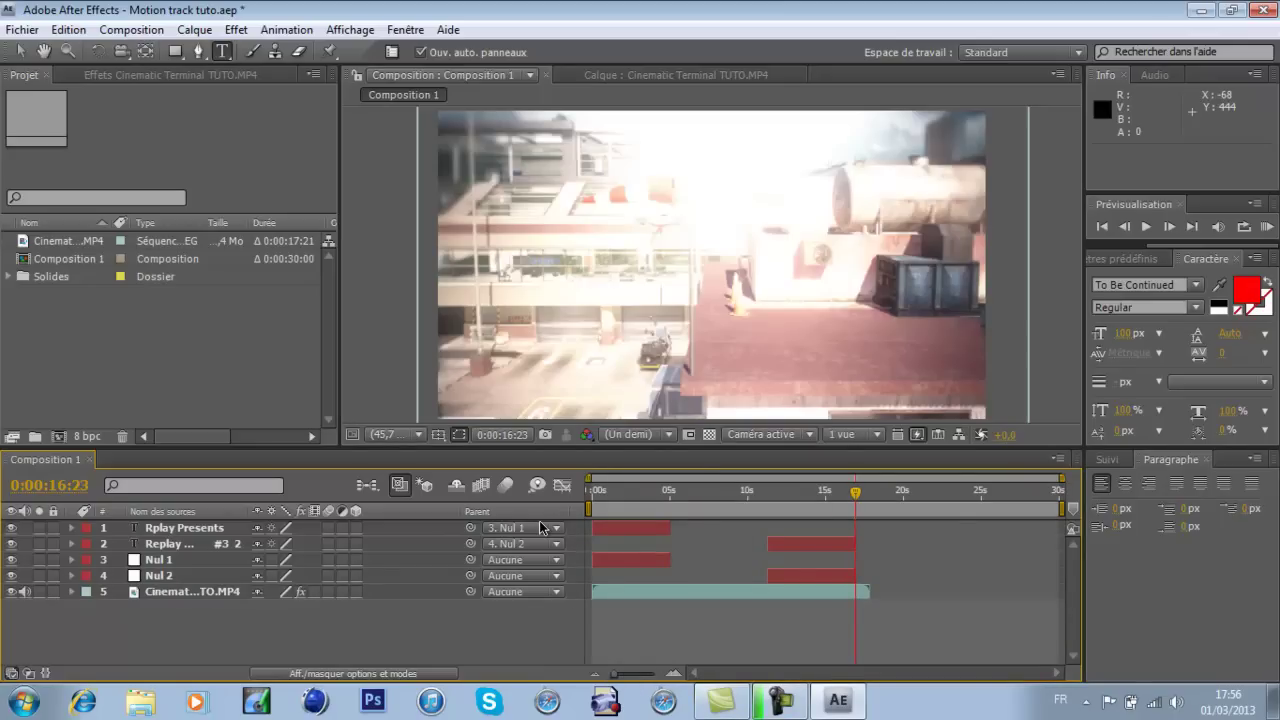
left_click(593, 494)
mouse_move(597, 500)
left_mouse_down()
mouse_move(851, 502)
mouse_move(596, 500)
left_mouse_up()
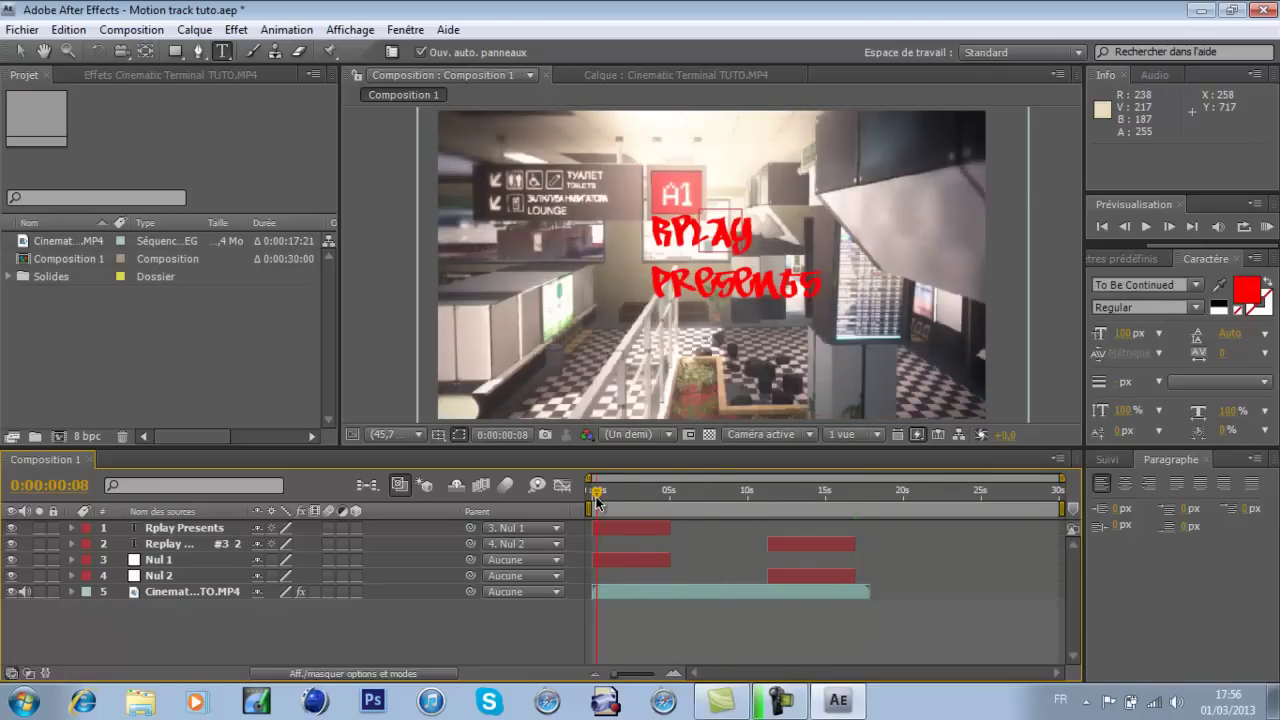
left_click_drag(602, 497, 786, 502)
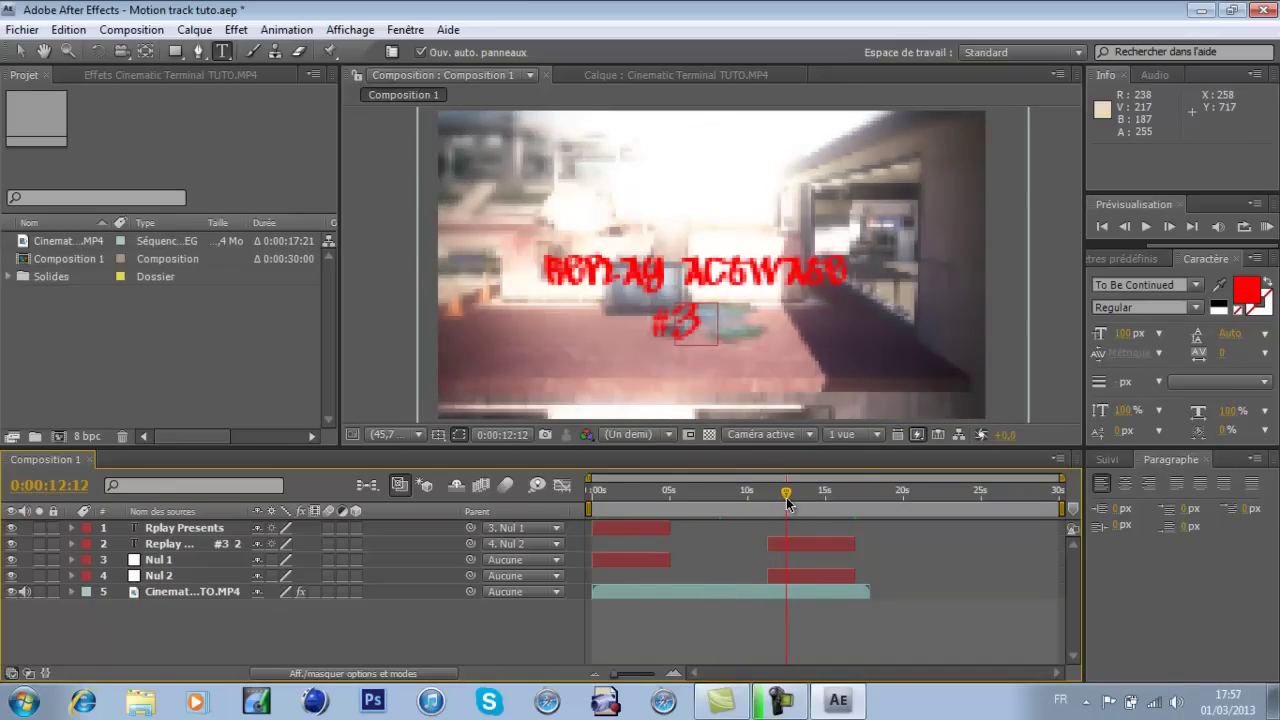